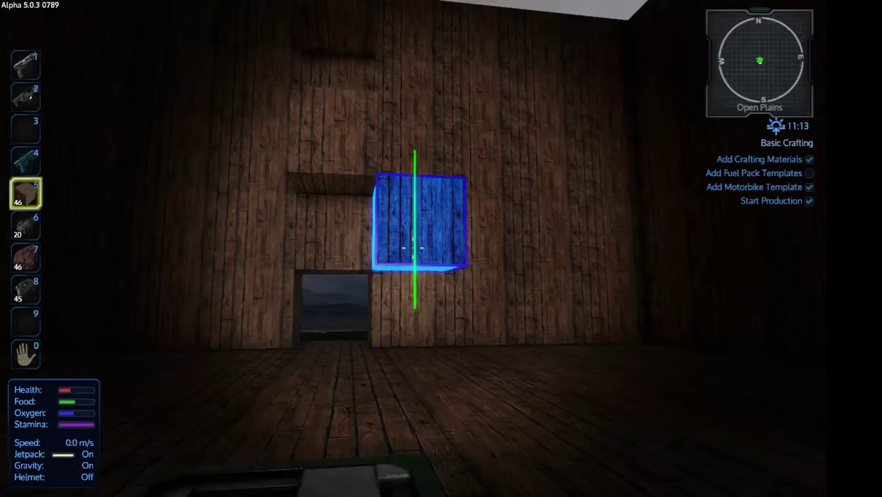
# Place a wood block and two long wooden beams along the wall tops
pyautogui.press('s')
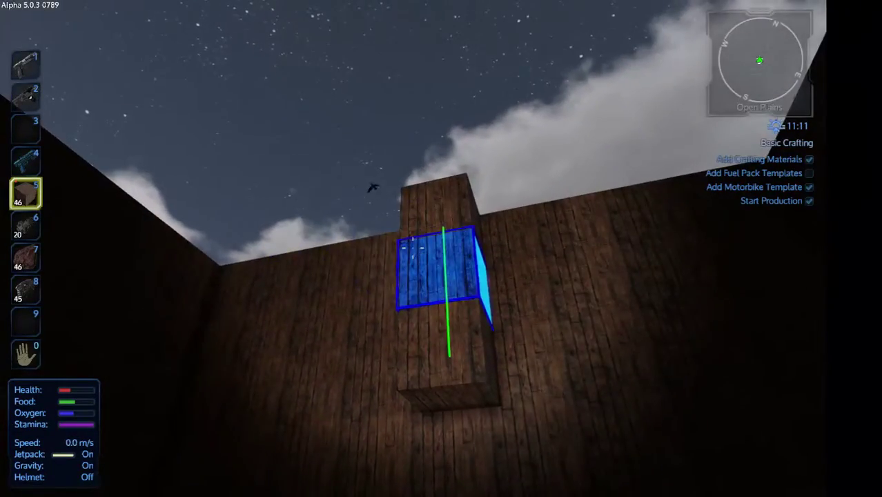
pyautogui.press('s')
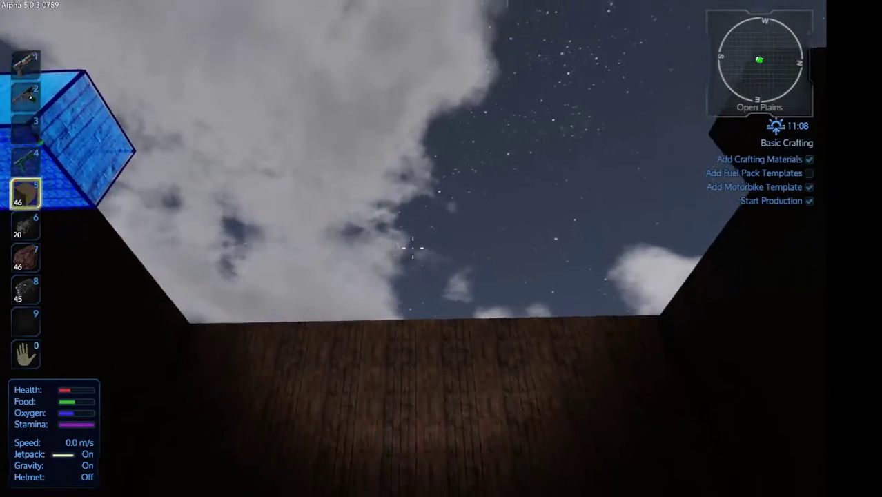
pyautogui.click(413, 247)
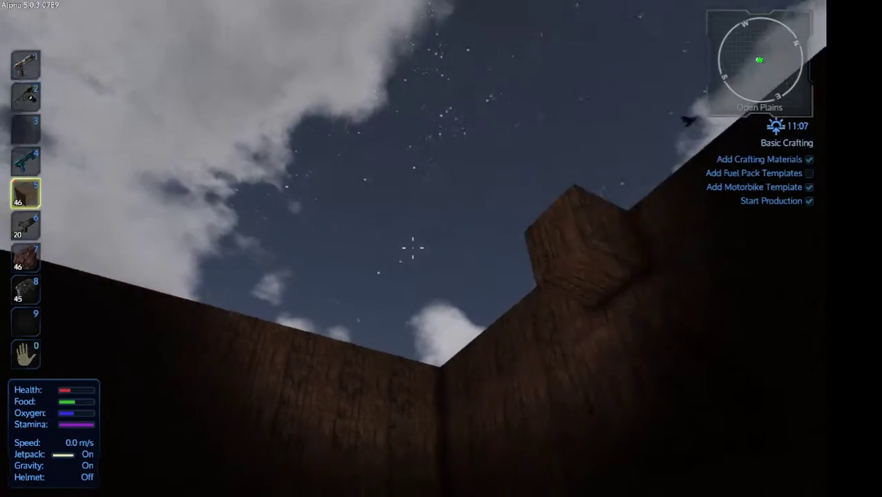
pyautogui.click(413, 247)
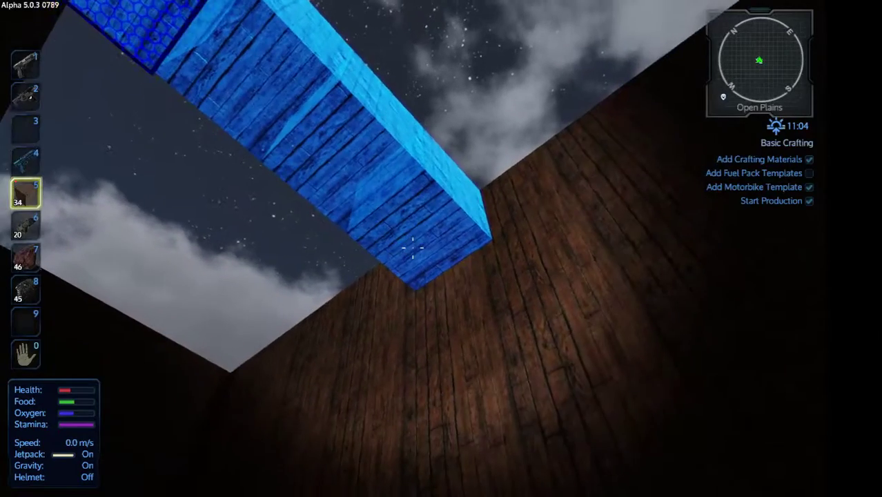
pyautogui.click(412, 247)
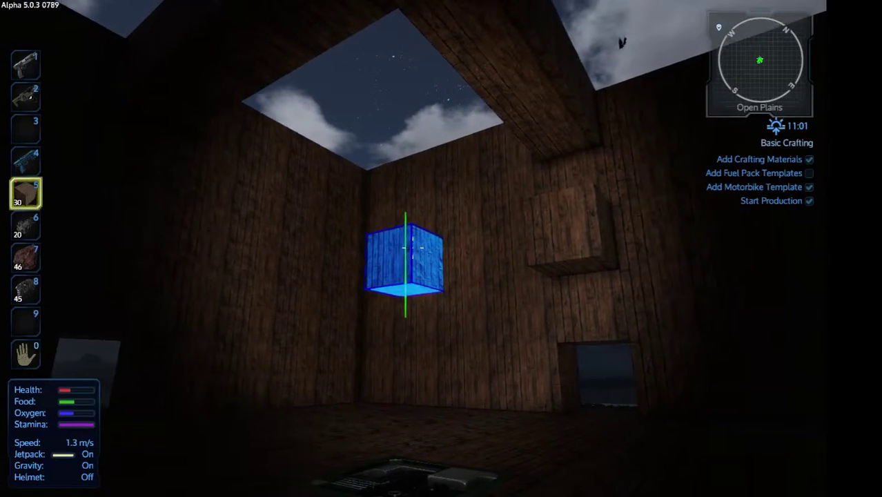
# Drag out stretched rows of wood blocks along the wall
pyautogui.moveTo(411, 247); pyautogui.dragTo(412, 247)
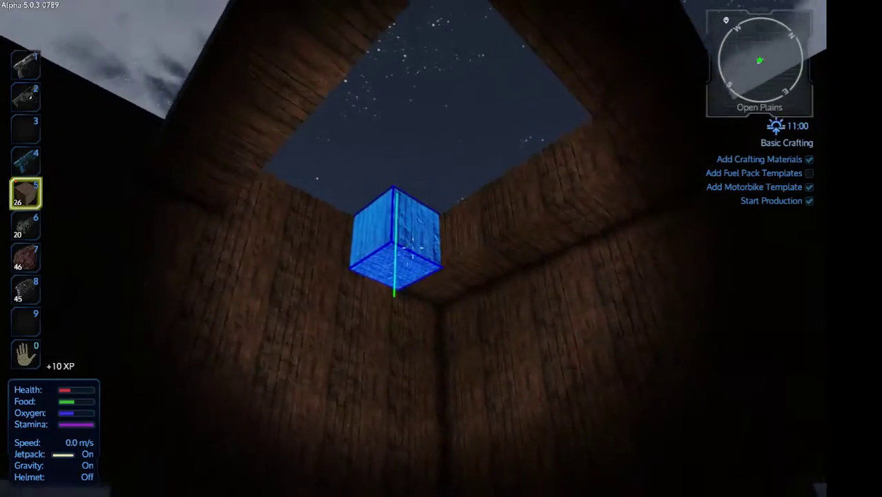
pyautogui.moveTo(412, 247); pyautogui.dragTo(412, 247)
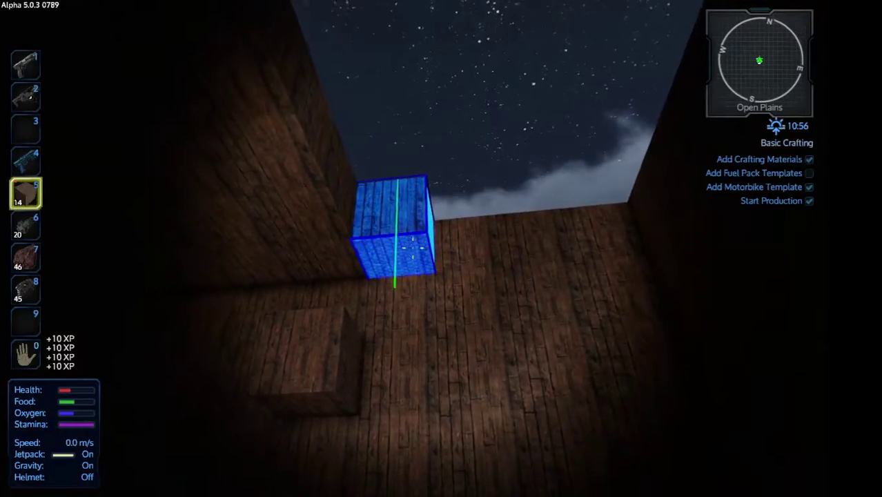
pyautogui.moveTo(412, 247); pyautogui.dragTo(412, 247)
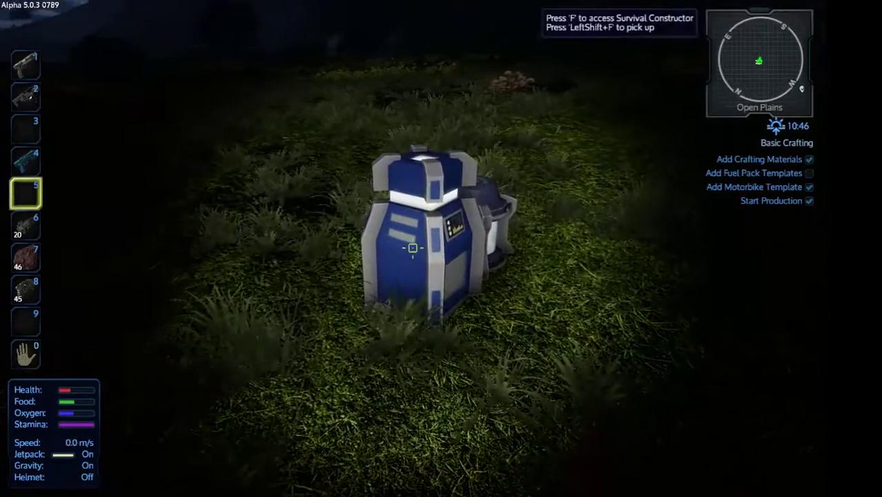
pyautogui.press('f')
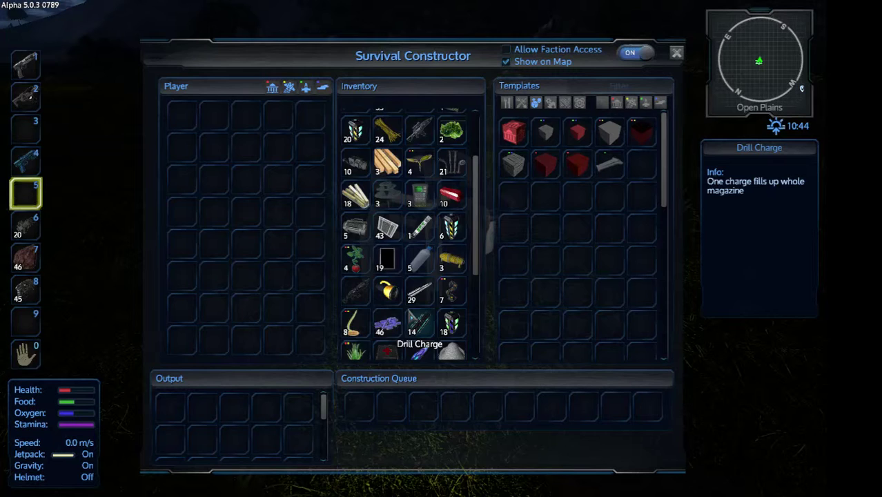
pyautogui.scroll(3, 411, 316)
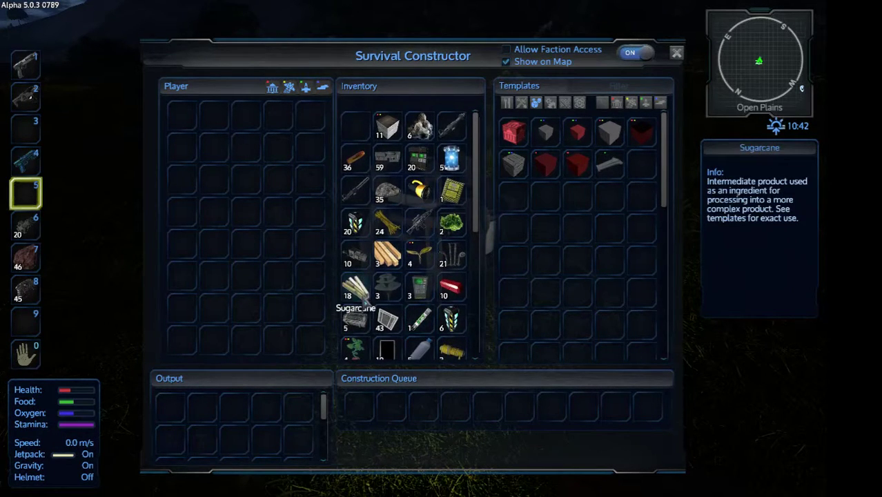
pyautogui.scroll(-1, 363, 304)
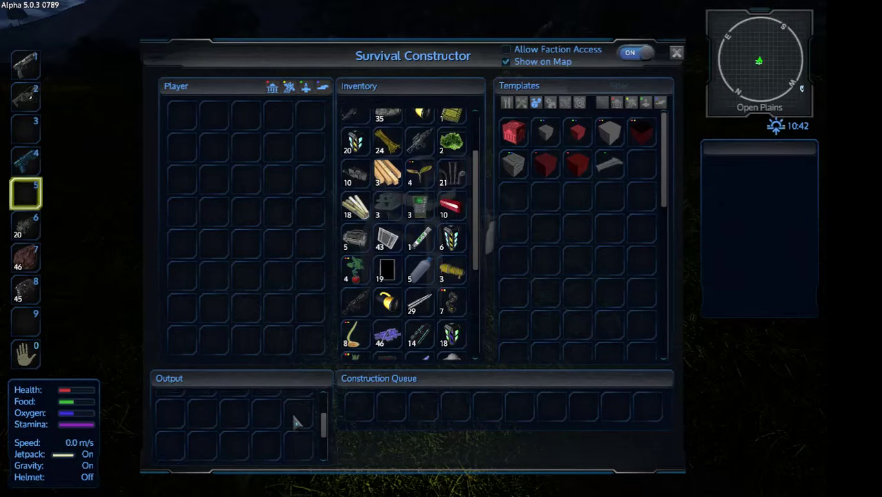
pyautogui.scroll(2, 296, 422)
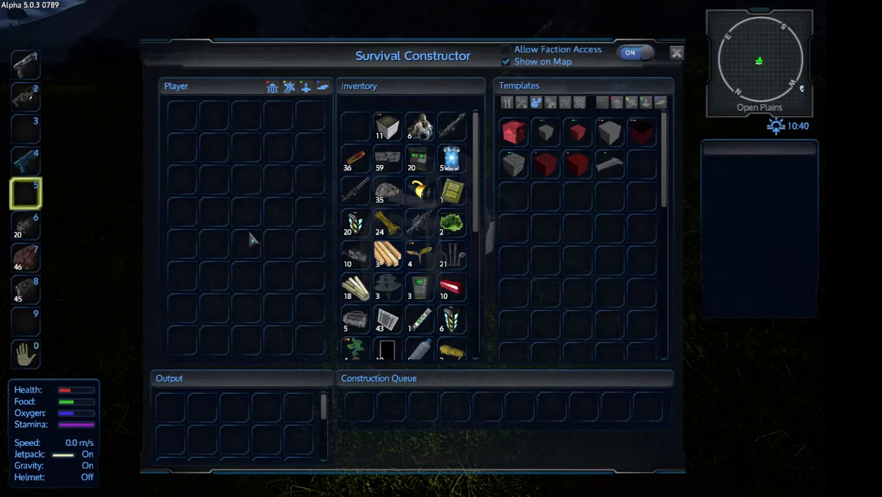
# Close the constructor, walk inside to the wooden wall and equip the Multi Tool
pyautogui.press('Escape')
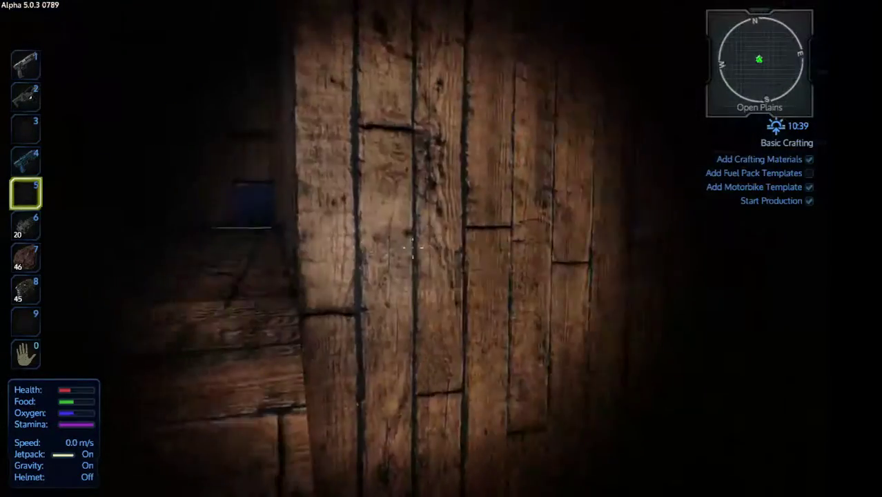
pyautogui.press('w')
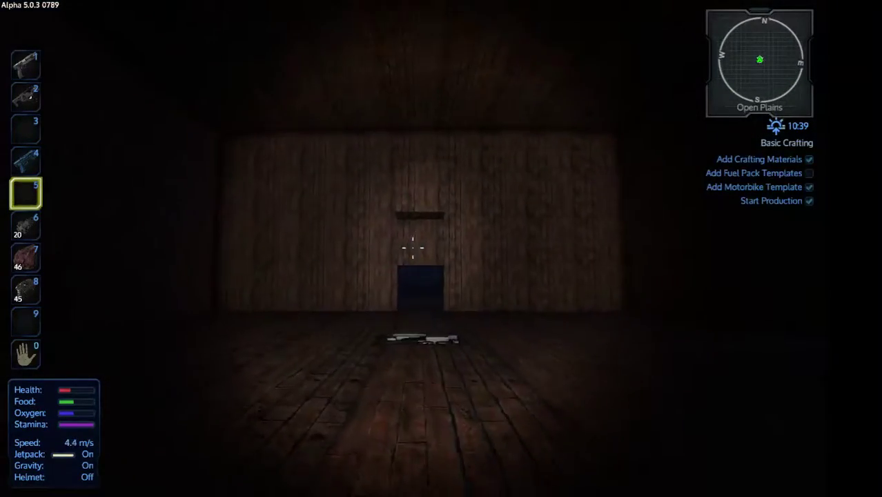
pyautogui.press('w')
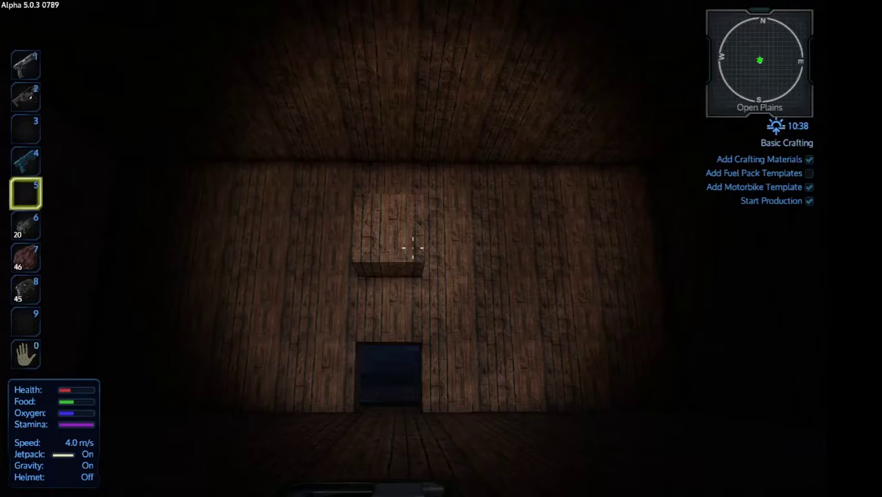
pyautogui.press('w')
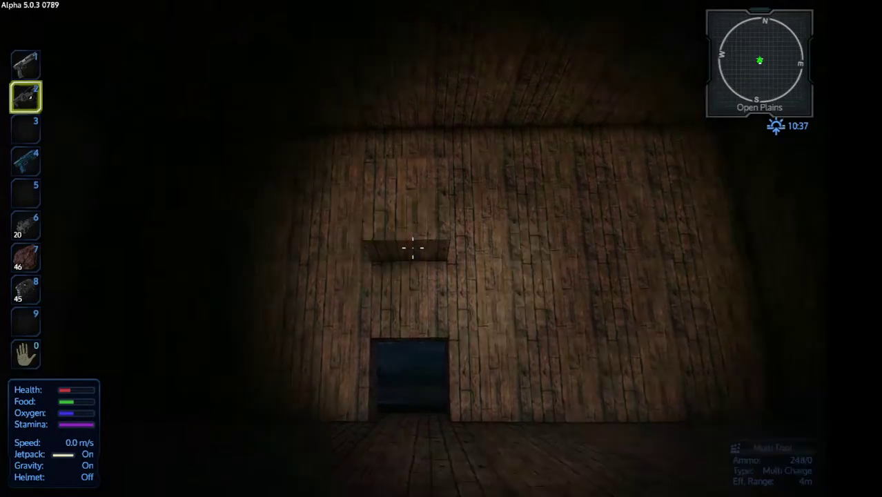
pyautogui.press('w')
# Jetpack up and shoot the ceiling wood block until it breaks
pyautogui.click(440, 249)
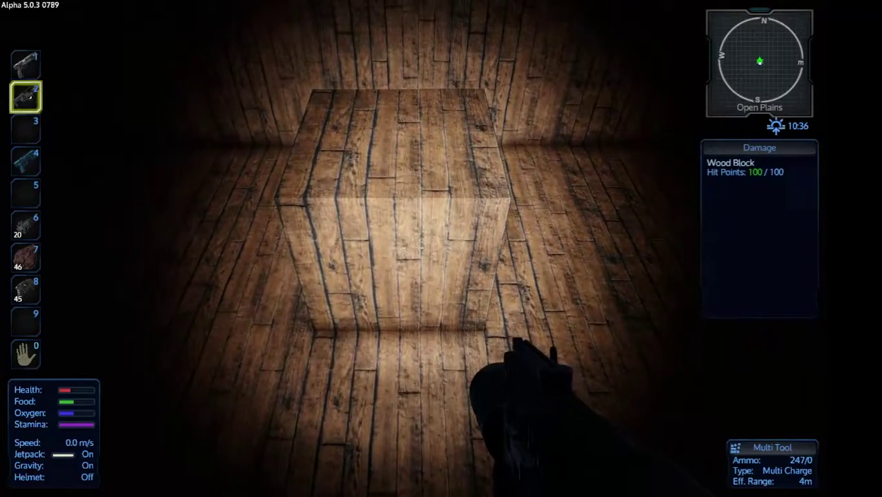
pyautogui.click(413, 247)
pyautogui.rightClick(414, 250)
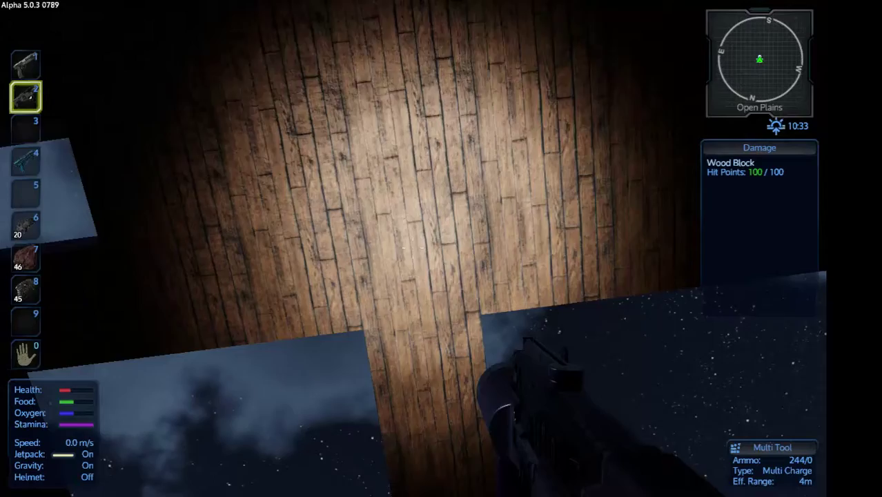
pyautogui.click(412, 248)
pyautogui.press('space')
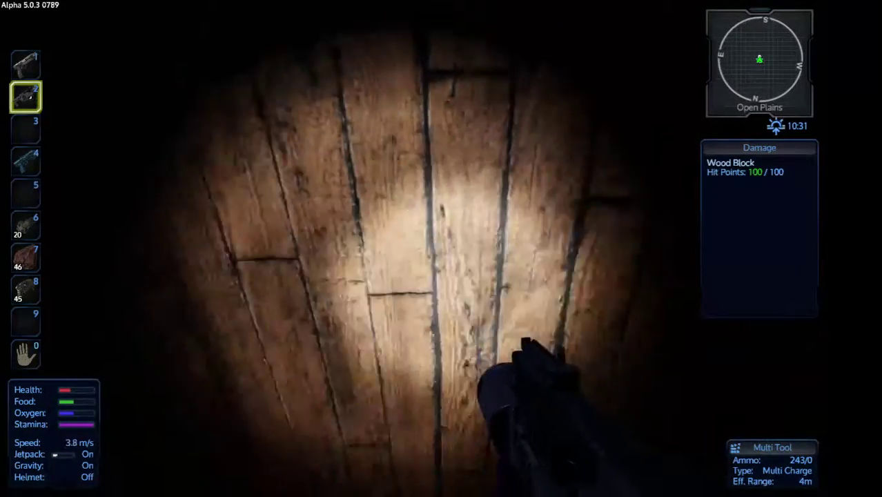
pyautogui.click(412, 248)
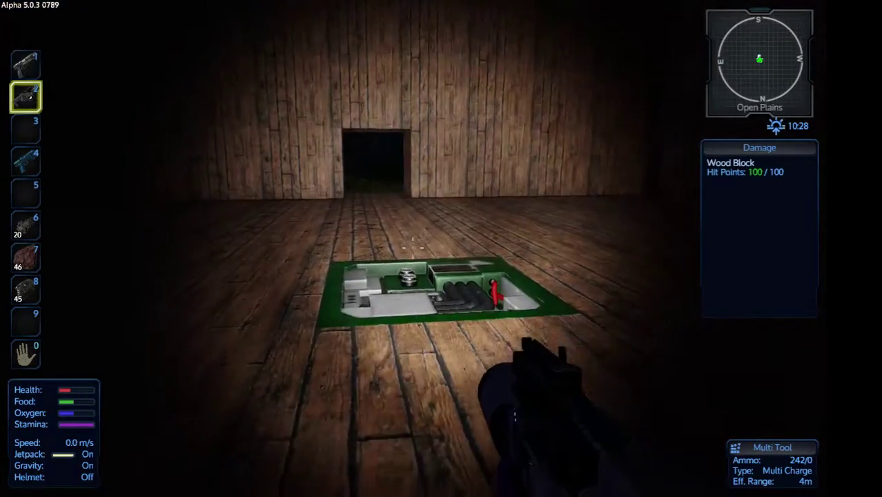
# Walk out through the doorway to the Survival Constructor
pyautogui.press('w')
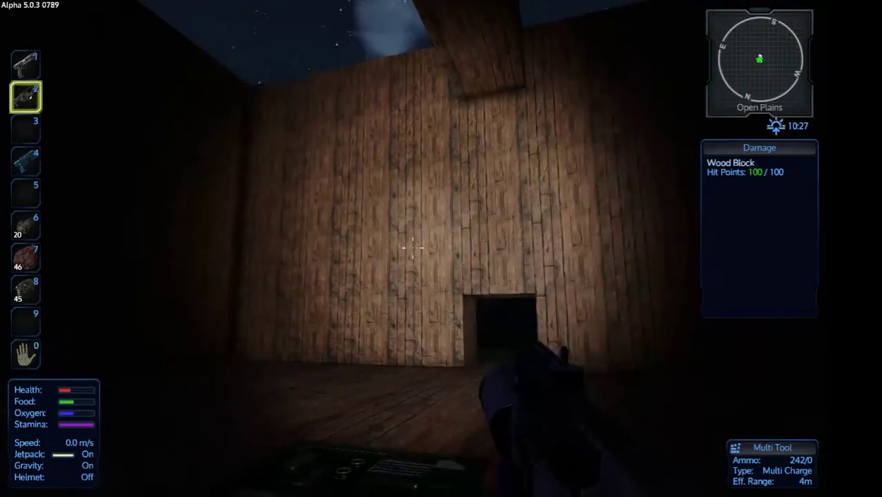
pyautogui.press('w')
pyautogui.press('w')
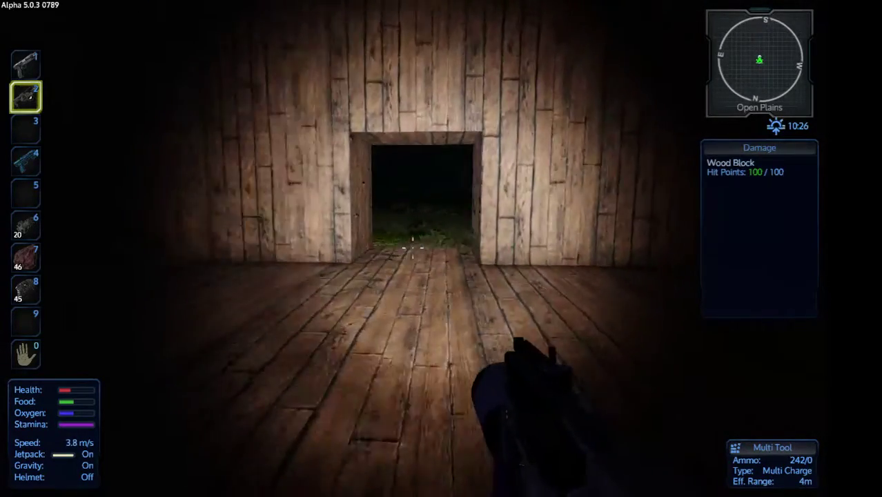
pyautogui.press('w')
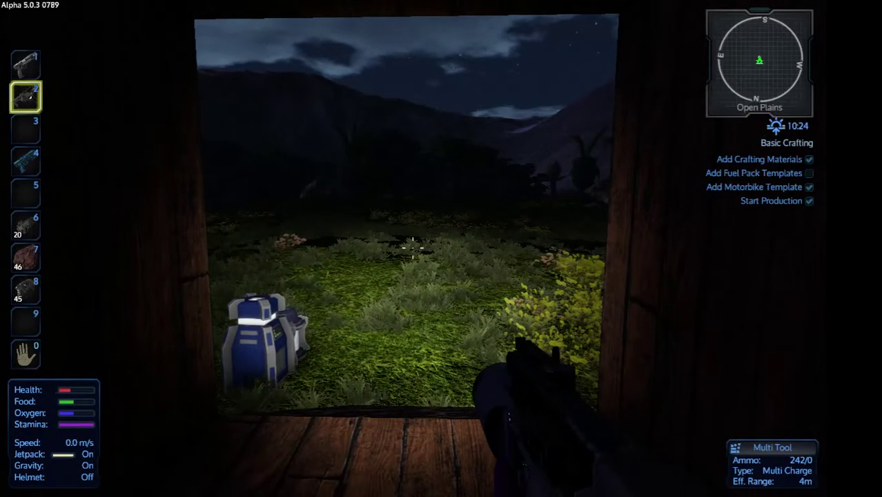
pyautogui.press('w')
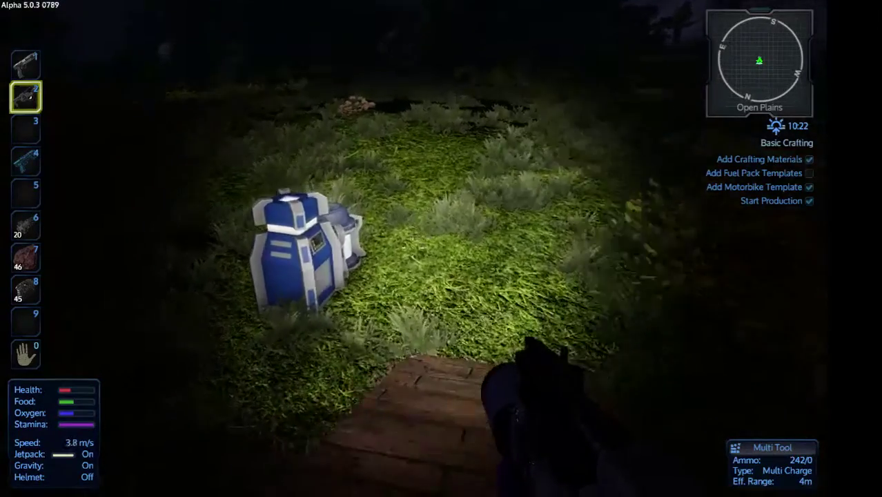
pyautogui.press('w')
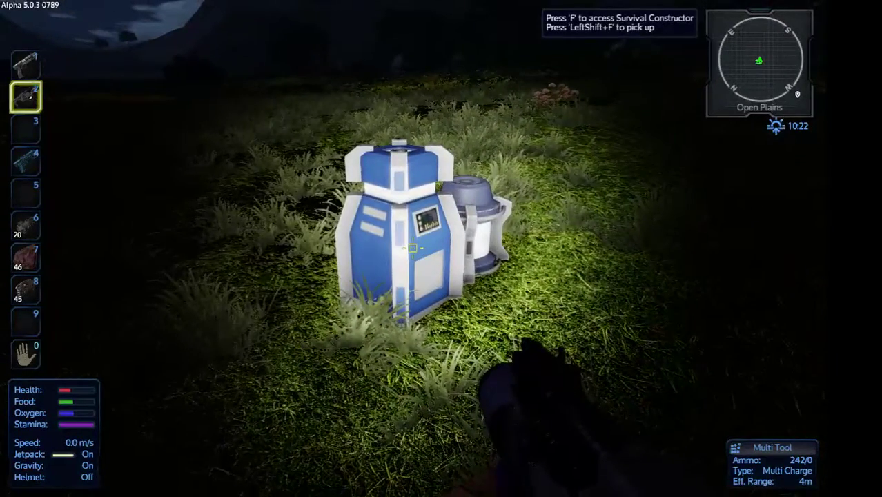
# Queue Wood Block production at the constructor and show the weapons templates
pyautogui.press('f')
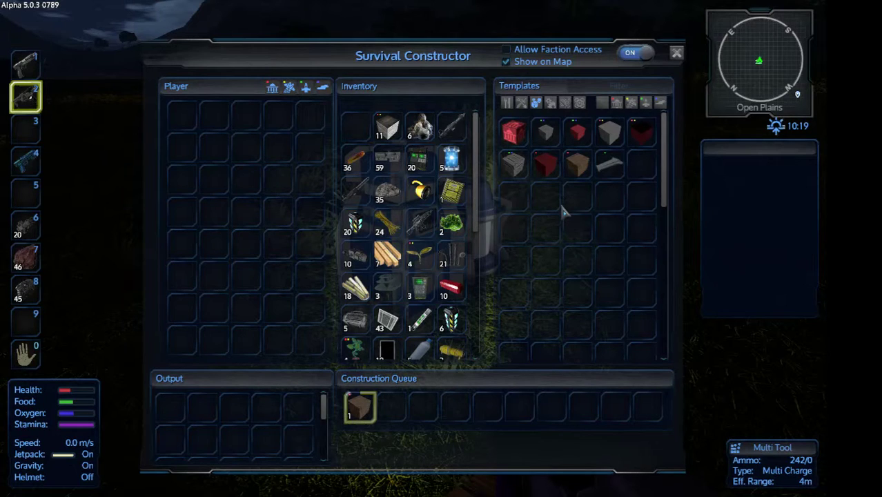
pyautogui.click(577, 176)
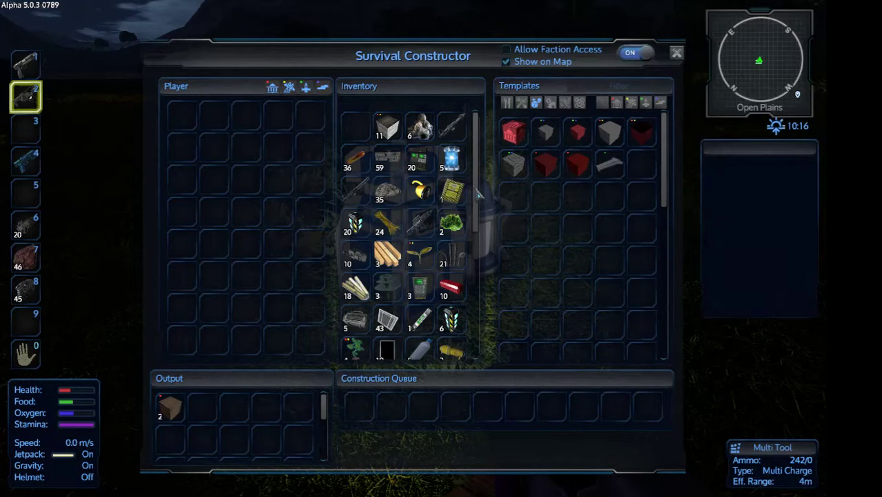
pyautogui.moveTo(479, 198)
pyautogui.mouseDown()
pyautogui.moveTo(488, 281)
pyautogui.moveTo(478, 178)
pyautogui.mouseUp()
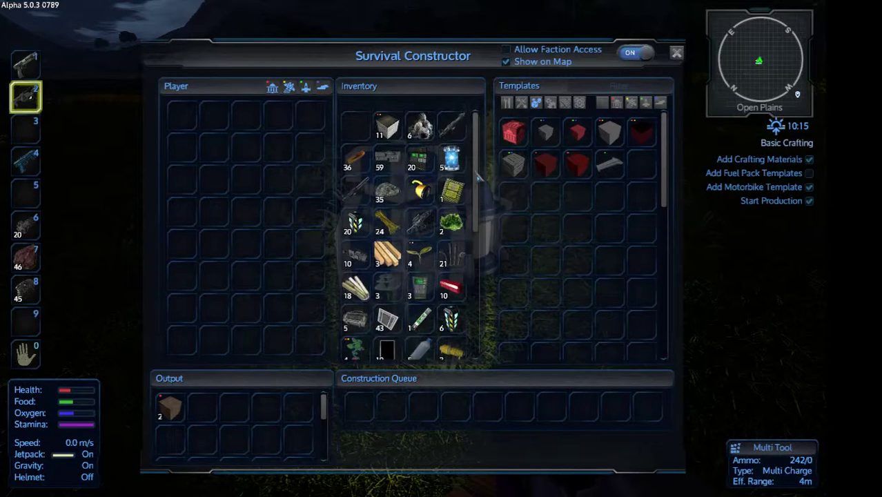
pyautogui.click(520, 102)
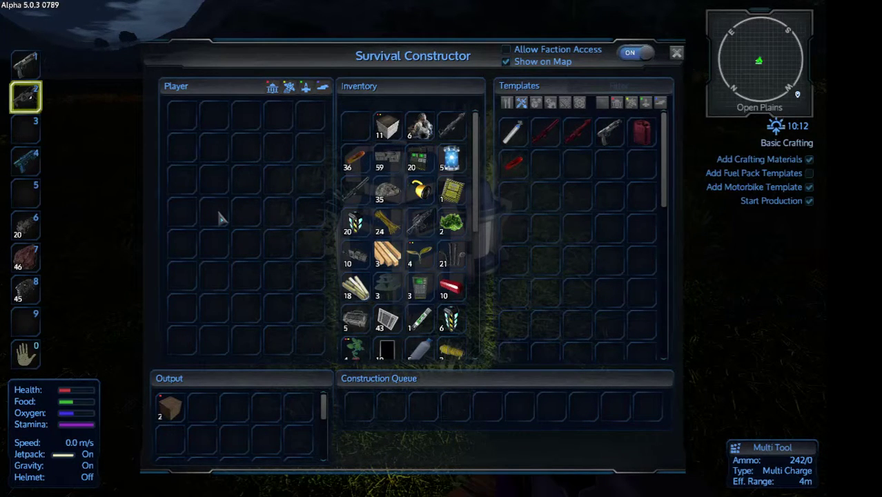
# Close the constructor, cross the wooden base toggling the flashlight, and exit onto the plain
pyautogui.press('Escape')
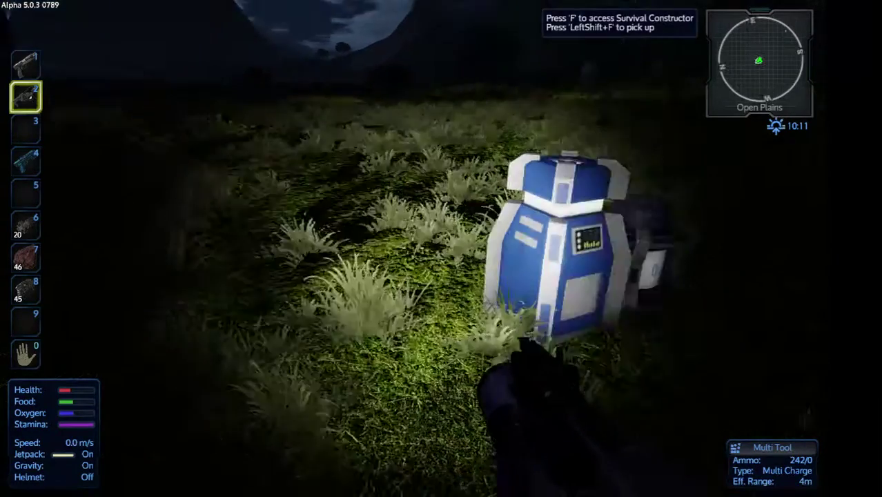
pyautogui.press('w')
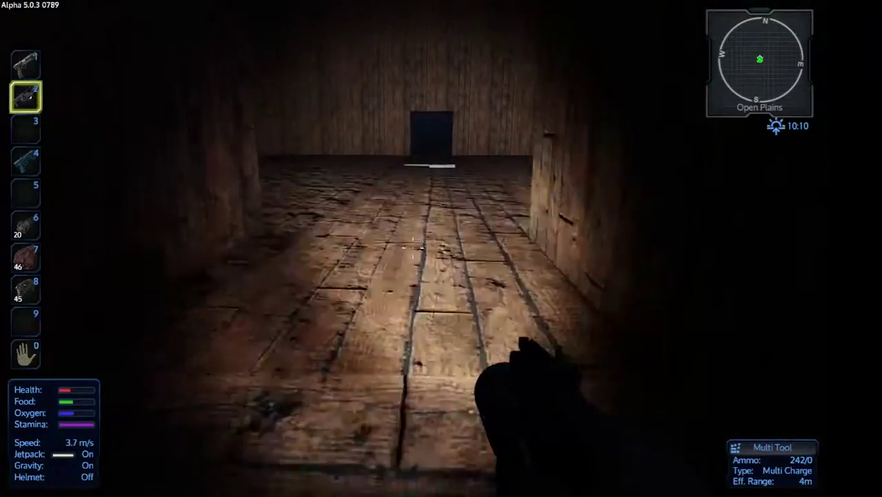
pyautogui.scroll(-4, 440, 249)
pyautogui.scroll(-3, 441, 249)
pyautogui.scroll(-1, 441, 248)
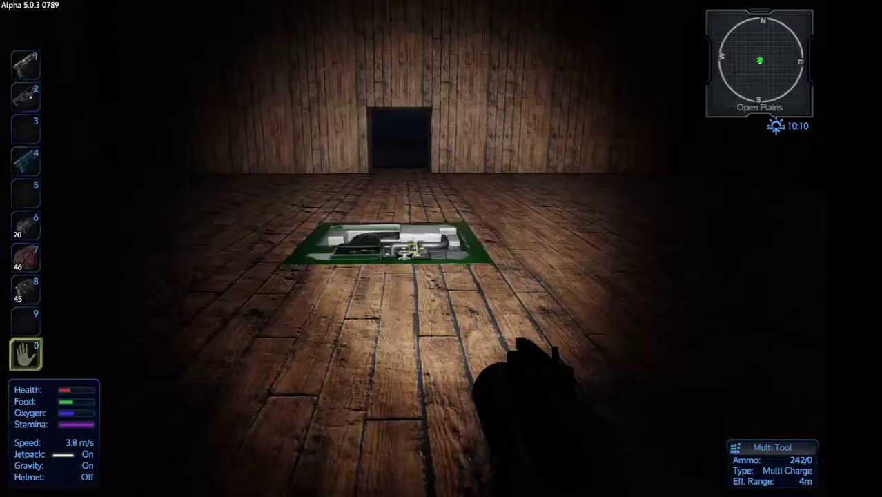
pyautogui.press('w')
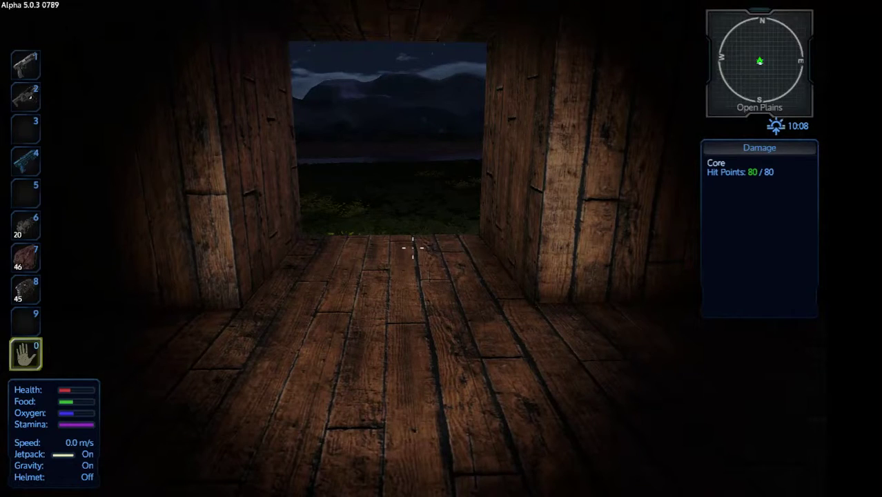
pyautogui.press('l')
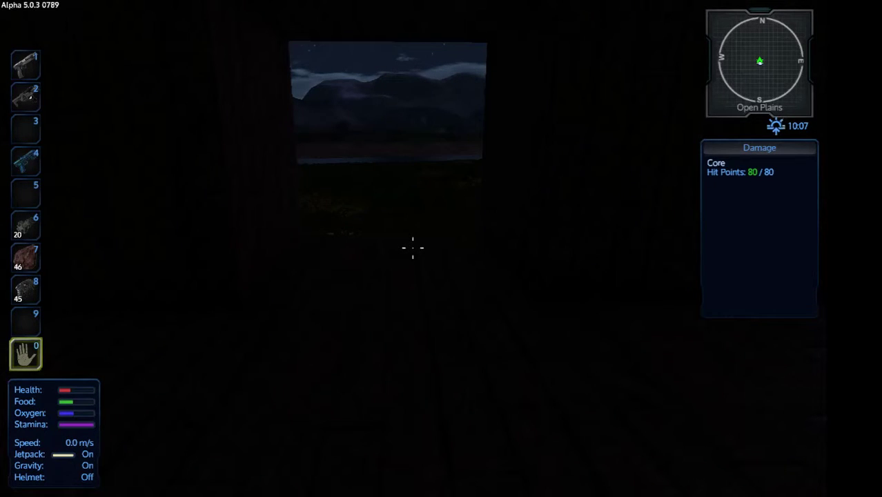
pyautogui.press('l')
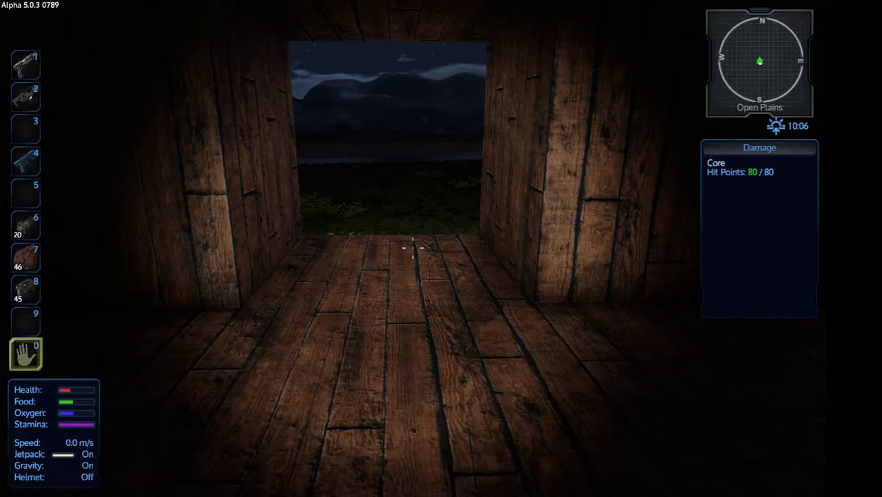
pyautogui.press('w')
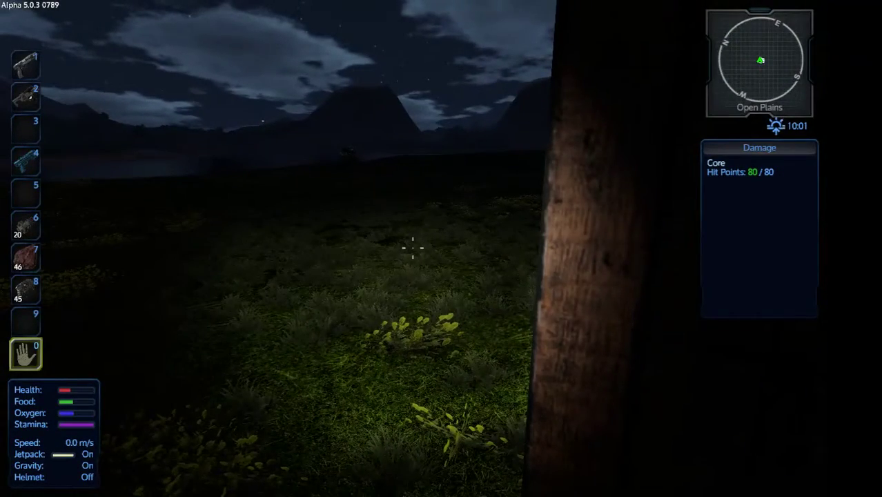
# Sprint to the lake and pick up the glowing seaweed
pyautogui.press('w')
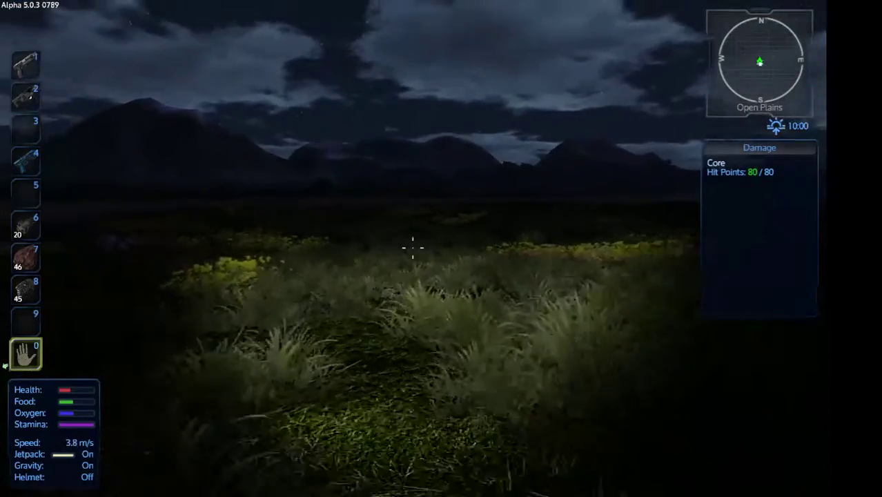
pyautogui.press('shift')
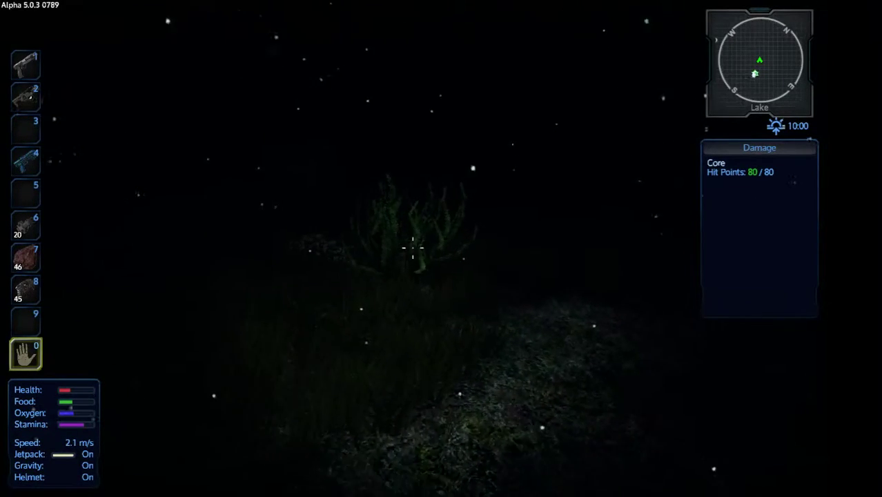
pyautogui.press('w')
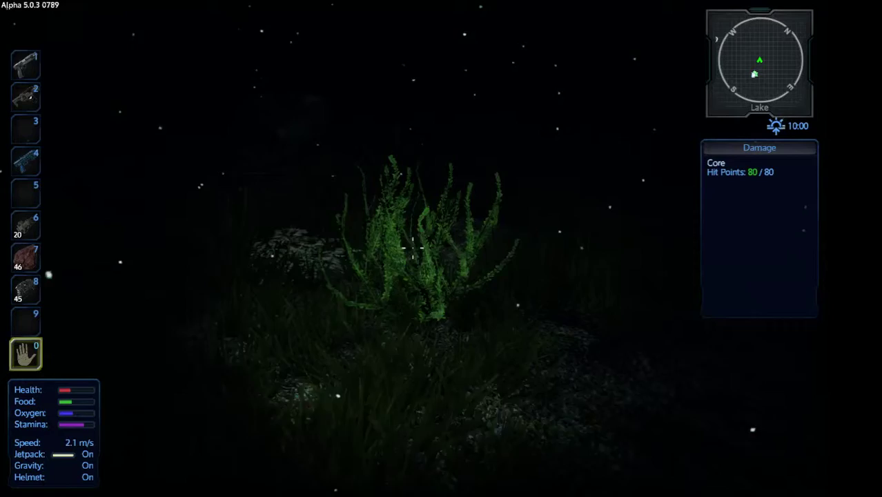
pyautogui.press('w')
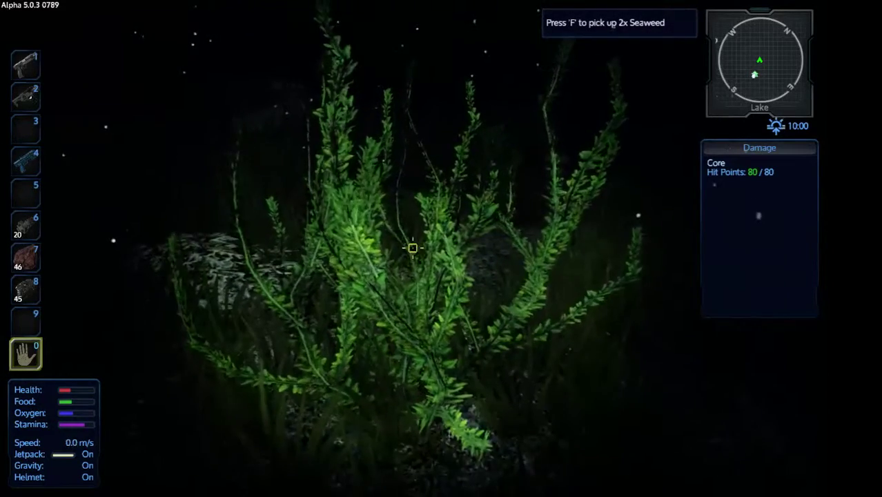
pyautogui.press('f')
pyautogui.press('w')
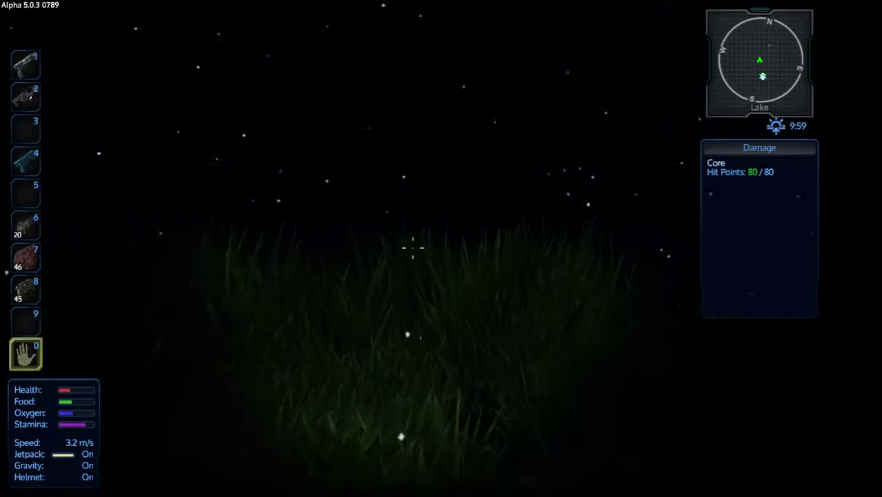
# Collect an Alien Thorn and more seaweed, then approach the Blue Crystal
pyautogui.press('w')
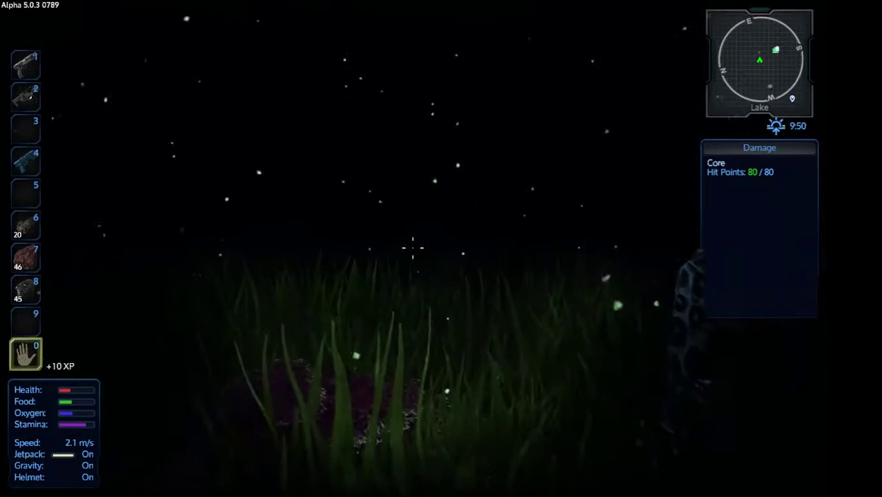
pyautogui.press('f')
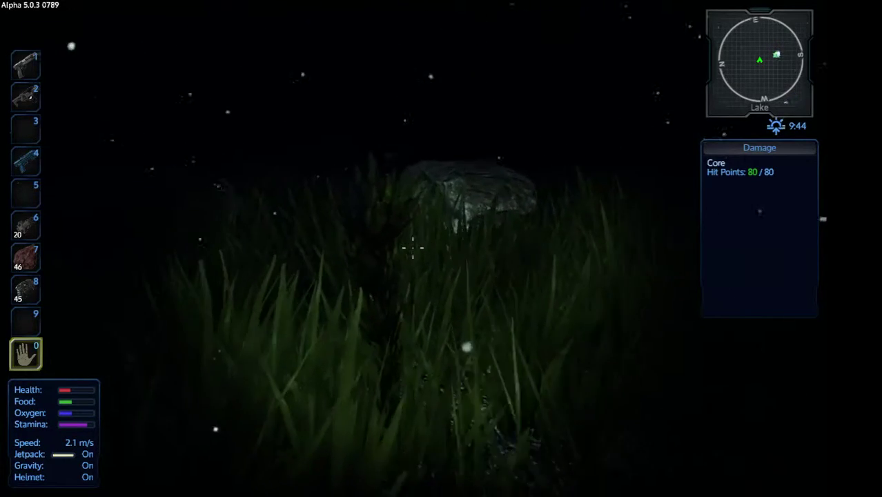
pyautogui.press('f')
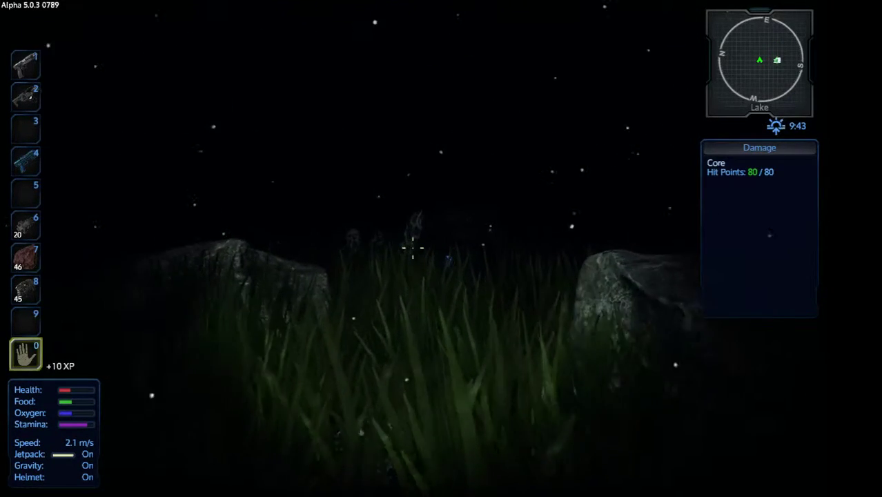
pyautogui.press('w')
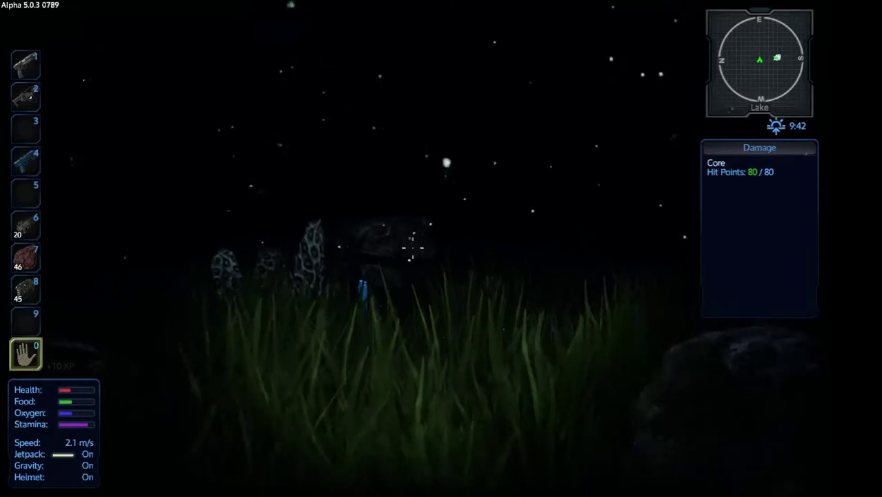
pyautogui.press('w')
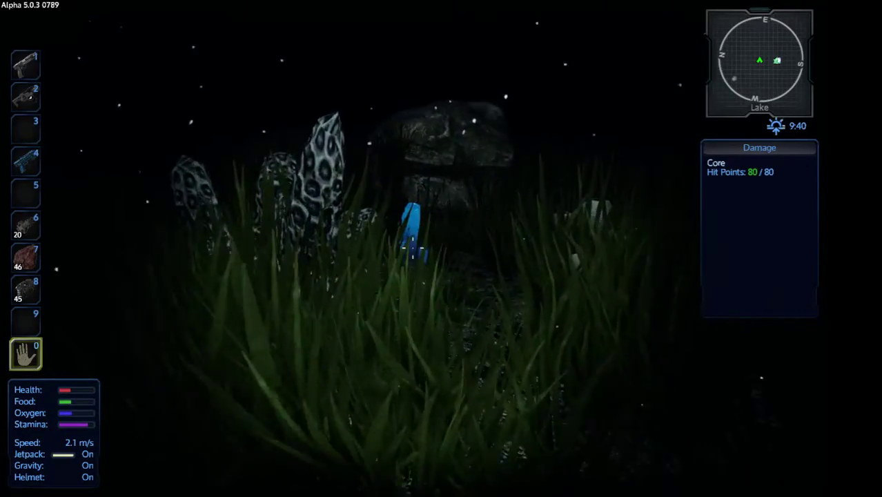
pyautogui.press('w')
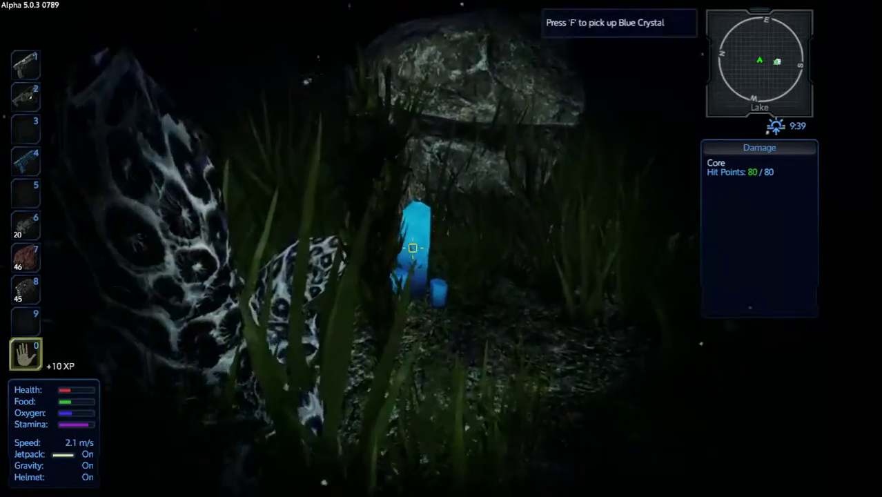
# Pick up the Alien Thorns by the white alien shells
pyautogui.press('w')
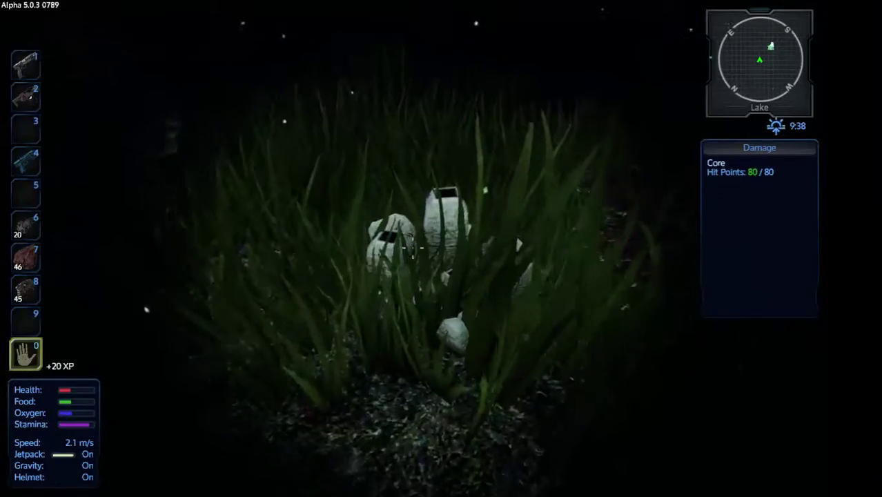
pyautogui.press('w')
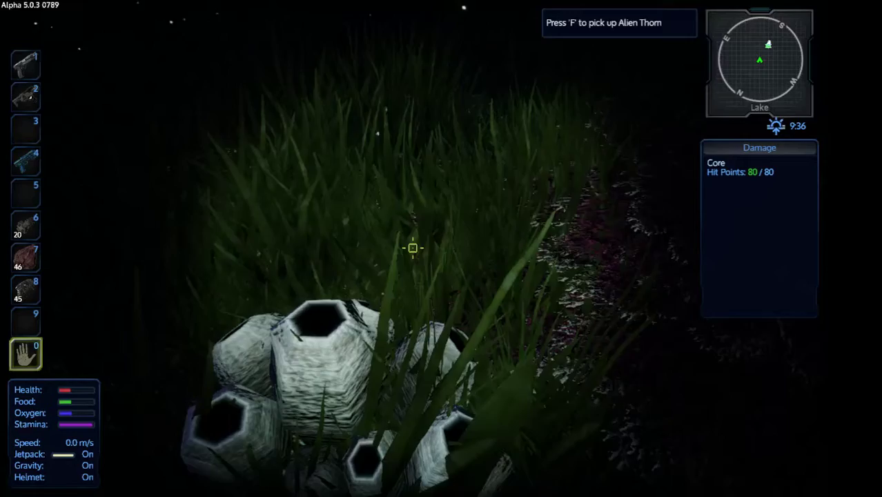
pyautogui.press('f')
pyautogui.press('w')
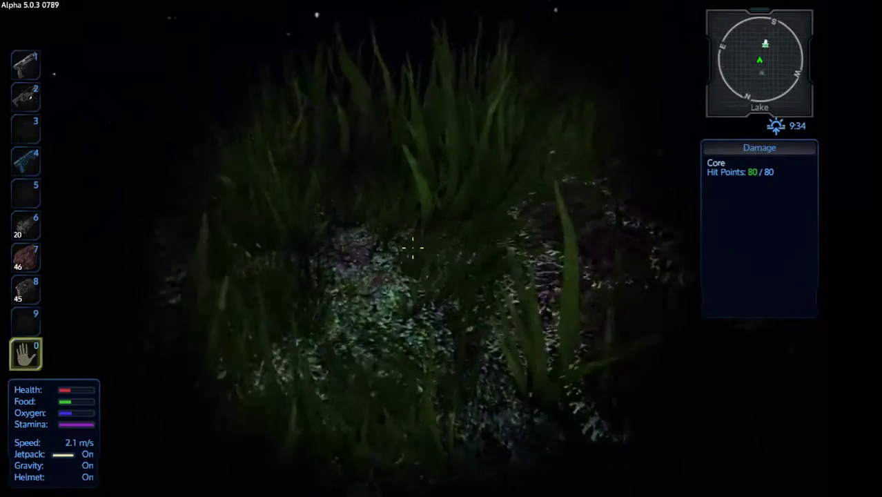
pyautogui.press('f')
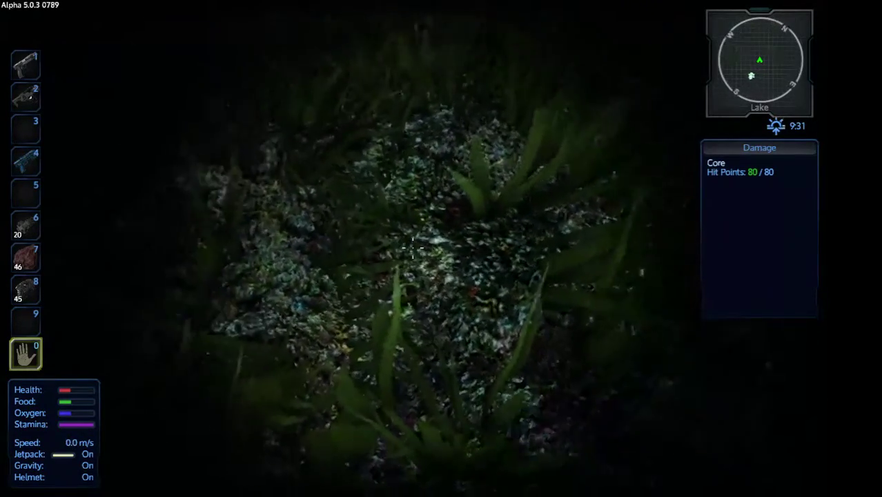
pyautogui.press('w')
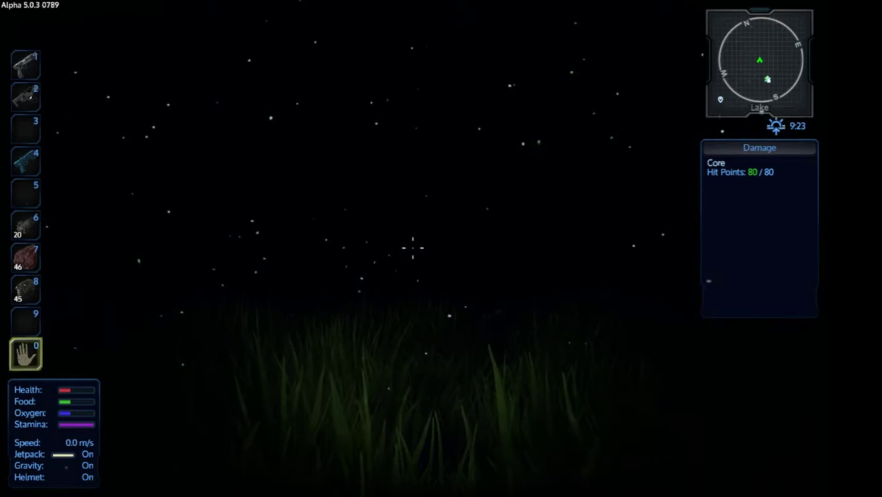
# Check the gathered plants in the Player Inventory and close it
pyautogui.press('i')
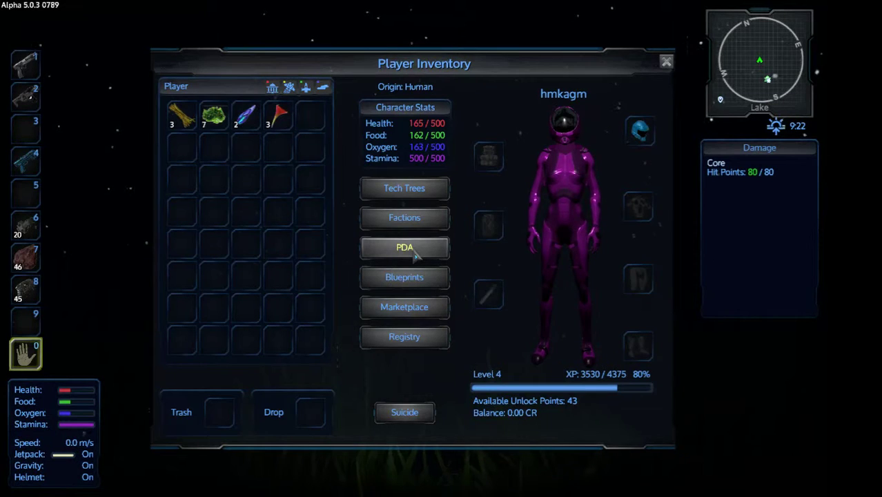
pyautogui.click(414, 252)
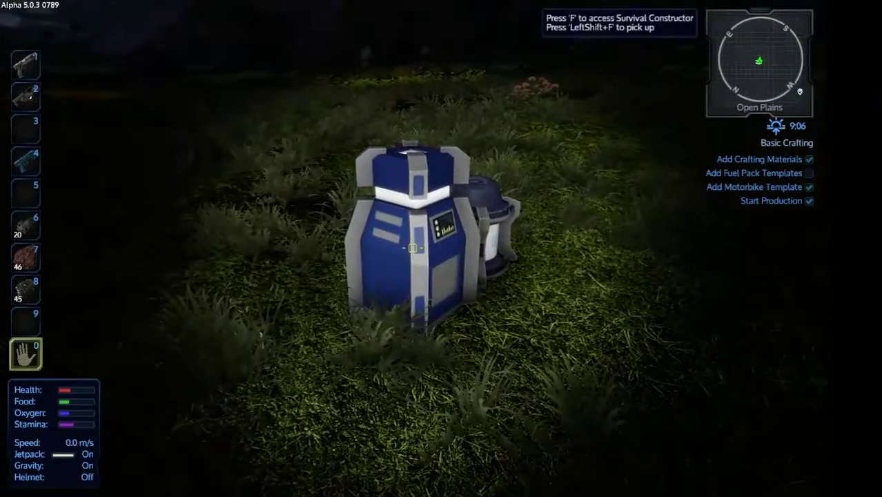
# Deposit the green plant stack, Copper Ore and Fiber into the Survival Constructor
pyautogui.press('f')
pyautogui.keyDown('shift'); pyautogui.click(217, 119); pyautogui.keyUp('shift')
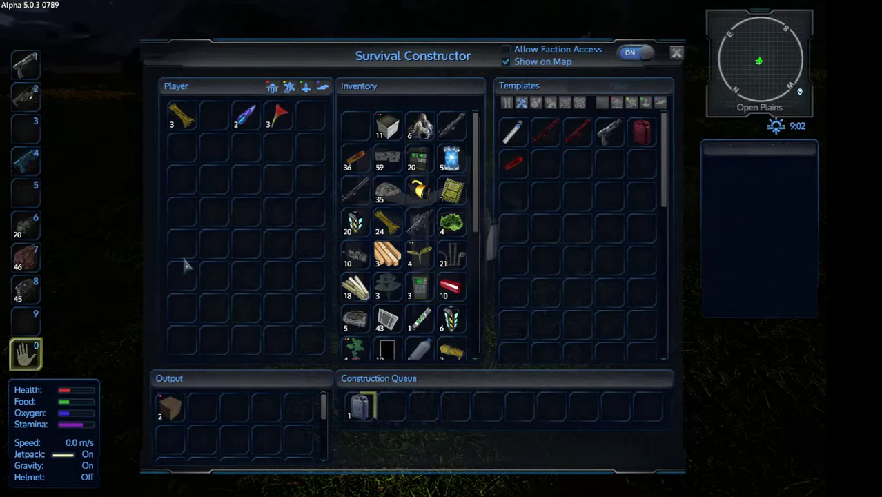
pyautogui.moveTo(25, 160); pyautogui.dragTo(226, 179)
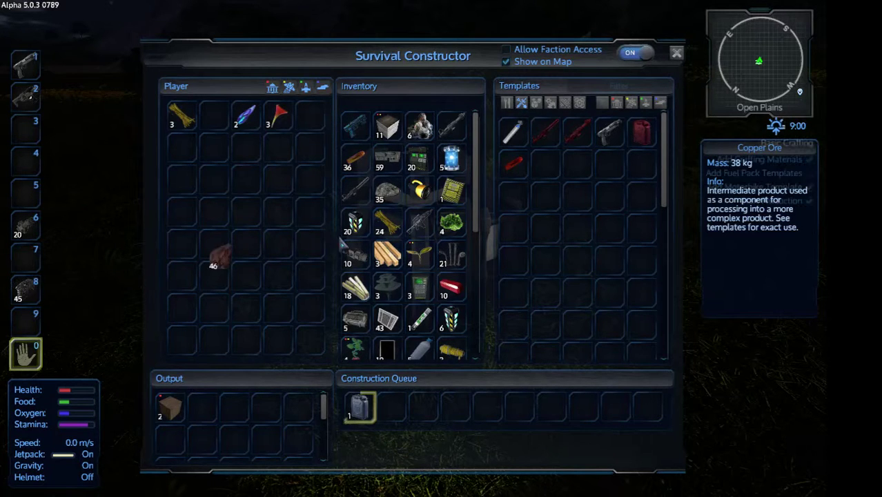
pyautogui.moveTo(219, 255); pyautogui.dragTo(384, 222)
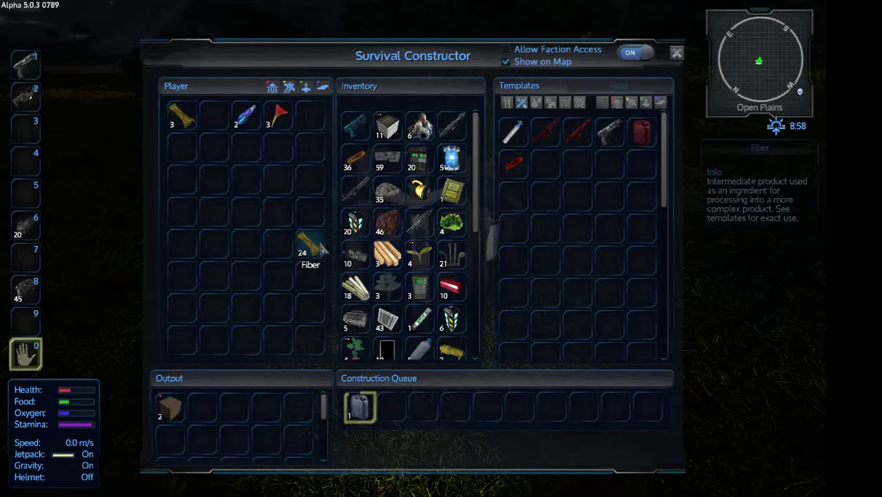
pyautogui.keyDown('shift'); pyautogui.click(314, 245); pyautogui.keyUp('shift')
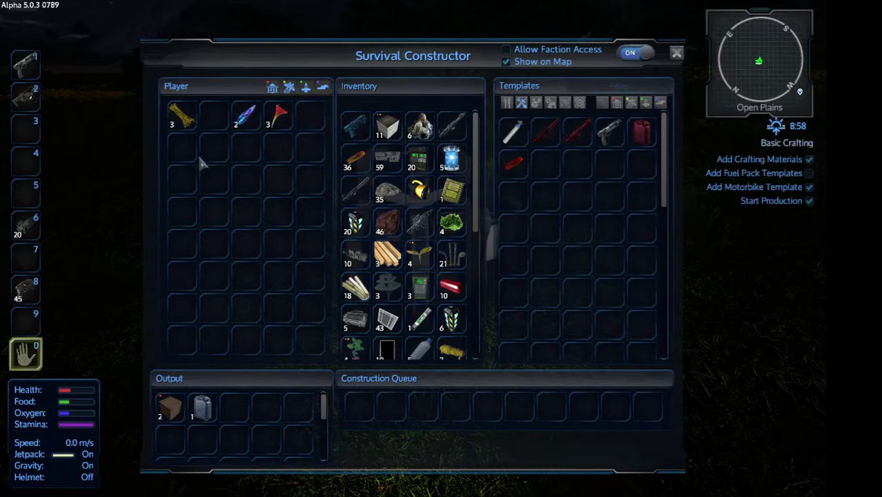
# Rearrange the 45- and 20-count stacks and move the Chainsaw onto the hotbar
pyautogui.keyDown('shift'); pyautogui.click(25, 294); pyautogui.keyUp('shift')
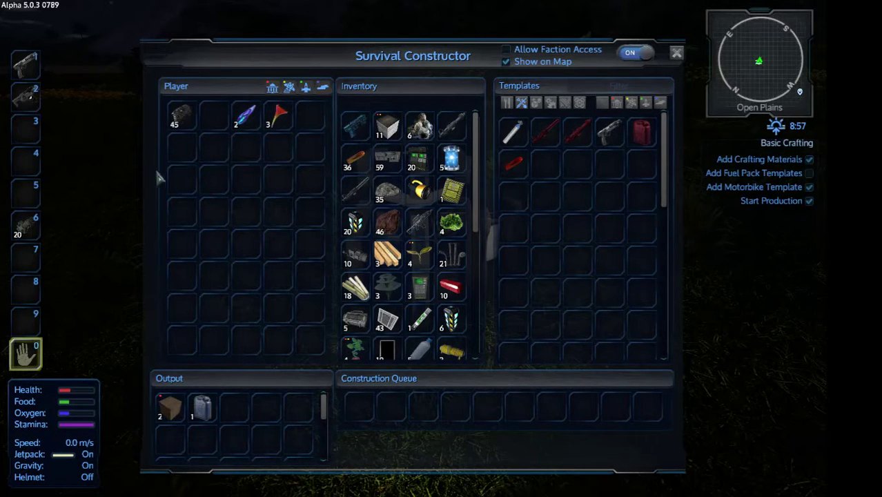
pyautogui.keyDown('shift'); pyautogui.click(178, 116); pyautogui.keyUp('shift')
pyautogui.keyDown('shift'); pyautogui.click(26, 224); pyautogui.keyUp('shift')
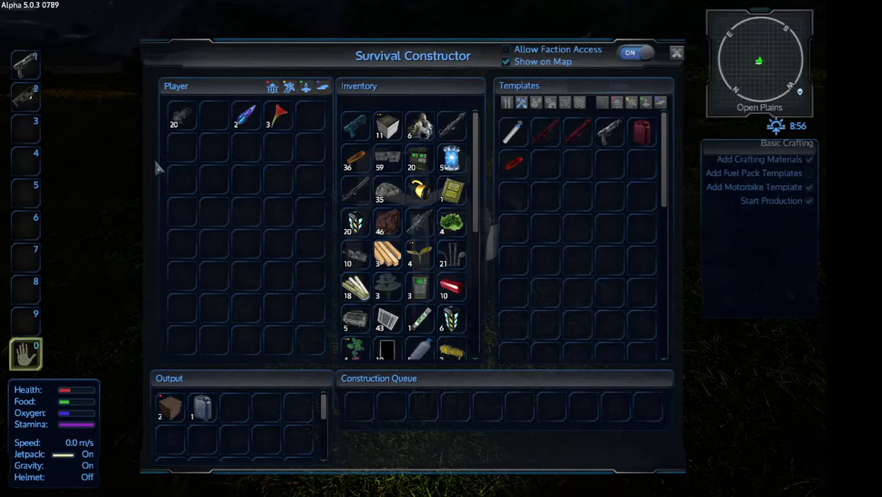
pyautogui.keyDown('shift'); pyautogui.click(177, 121); pyautogui.keyUp('shift')
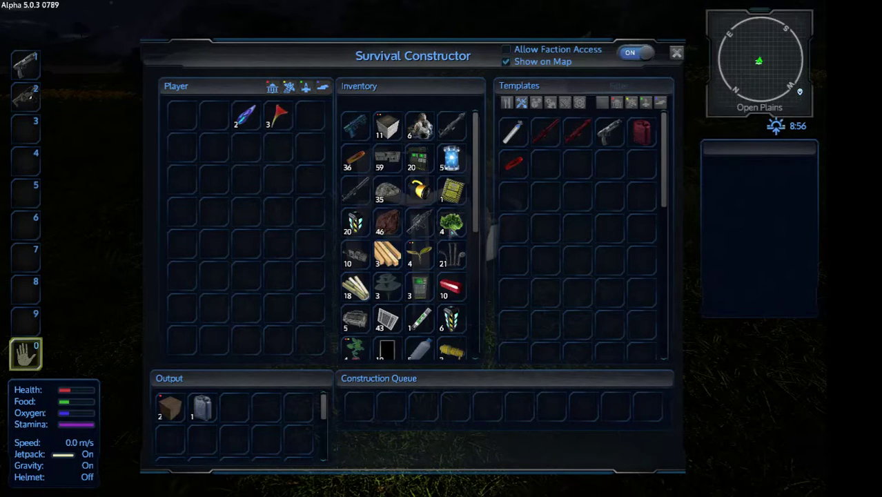
pyautogui.scroll(-1, 448, 266)
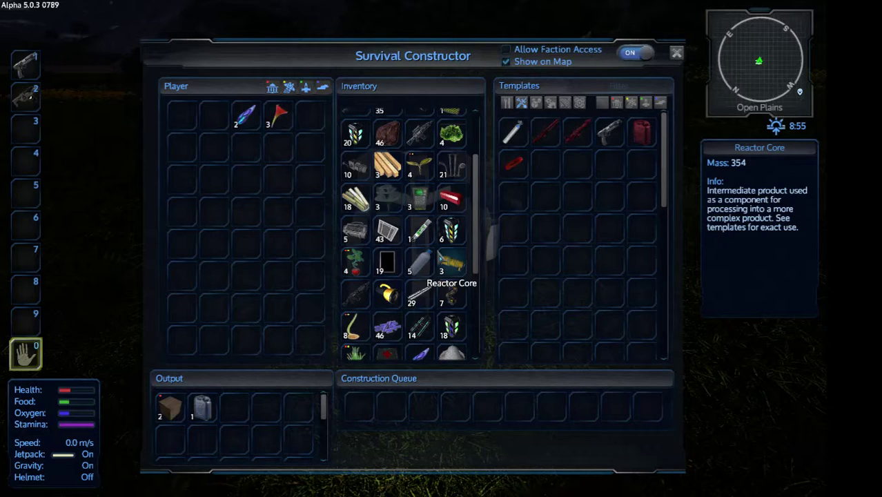
pyautogui.scroll(-2, 365, 298)
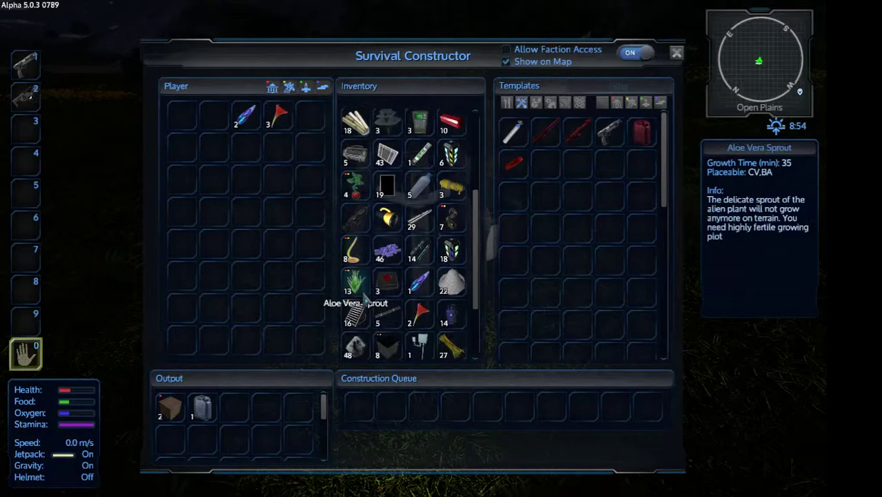
pyautogui.scroll(-3, 355, 297)
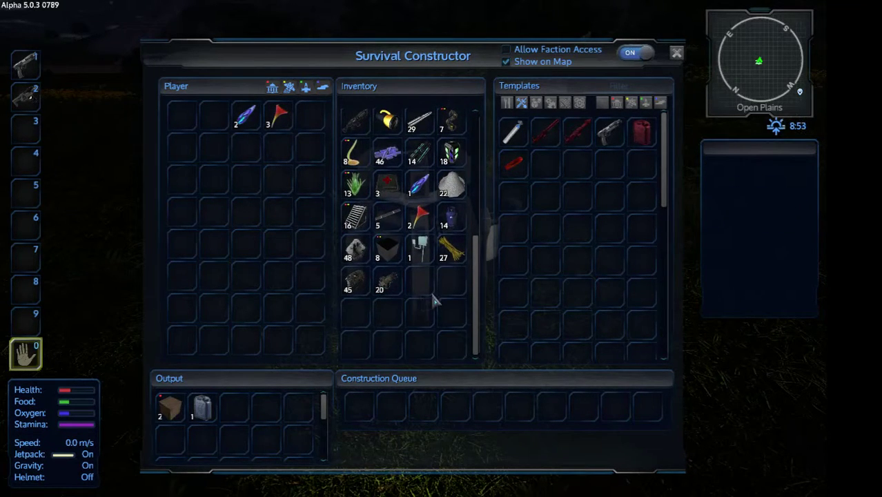
pyautogui.scroll(1, 435, 300)
pyautogui.scroll(2, 434, 301)
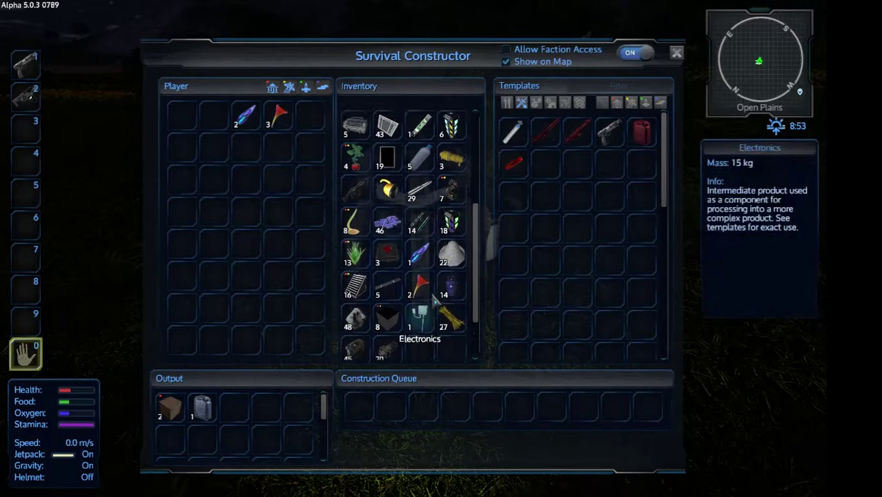
pyautogui.scroll(1, 435, 298)
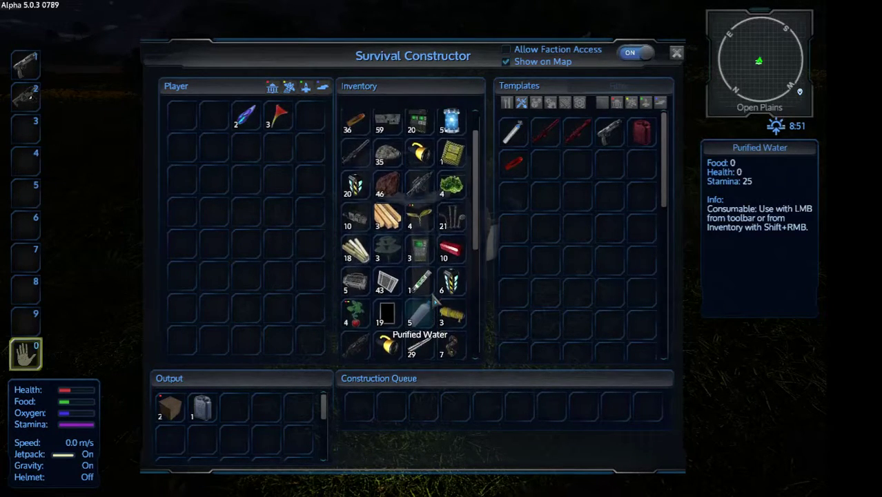
pyautogui.scroll(1, 434, 300)
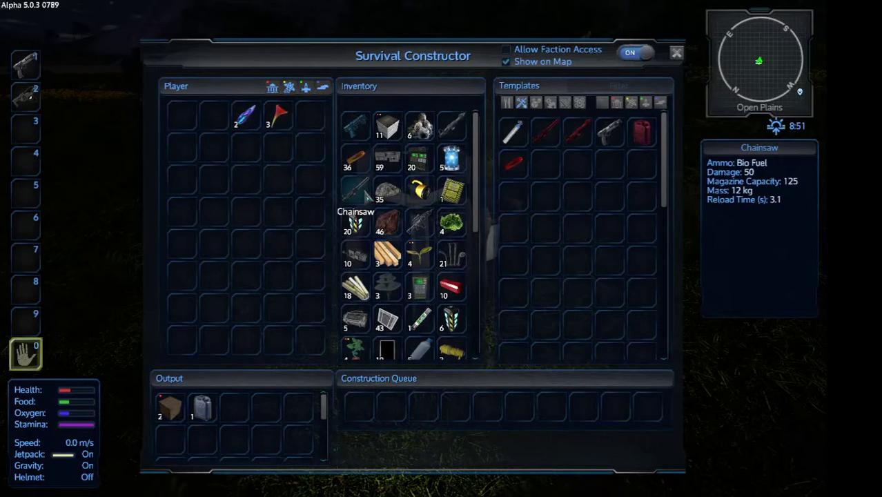
pyautogui.moveTo(356, 193); pyautogui.dragTo(171, 176)
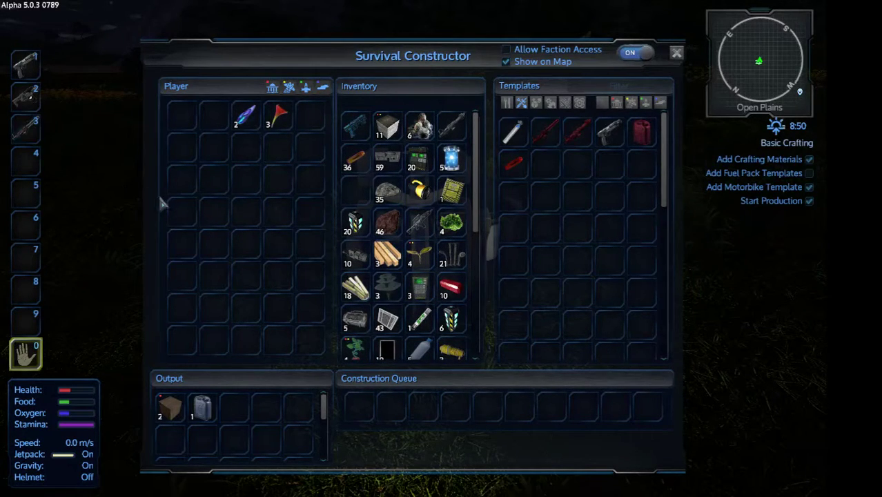
# Close the constructor and equip the Chainsaw while walking through the corridor
pyautogui.press('Escape')
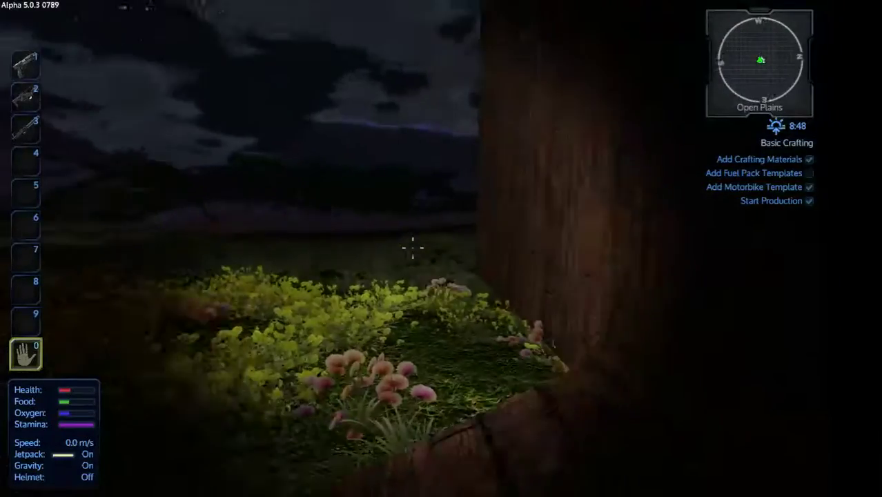
pyautogui.press('w')
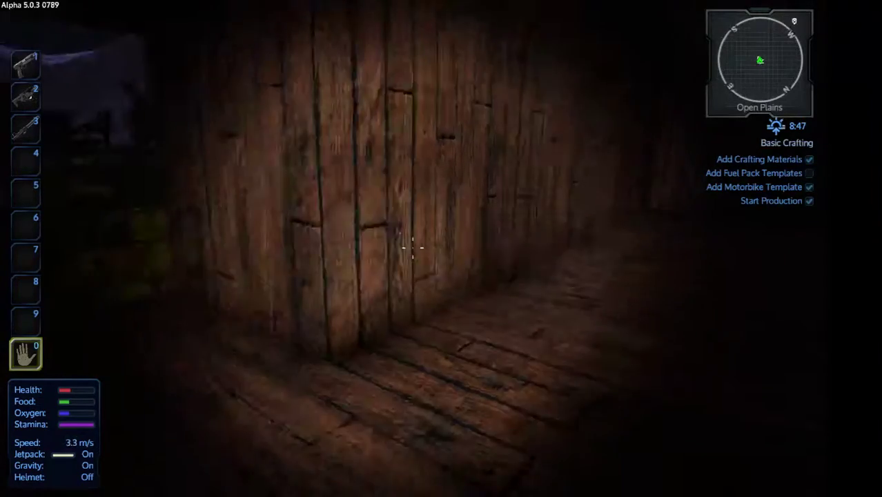
pyautogui.press('8')
pyautogui.press('4')
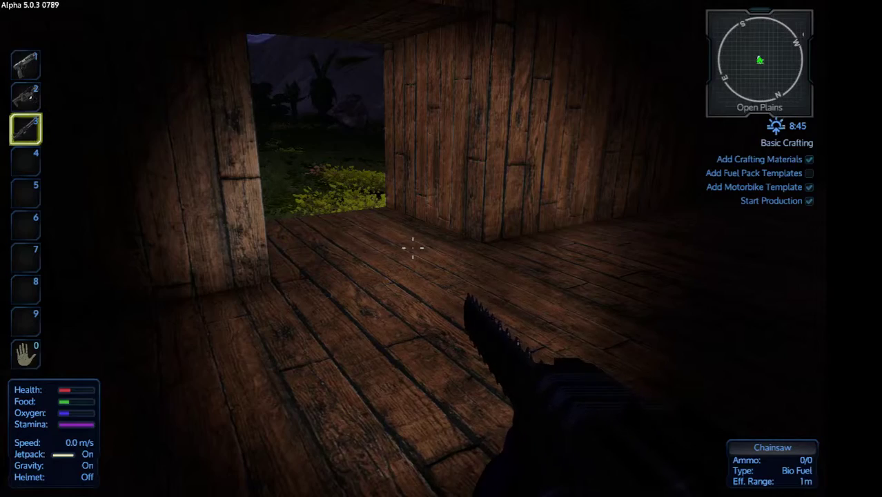
# Collect the Bio Fuel and Wood Blocks from the constructor's output
pyautogui.press('w')
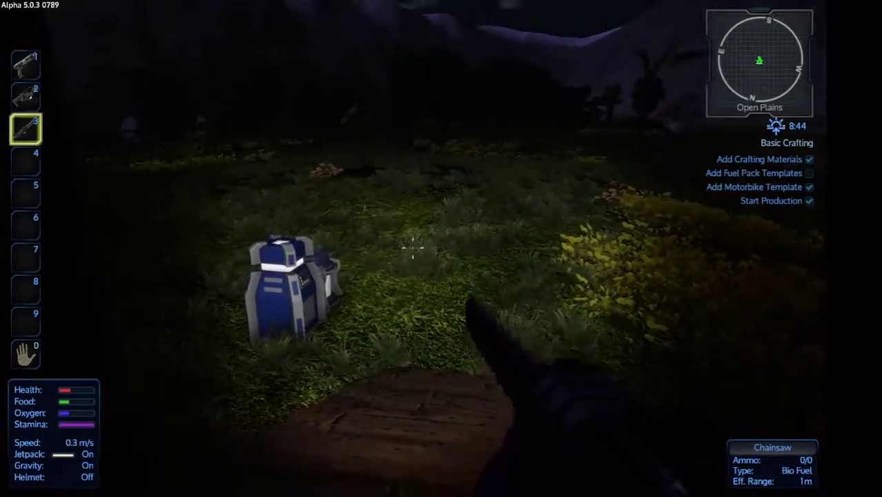
pyautogui.press('w')
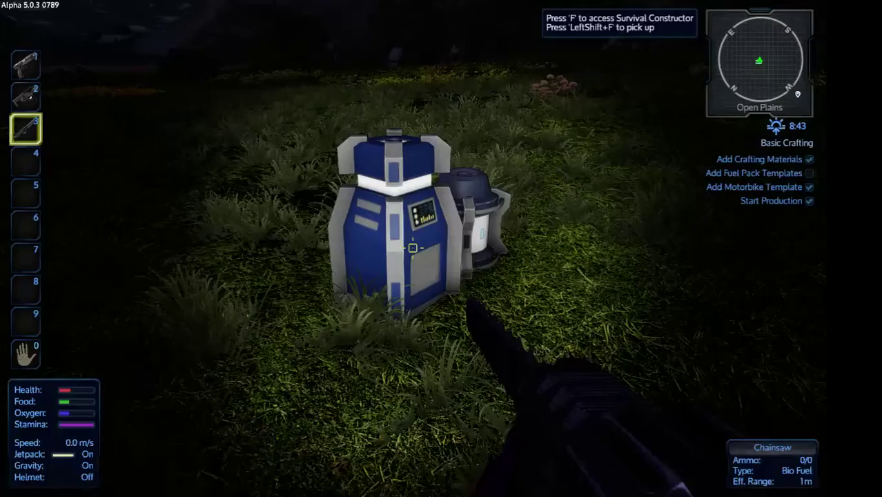
pyautogui.press('f')
pyautogui.keyDown('shift'); pyautogui.click(202, 407); pyautogui.keyUp('shift')
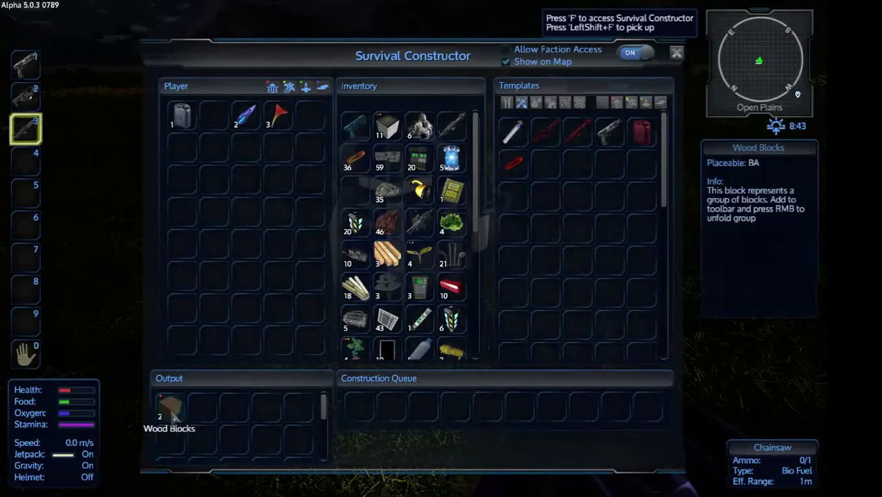
pyautogui.keyDown('shift'); pyautogui.click(170, 407); pyautogui.keyUp('shift')
pyautogui.press('Escape')
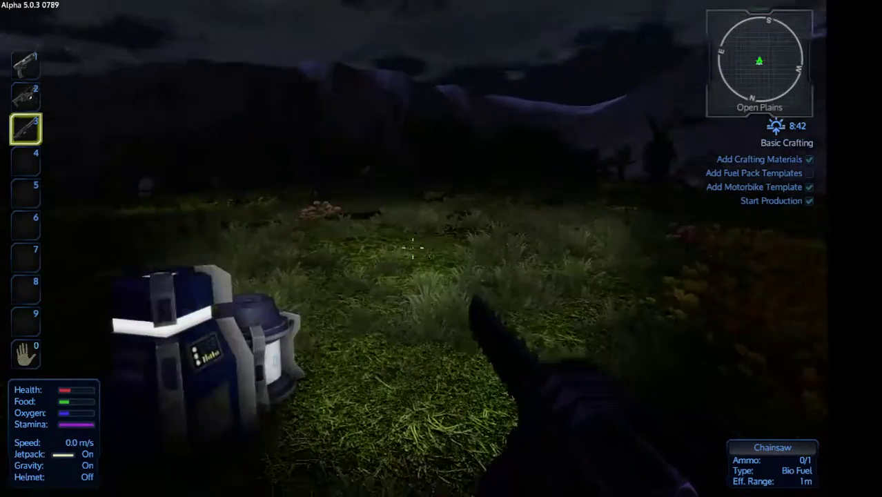
# Walk across the field, swapping to the Projectile Pistol and back to the Chainsaw
pyautogui.press('w')
pyautogui.press('s')
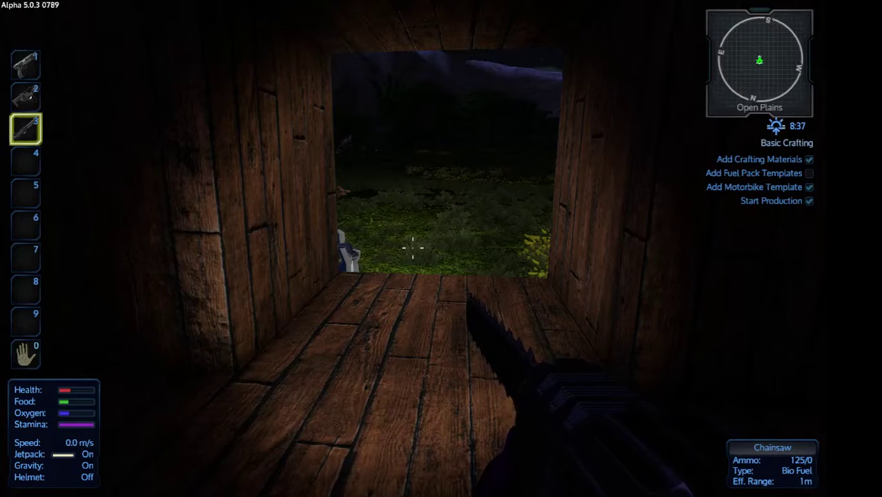
pyautogui.press('w')
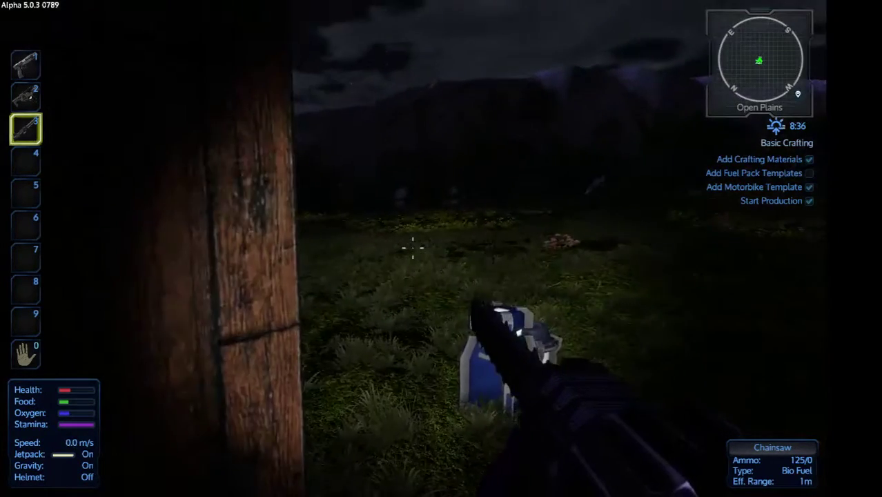
pyautogui.press('w')
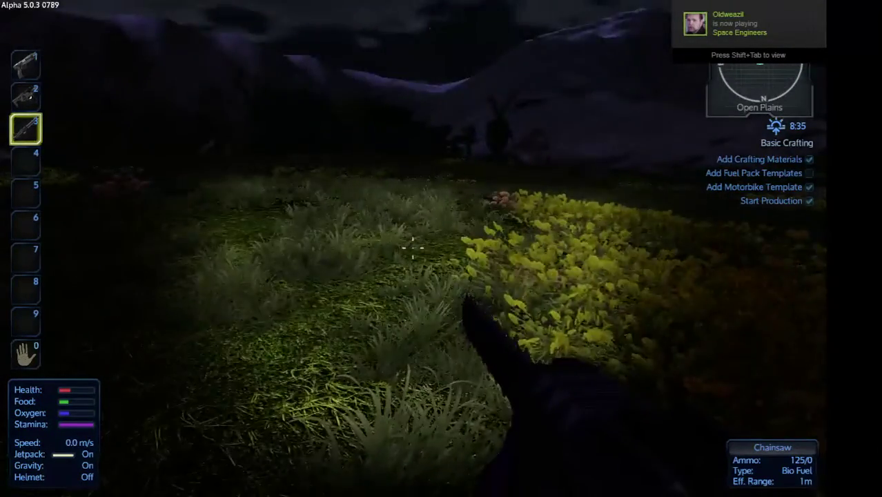
pyautogui.press('1')
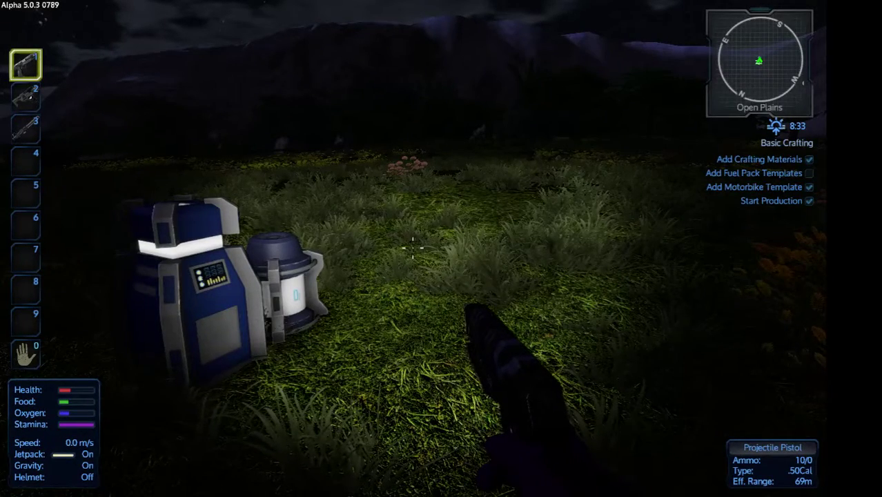
pyautogui.press('3')
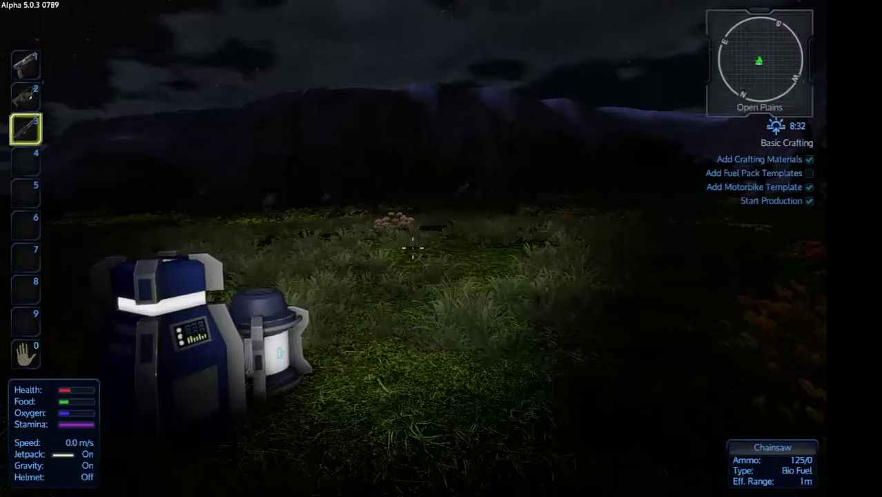
pyautogui.press('w')
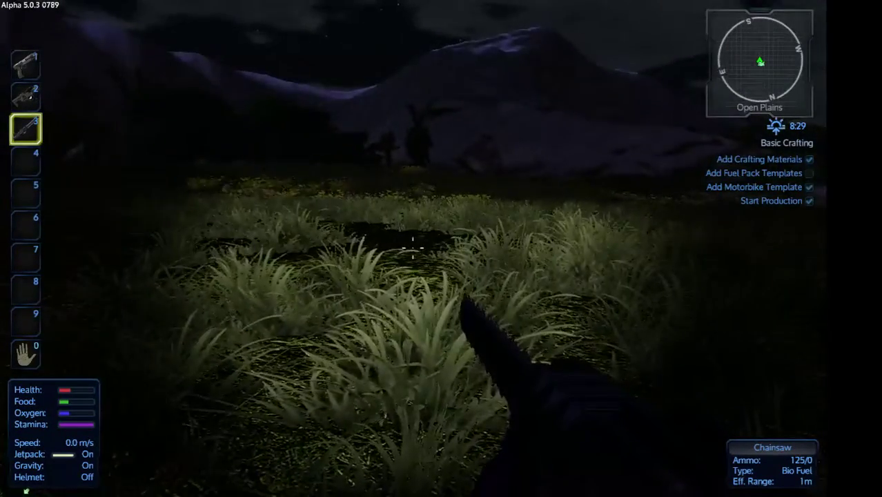
# Walk and sprint through the tall grass toward the mountains and rocks
pyautogui.press('w')
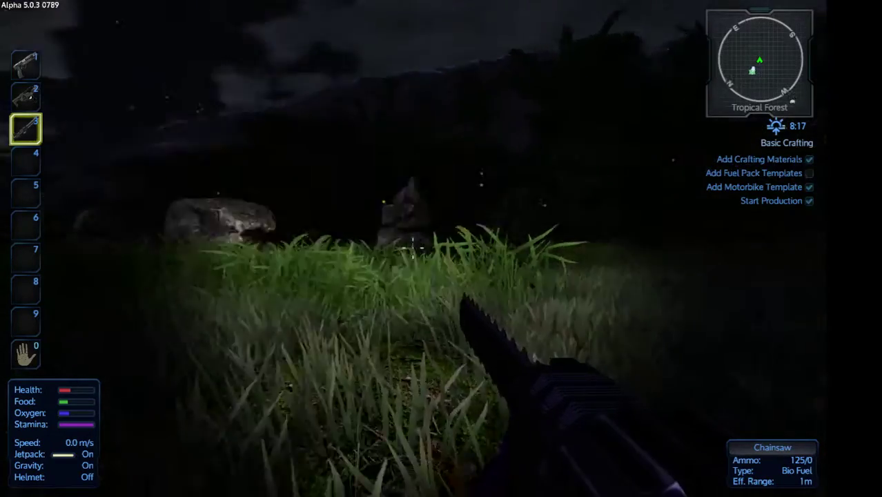
pyautogui.press('w')
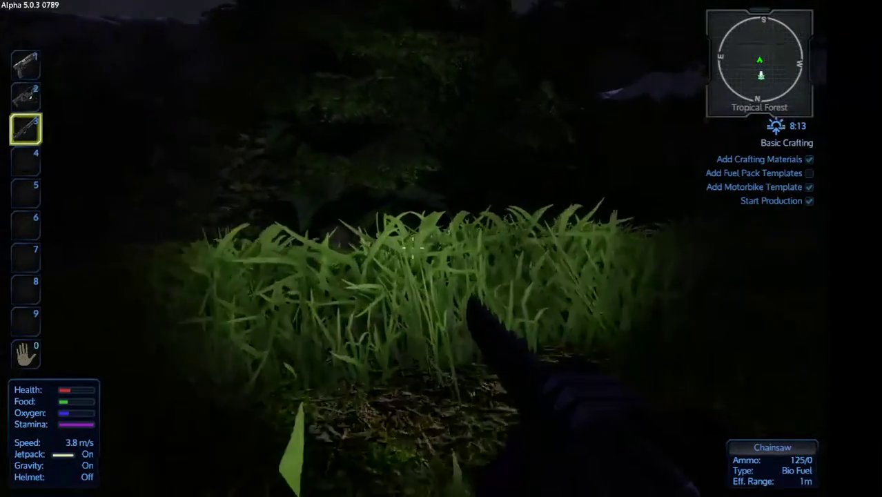
pyautogui.press('shift')
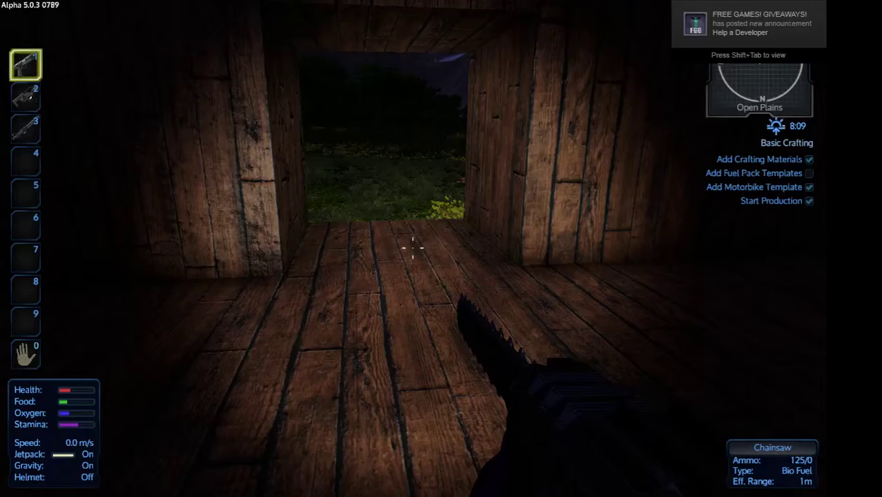
# Equip the Projectile Pistol and move the .50Cal ammo into the player grid
pyautogui.press('1')
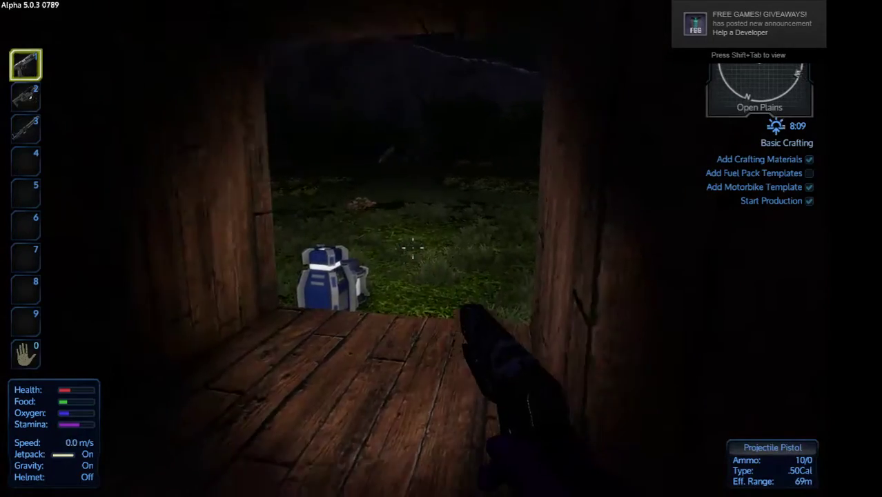
pyautogui.press('w')
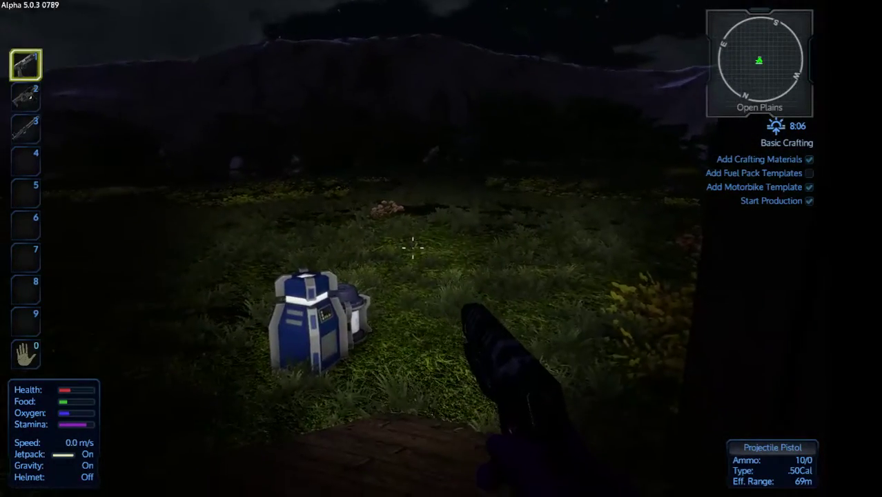
pyautogui.press('w')
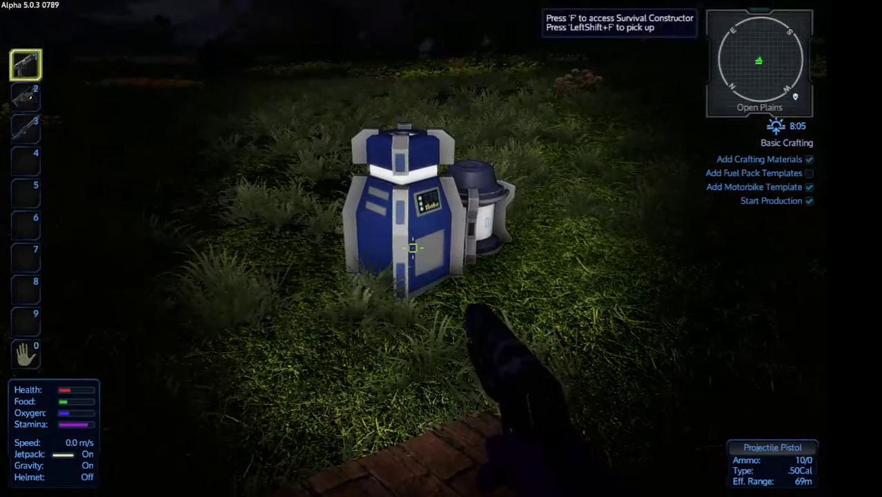
pyautogui.press('f')
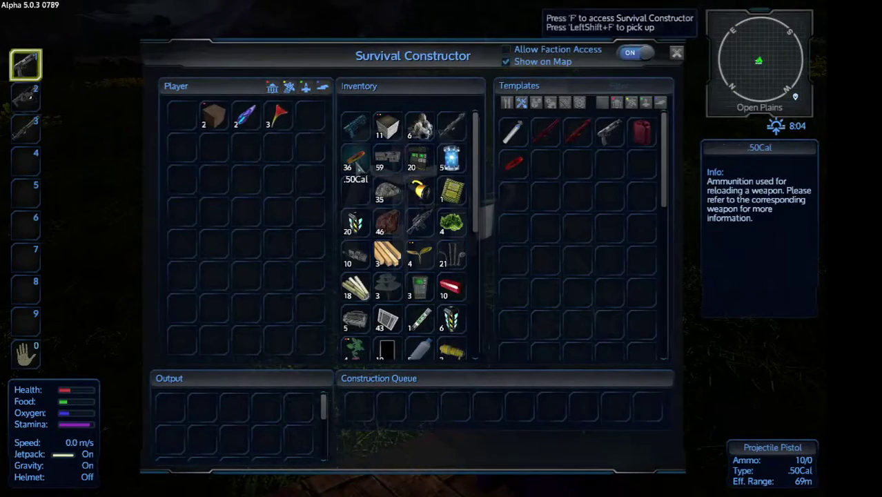
pyautogui.moveTo(355, 160); pyautogui.dragTo(246, 145)
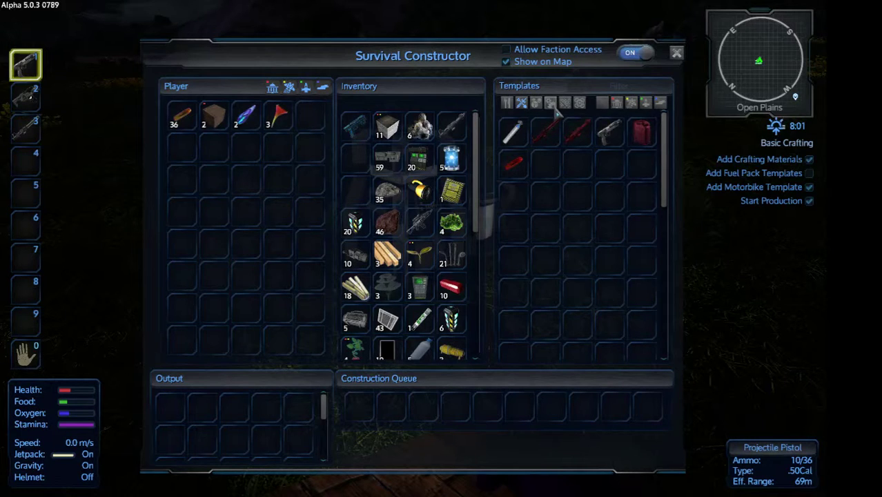
# Queue Magnesium Powder and .50Cal ammunition, then close the constructor
pyautogui.click(536, 103)
pyautogui.moveTo(514, 163)
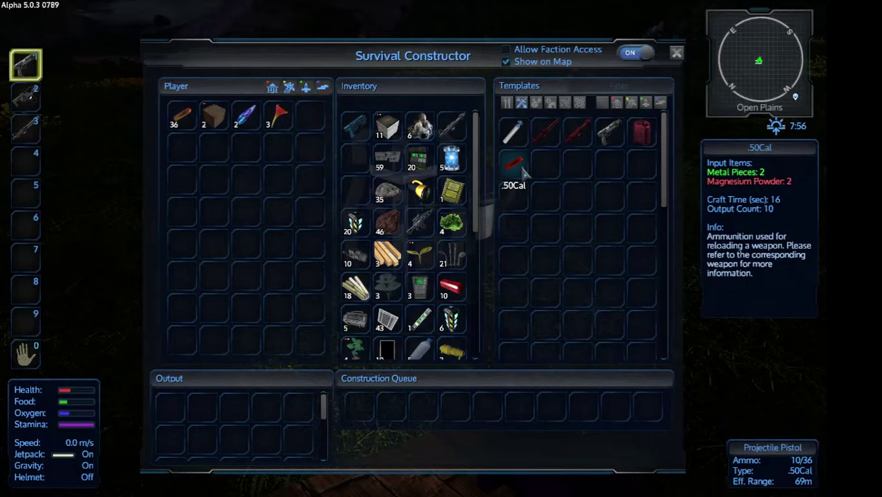
pyautogui.click(550, 103)
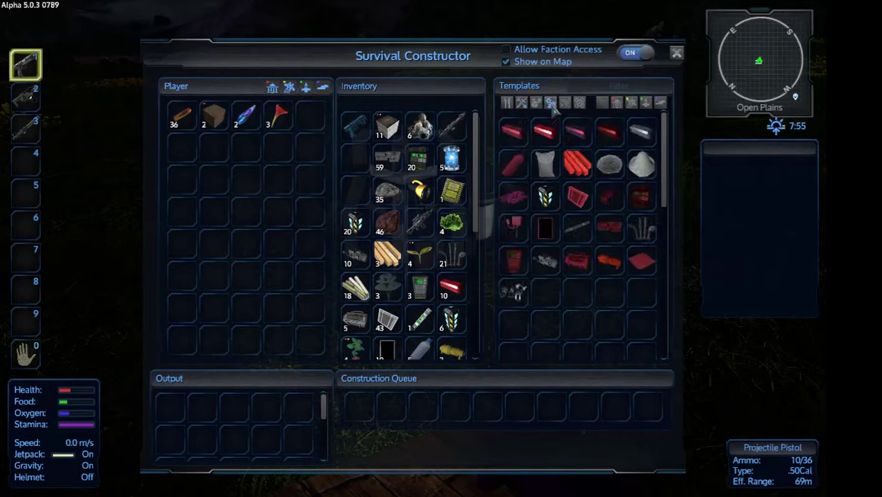
pyautogui.doubleClick(611, 166)
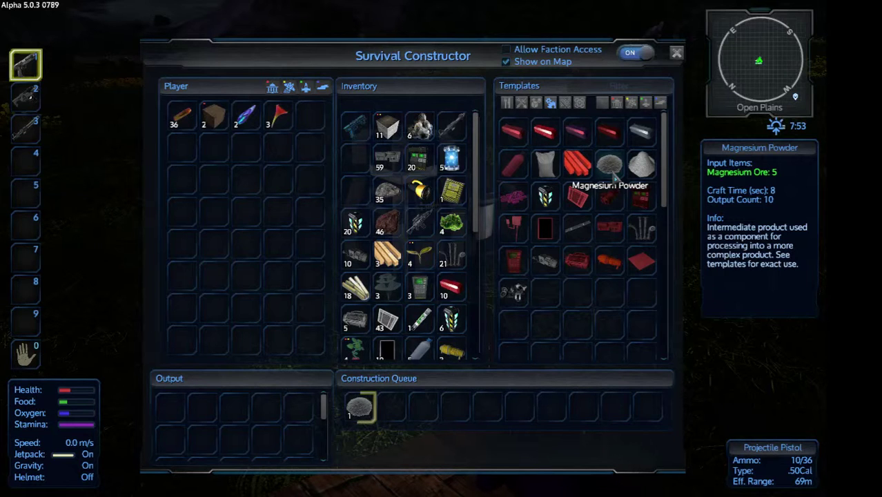
pyautogui.click(522, 103)
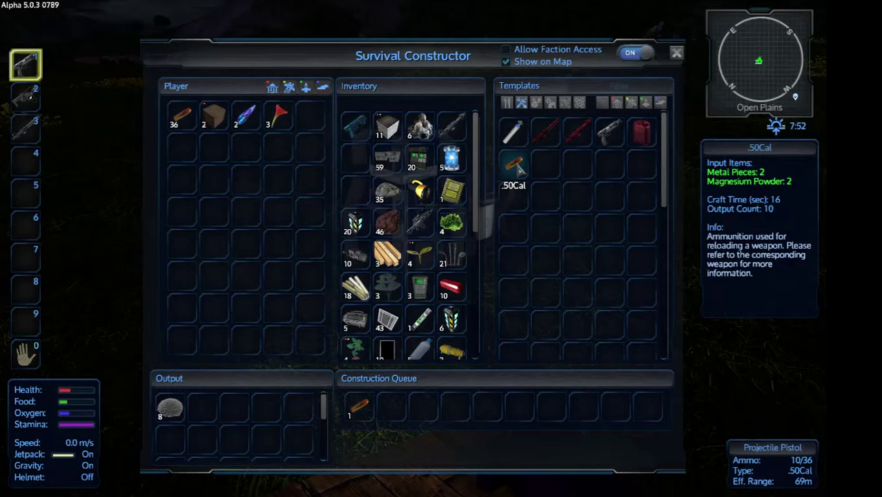
pyautogui.doubleClick(514, 165)
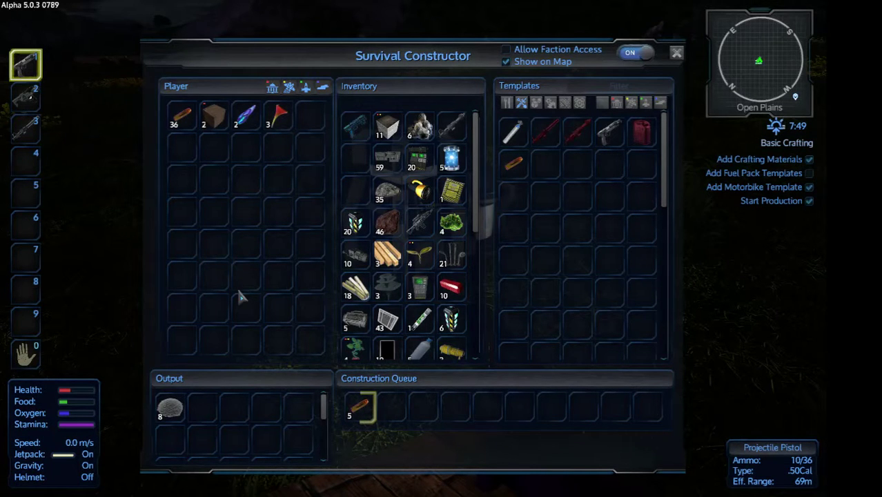
pyautogui.moveTo(419, 222)
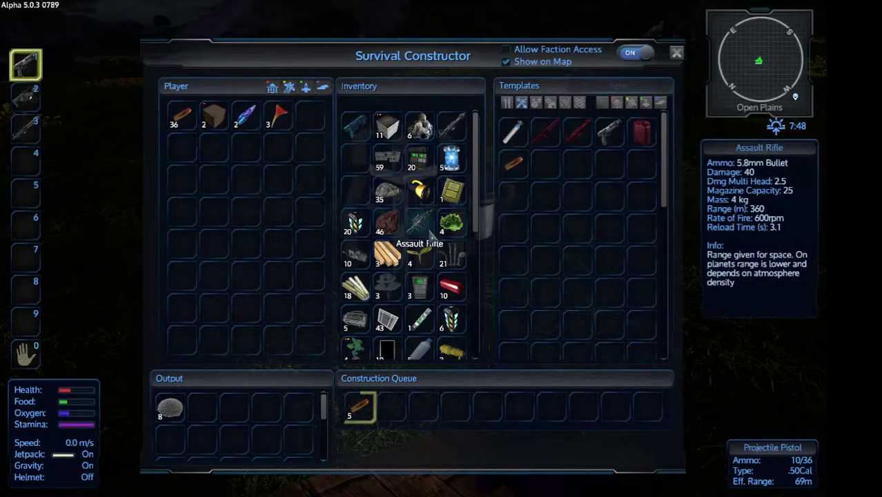
pyautogui.scroll(-2, 431, 234)
pyautogui.scroll(-2, 431, 234)
pyautogui.scroll(-1, 431, 234)
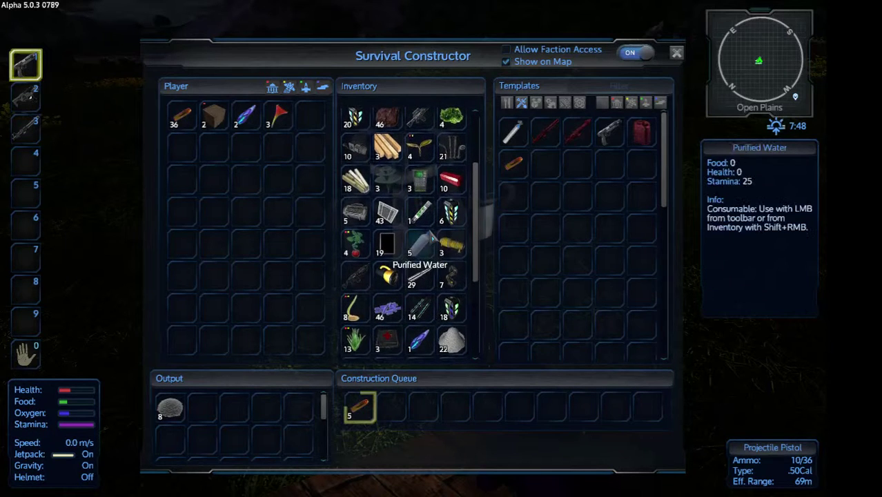
pyautogui.scroll(-1, 430, 236)
pyautogui.scroll(-1, 431, 235)
pyautogui.scroll(-1, 431, 235)
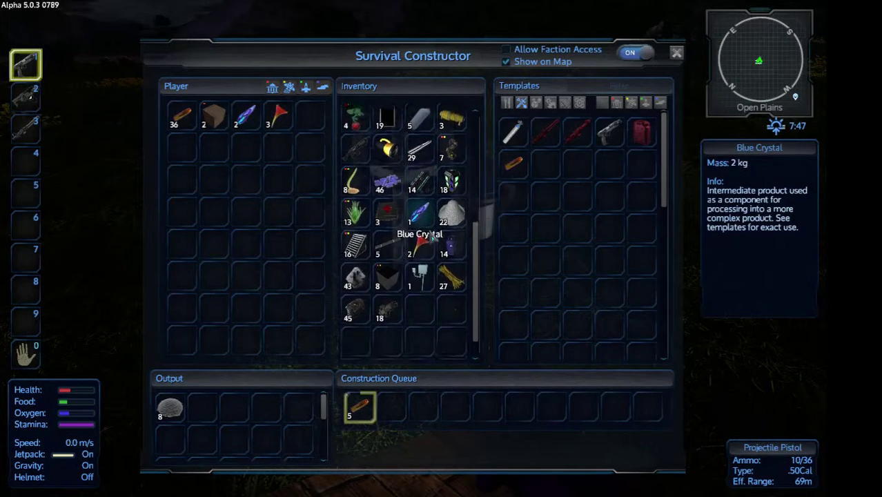
pyautogui.scroll(-1, 431, 236)
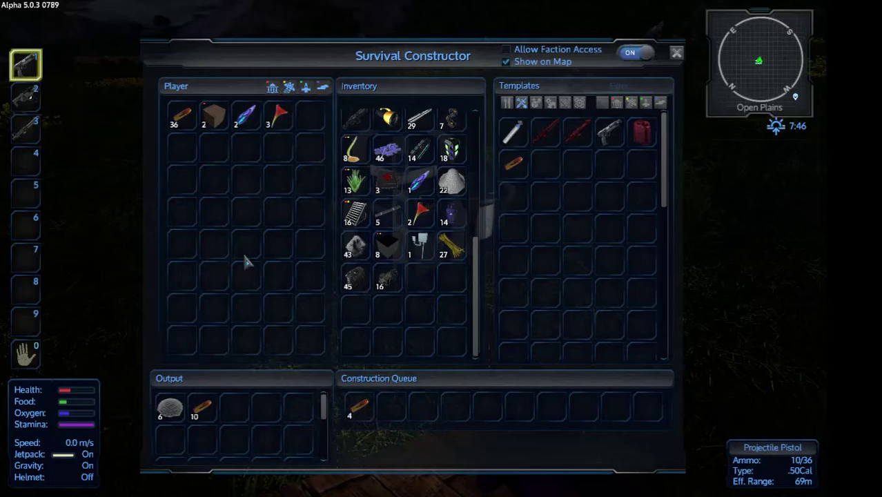
pyautogui.press('Escape')
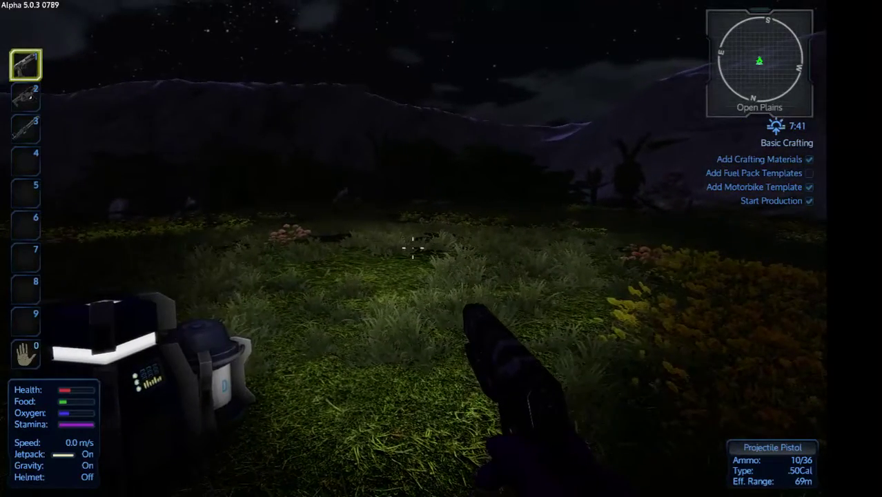
# Walk from the constructor across the night-time plains and up the grassy ridge toward the lake
pyautogui.press('w')
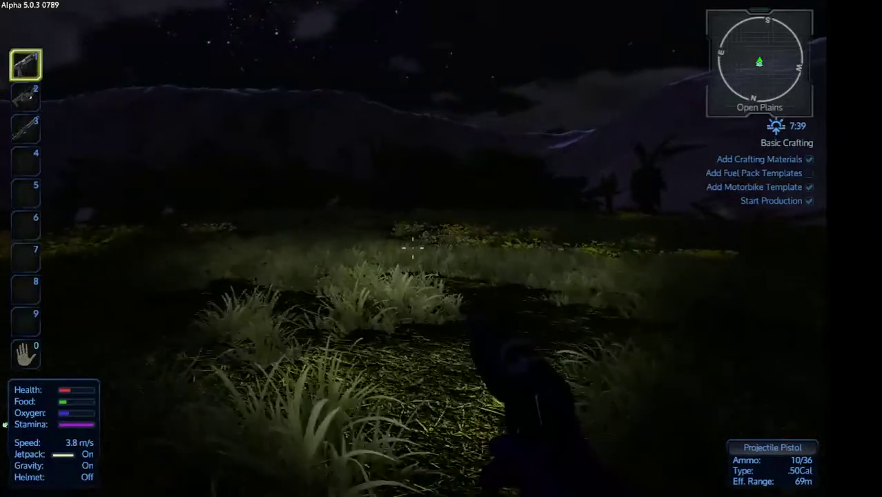
pyautogui.press('w')
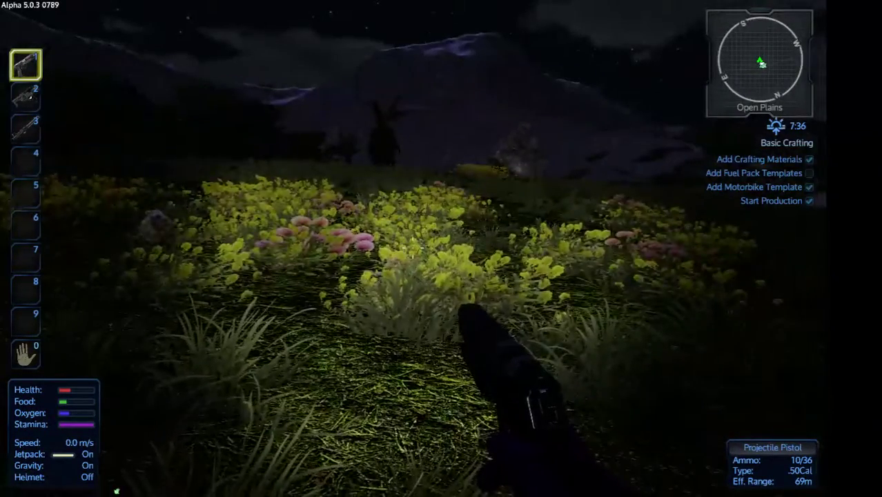
pyautogui.press('w')
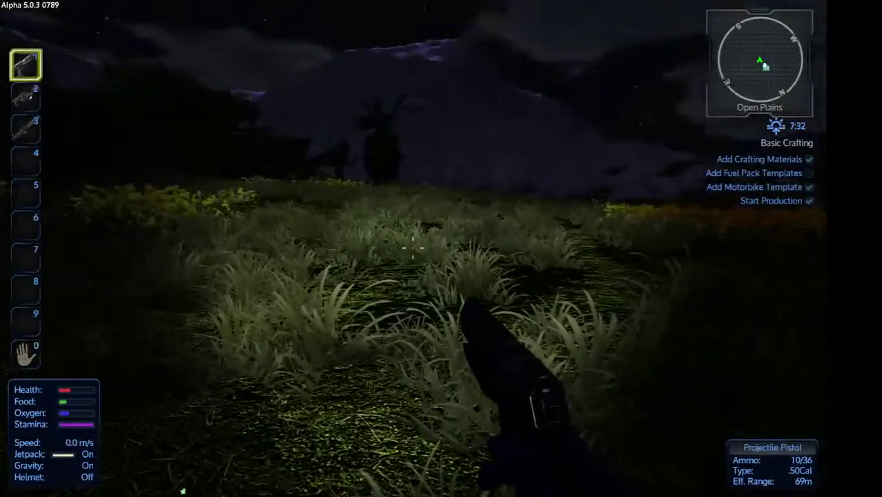
pyautogui.press('w')
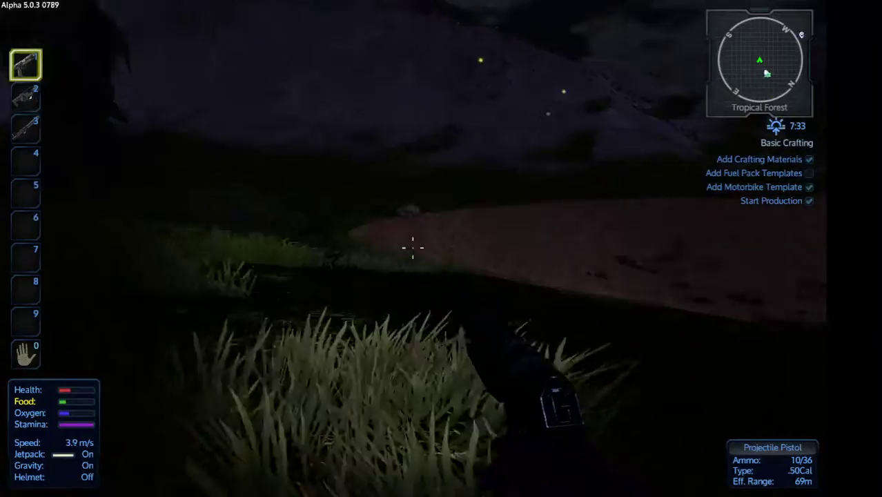
pyautogui.press('w')
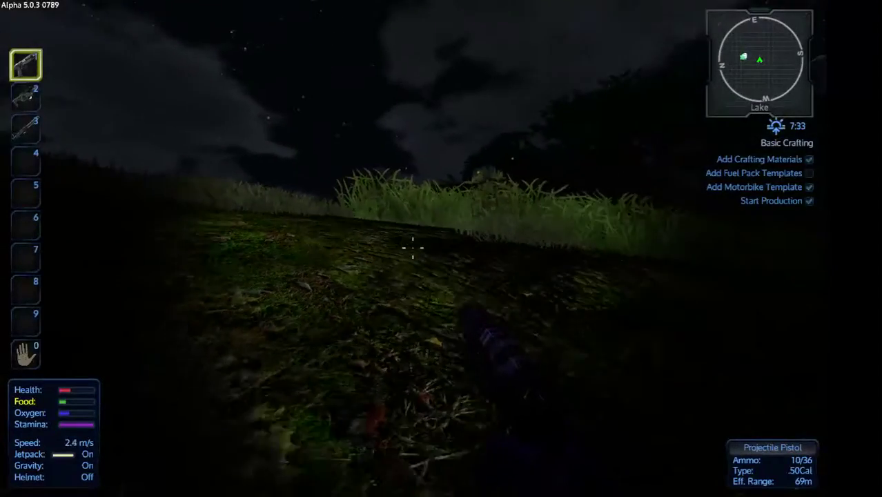
pyautogui.press('w')
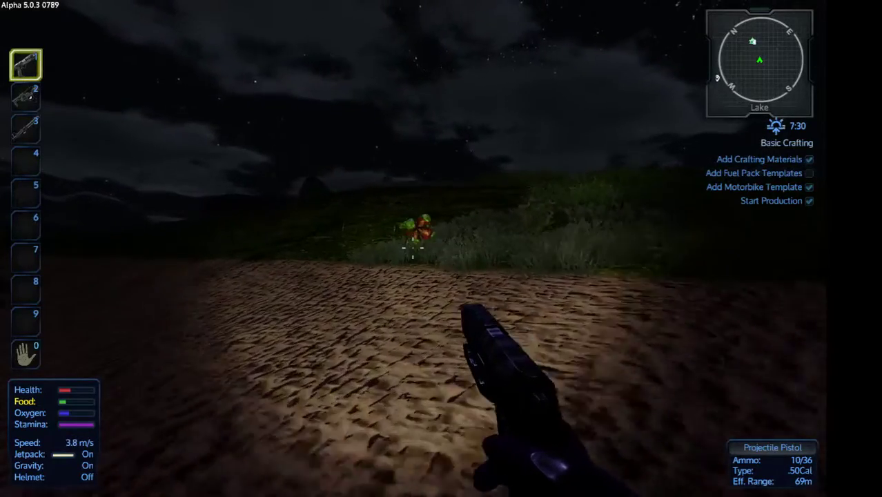
# Shoot the first plant monster dead, move past its body and reload the pistol
pyautogui.click(413, 247)
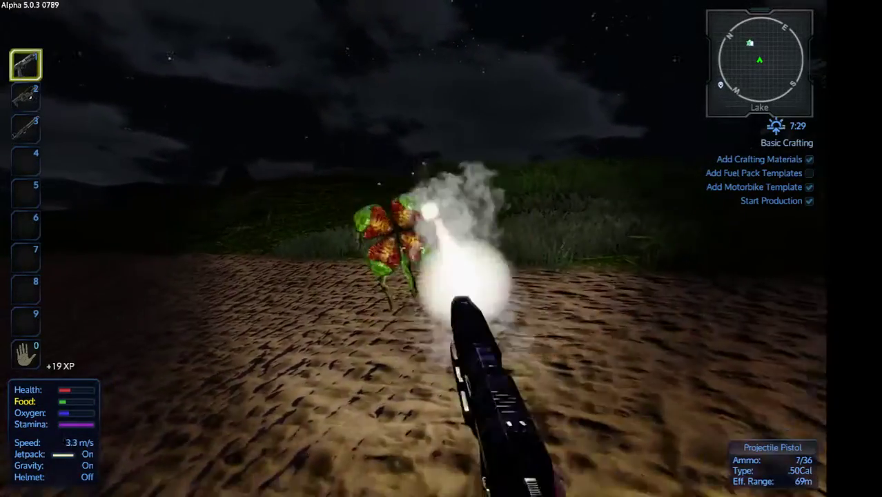
pyautogui.click(412, 247)
pyautogui.click(413, 247)
pyautogui.click(413, 247)
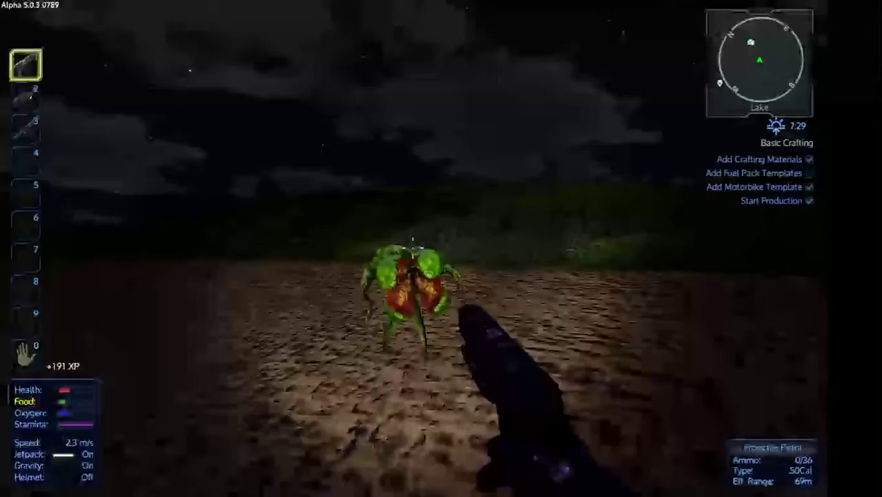
pyautogui.press('w')
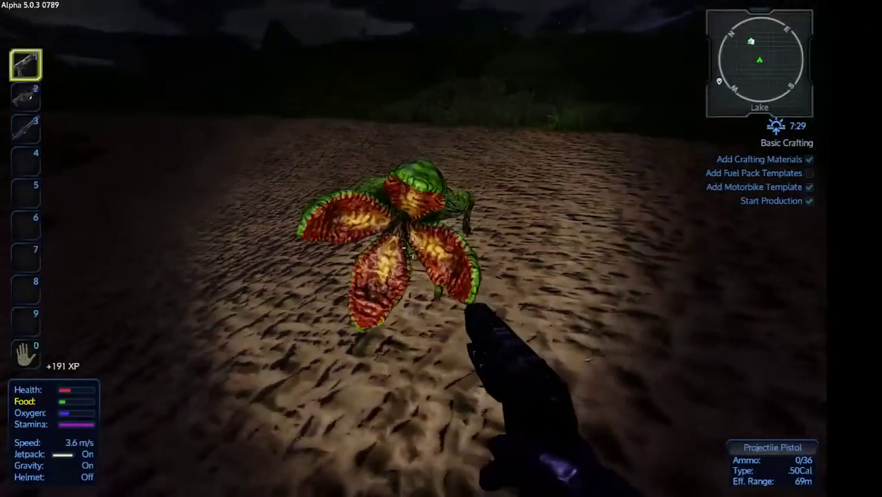
pyautogui.press('w')
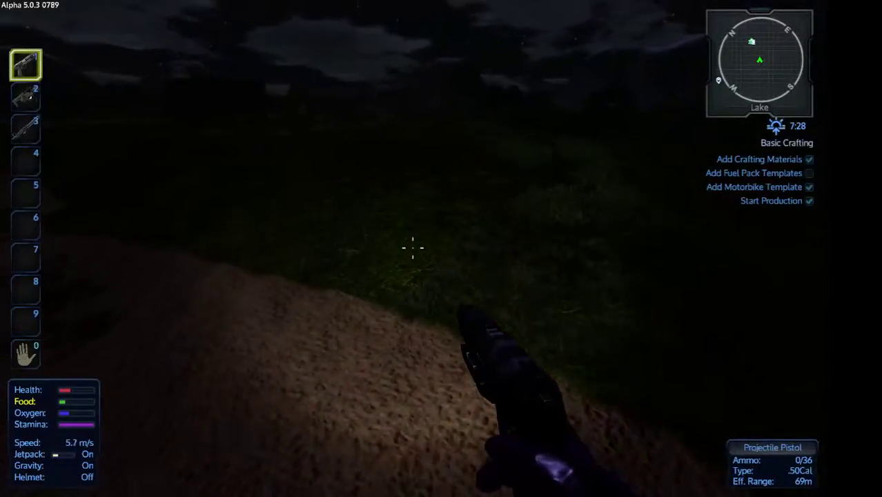
pyautogui.press('r')
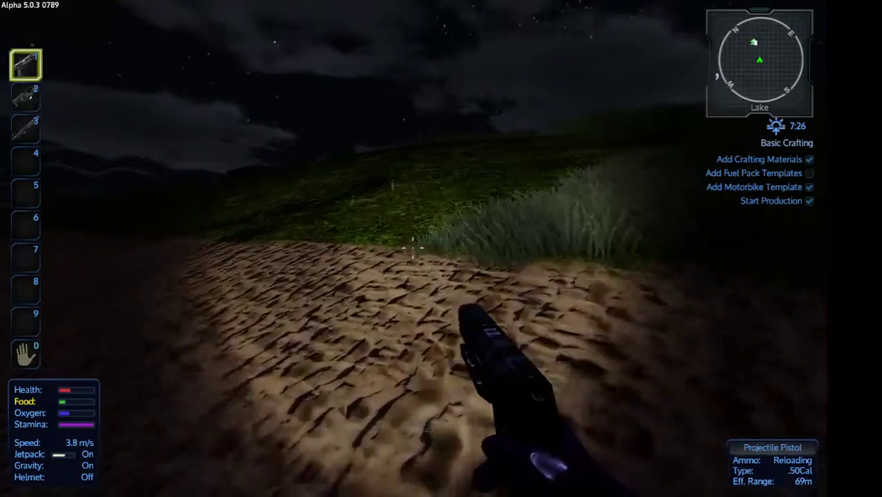
# Shoot the remaining plant monsters dead and close the dead monster's loot window
pyautogui.press('w')
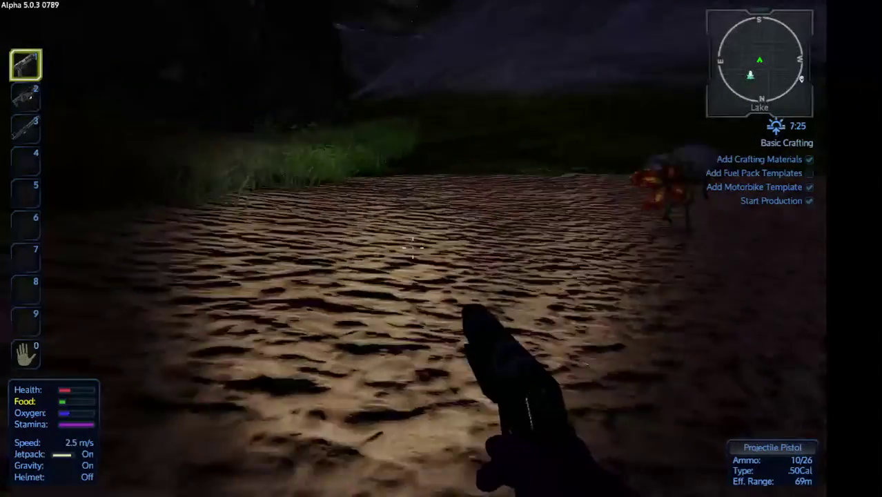
pyautogui.press('w')
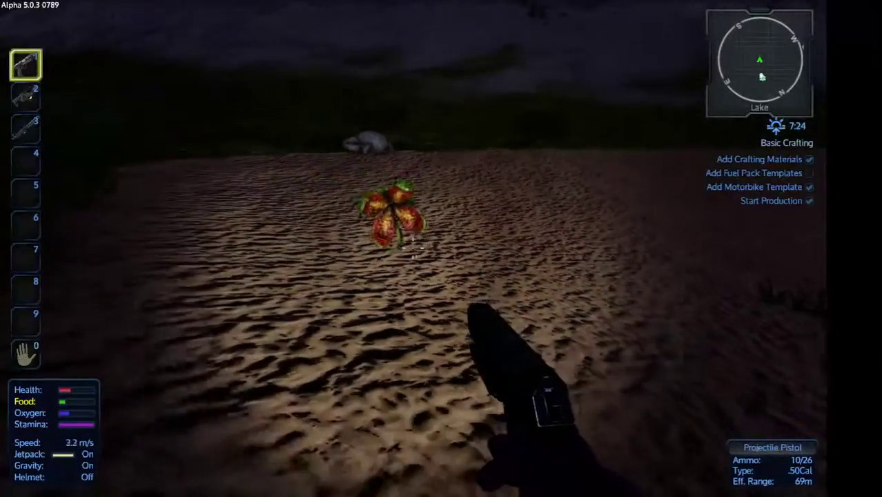
pyautogui.click(441, 248)
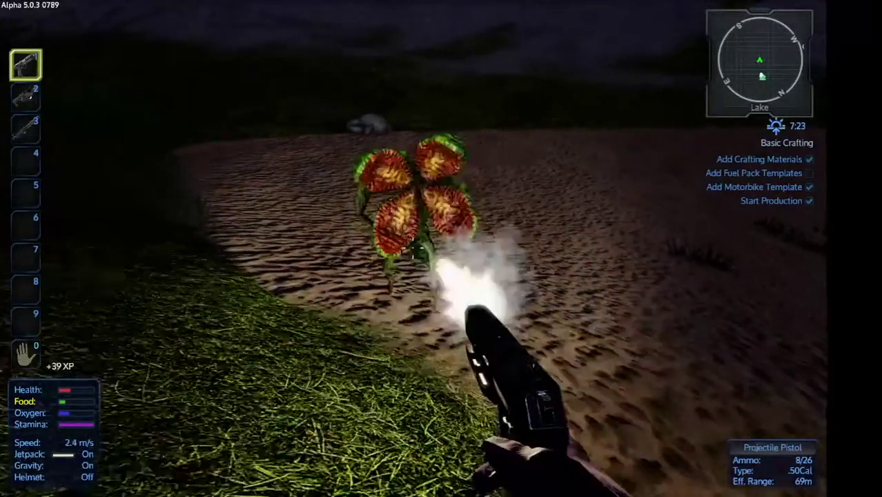
pyautogui.click(441, 248)
pyautogui.click(441, 249)
pyautogui.click(412, 249)
pyautogui.click(413, 248)
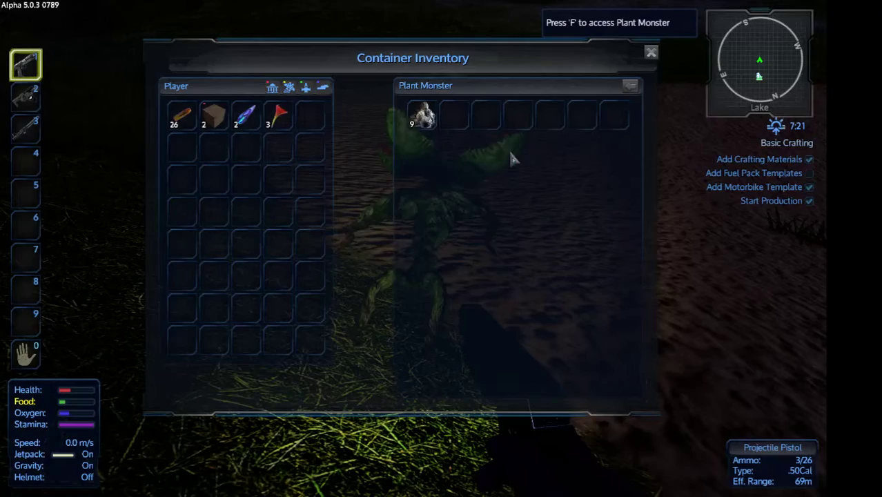
pyautogui.click(630, 88)
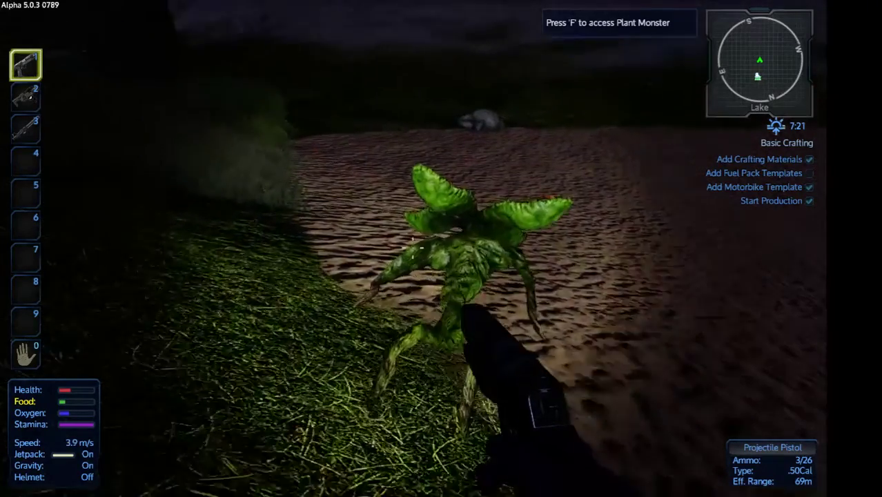
# Reload the pistol and fell the first two forest trees with the chainsaw for wood logs
pyautogui.press('r')
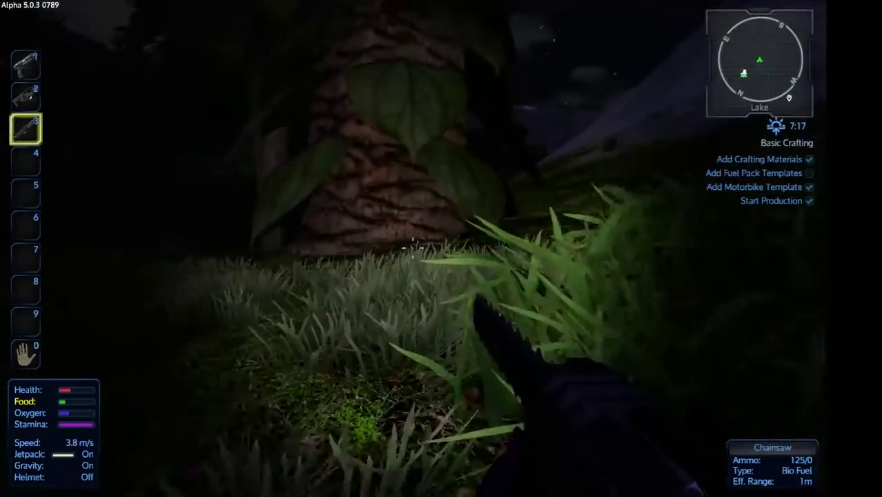
pyautogui.press('w')
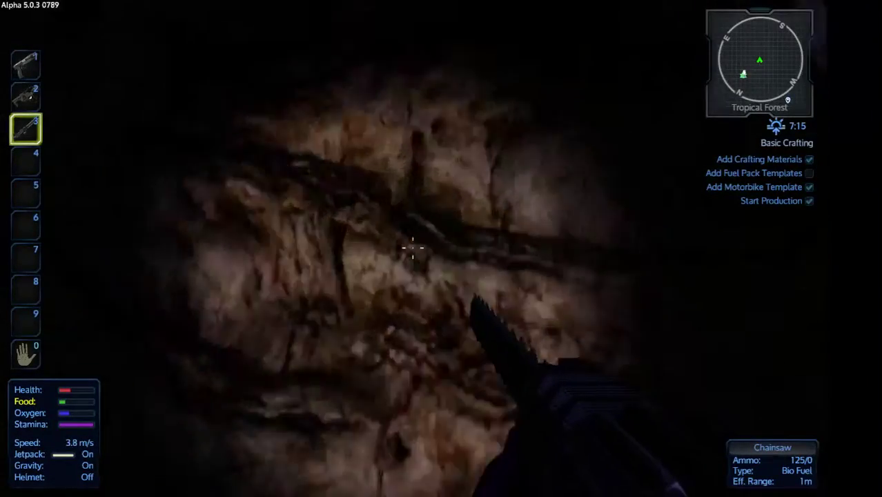
pyautogui.click(412, 247)
pyautogui.click(413, 248)
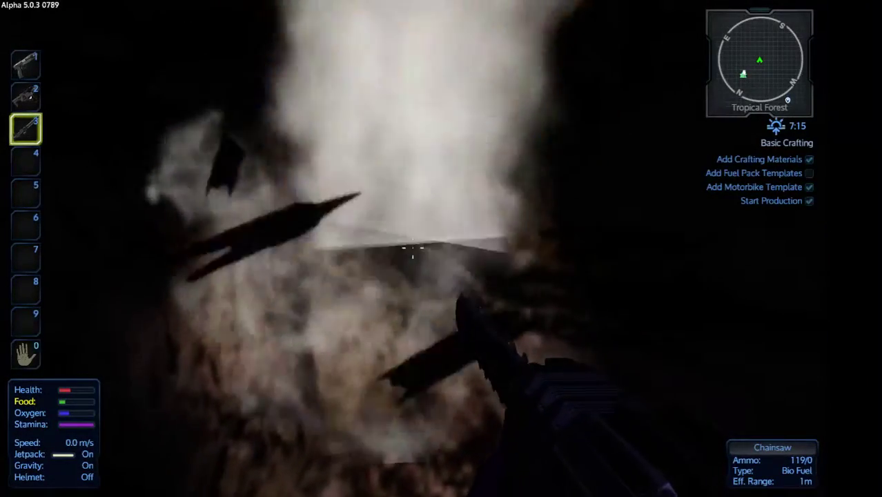
pyautogui.click(413, 248)
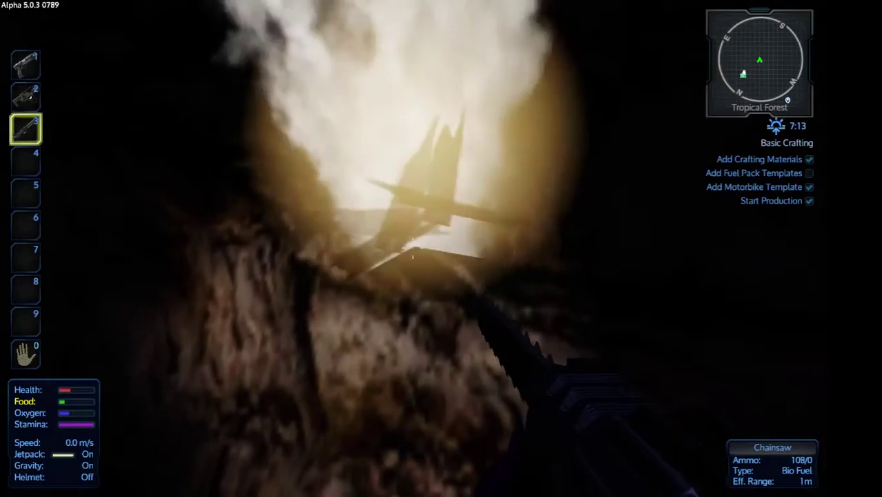
pyautogui.click(412, 248)
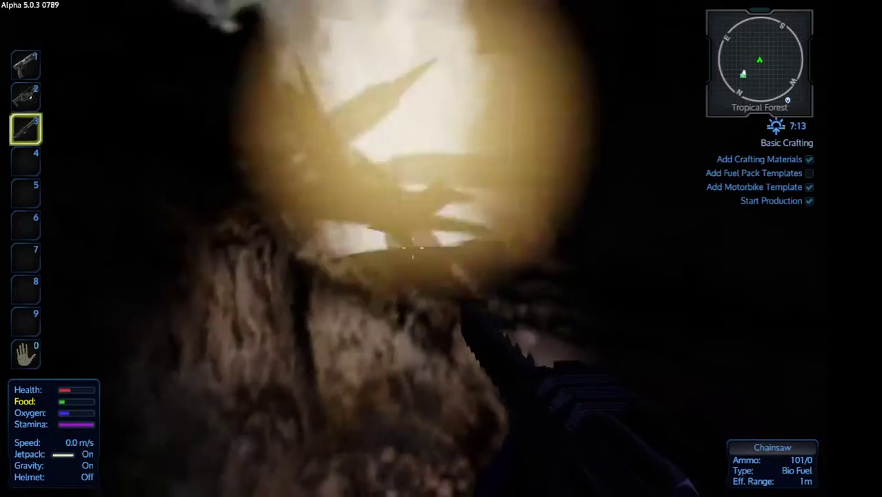
pyautogui.click(412, 248)
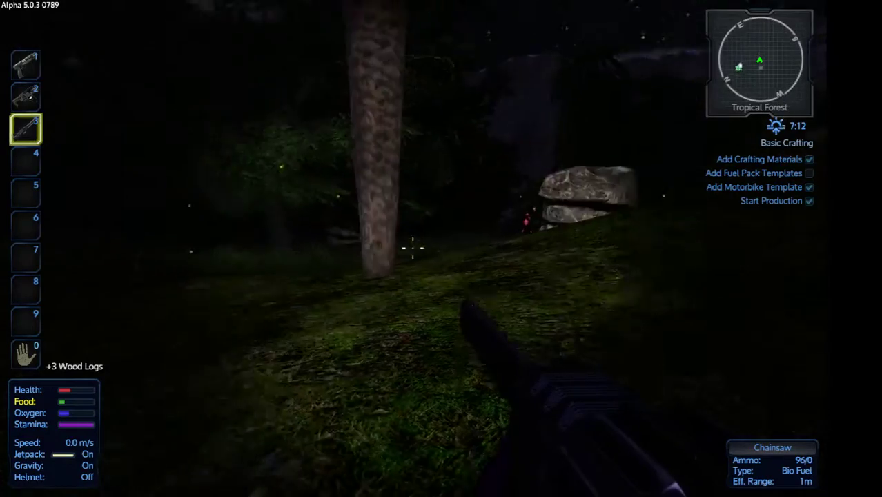
pyautogui.press('w')
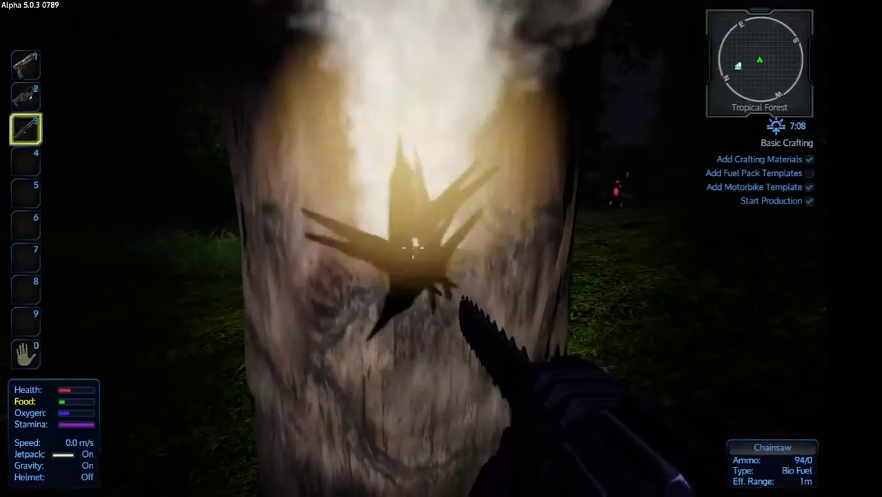
pyautogui.click(413, 248)
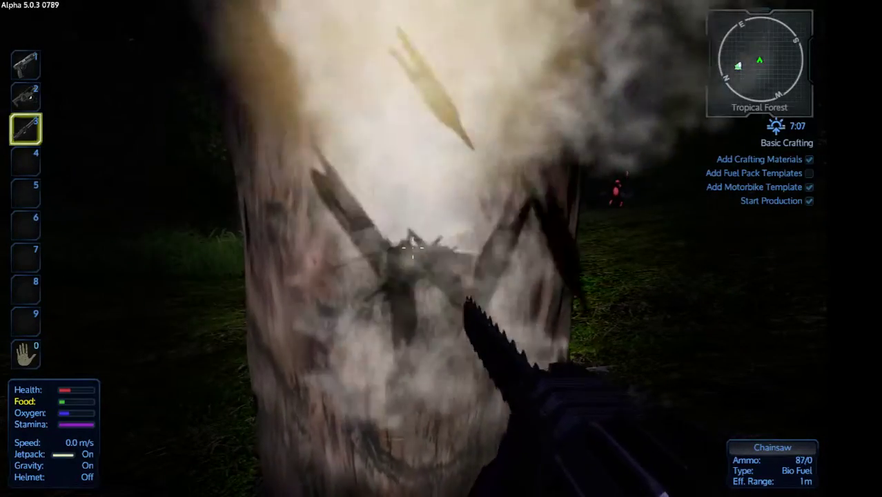
pyautogui.click(413, 247)
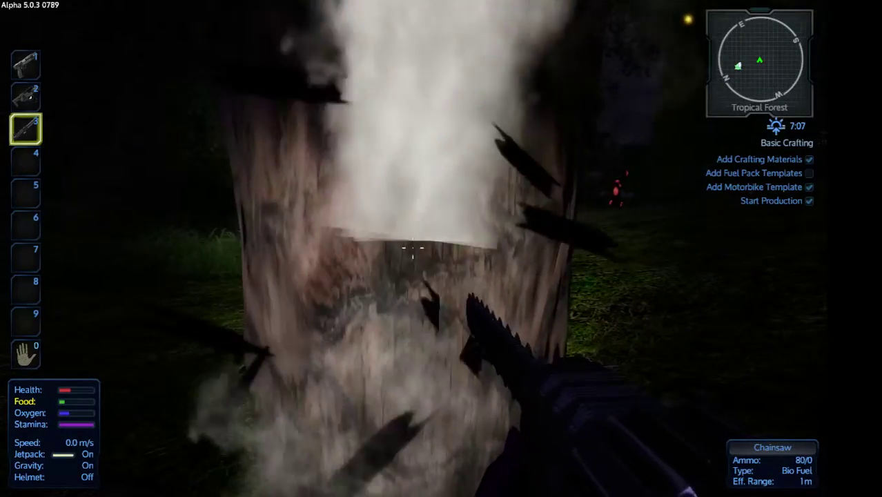
pyautogui.click(413, 248)
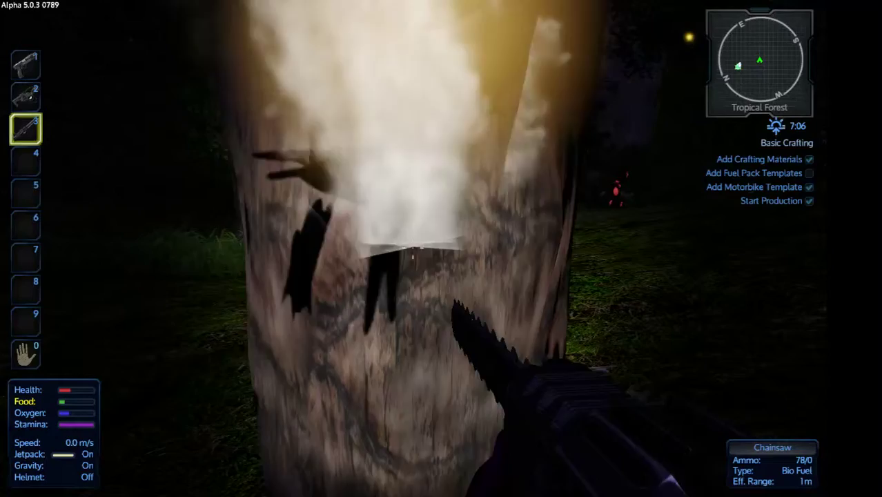
pyautogui.click(413, 247)
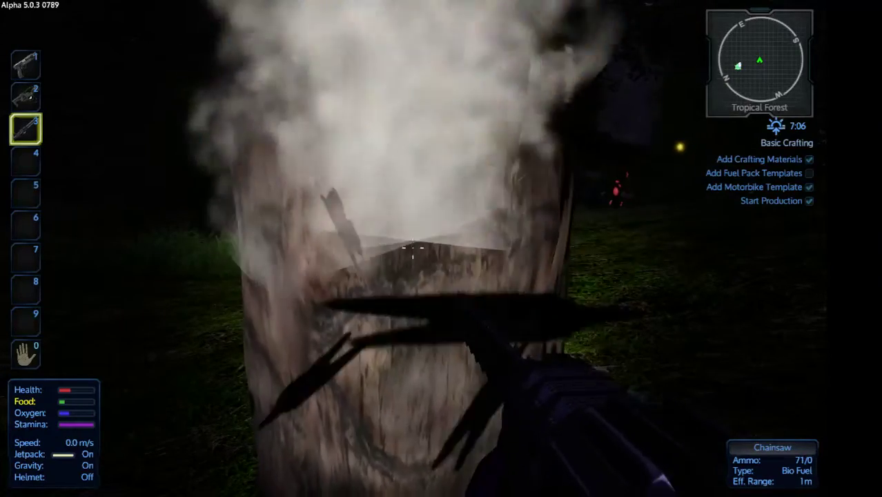
pyautogui.click(413, 248)
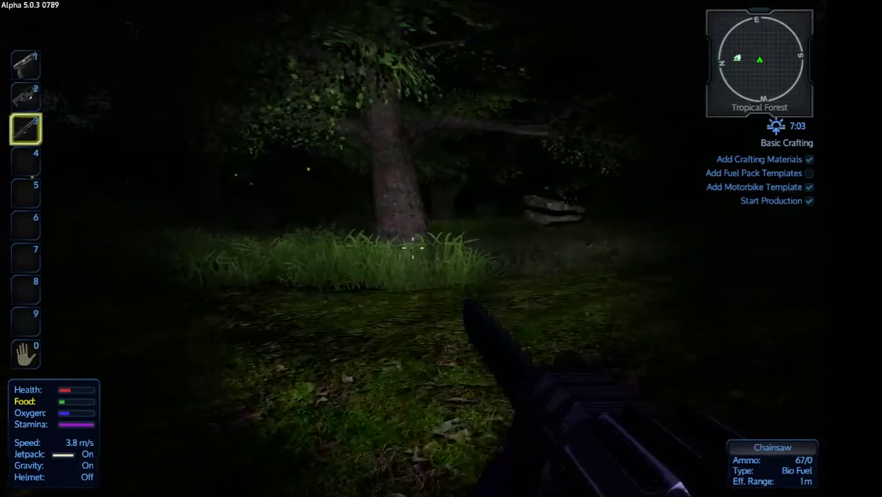
# Chainsaw down two more tropical trees to collect additional wood logs
pyautogui.press('w')
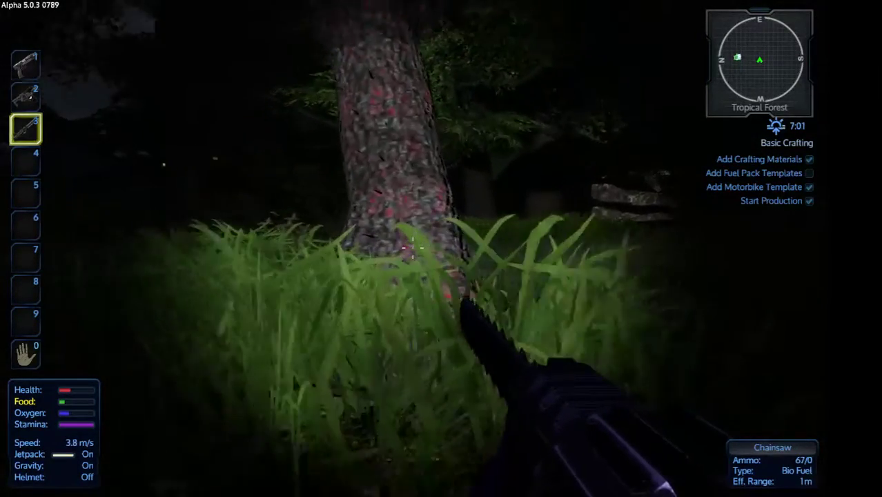
pyautogui.click(413, 248)
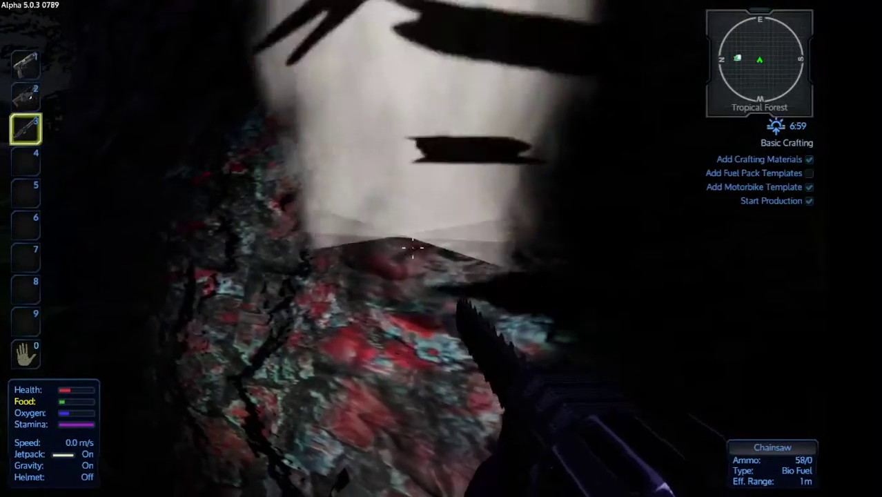
pyautogui.click(413, 248)
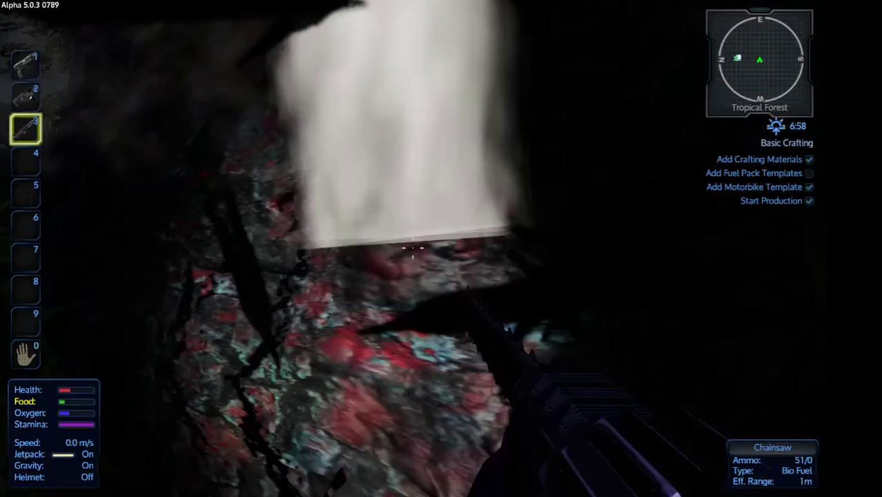
pyautogui.click(413, 248)
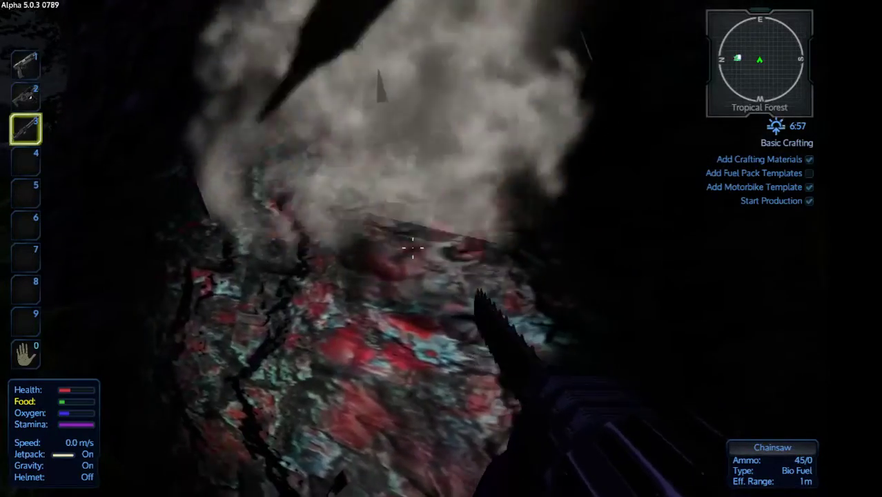
pyautogui.click(413, 248)
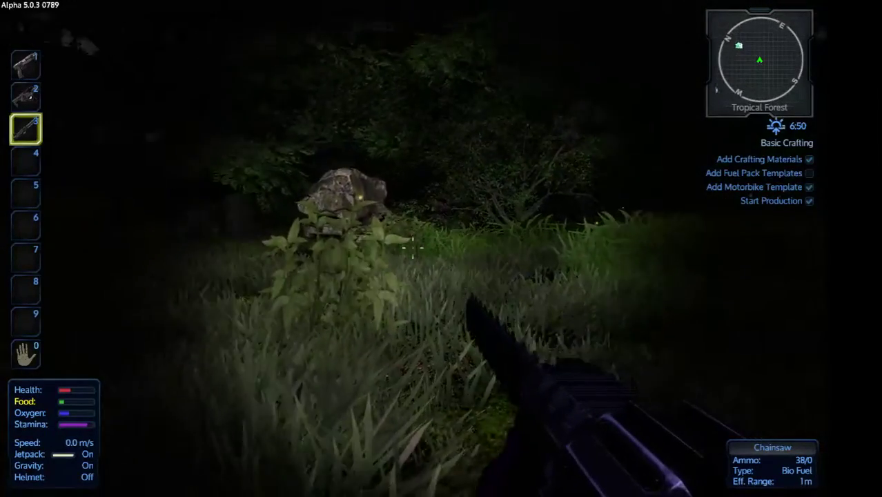
pyautogui.press('w')
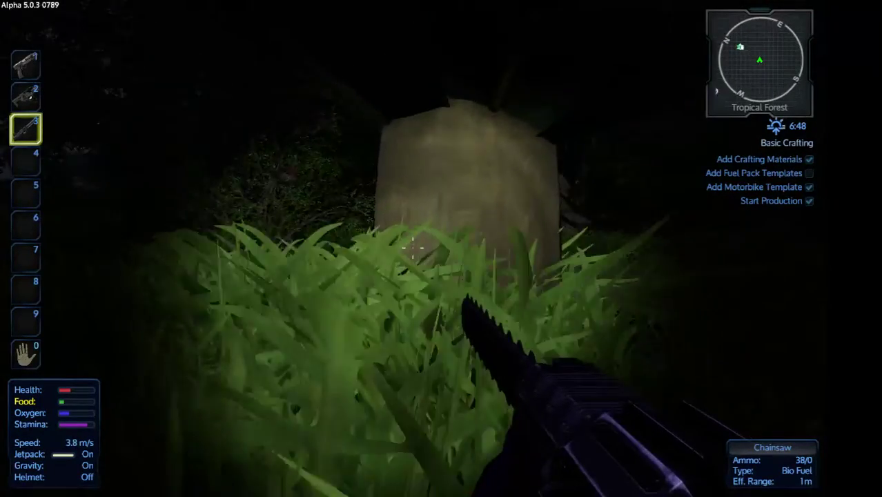
pyautogui.click(413, 246)
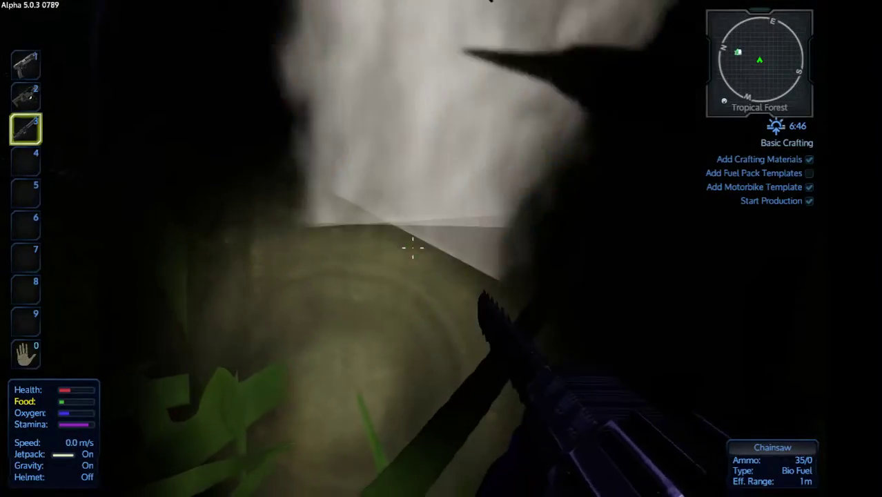
pyautogui.click(413, 246)
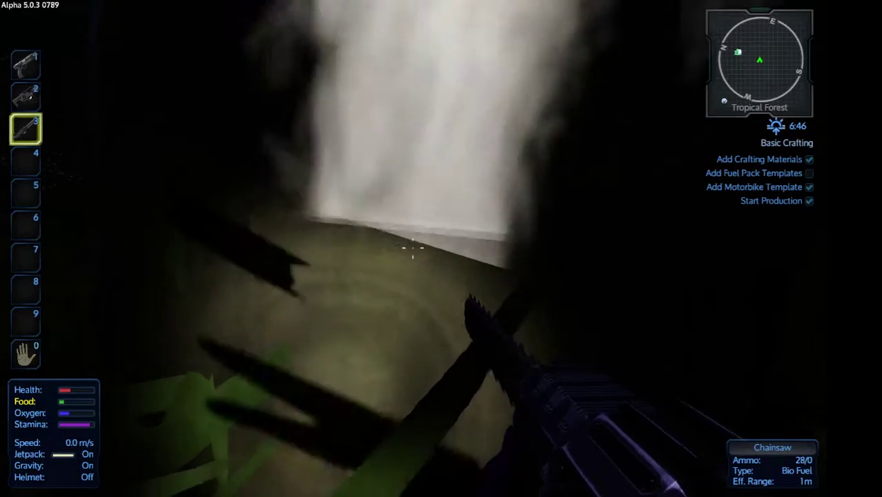
pyautogui.click(412, 246)
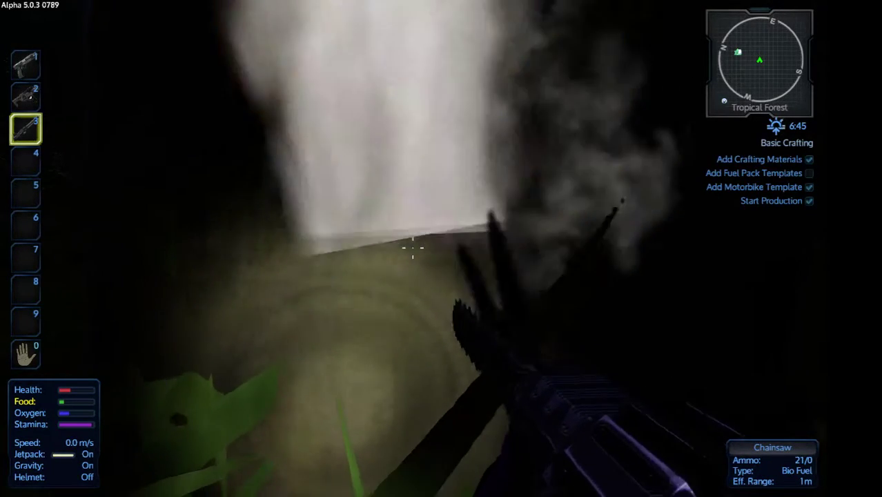
pyautogui.click(413, 247)
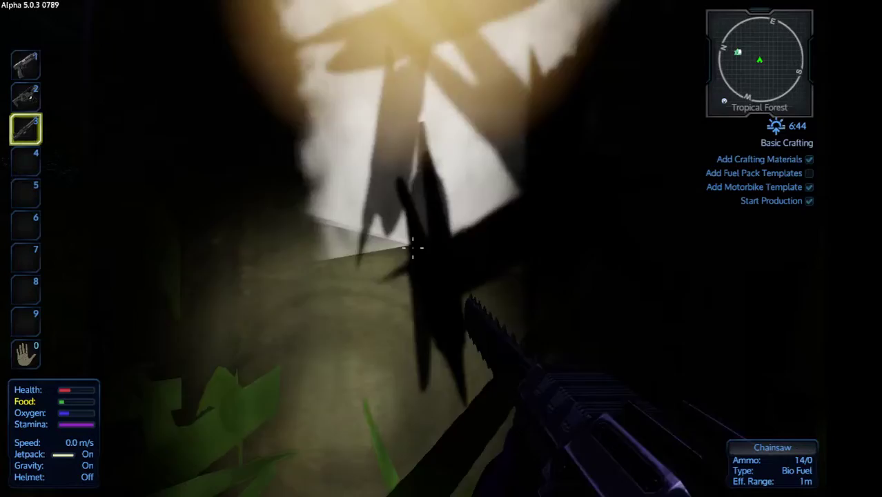
pyautogui.click(413, 246)
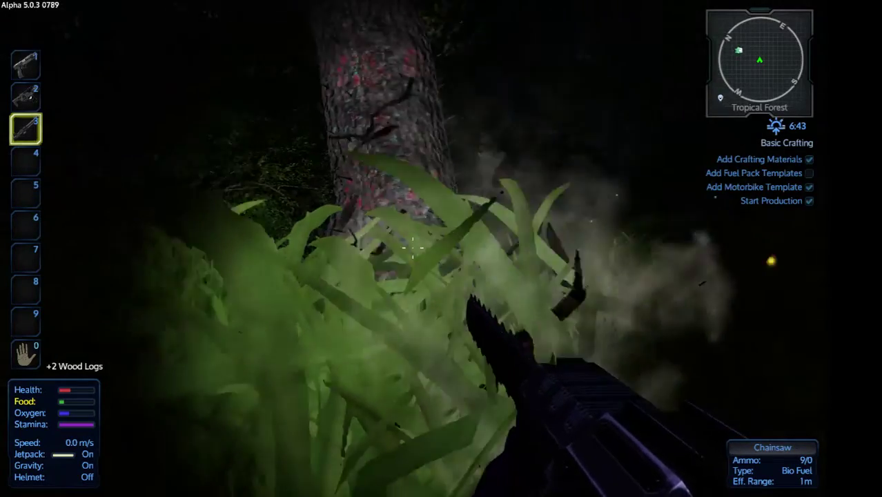
pyautogui.press('w')
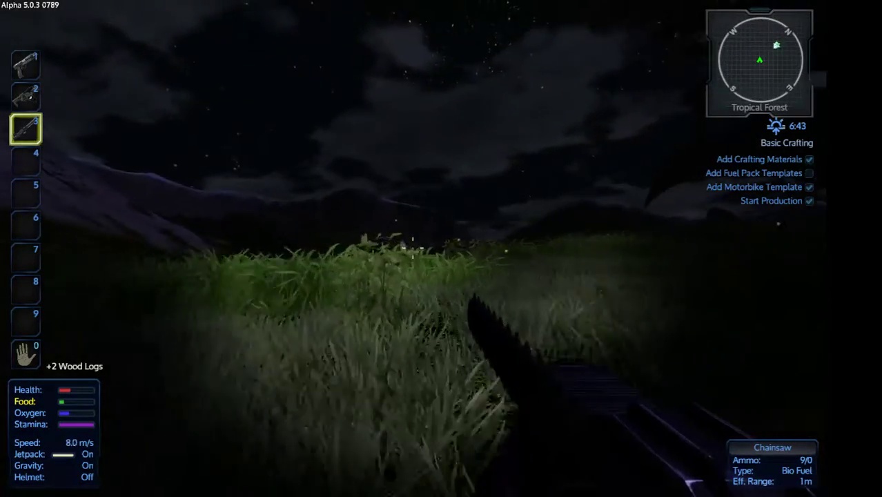
# Run back across the grassland to the base's blue crafting machines
pyautogui.press('w')
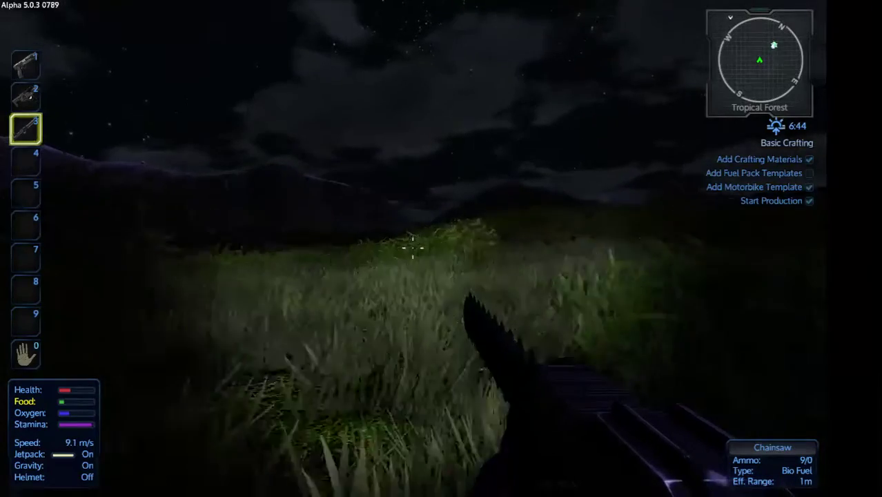
pyautogui.press('w')
pyautogui.press('w')
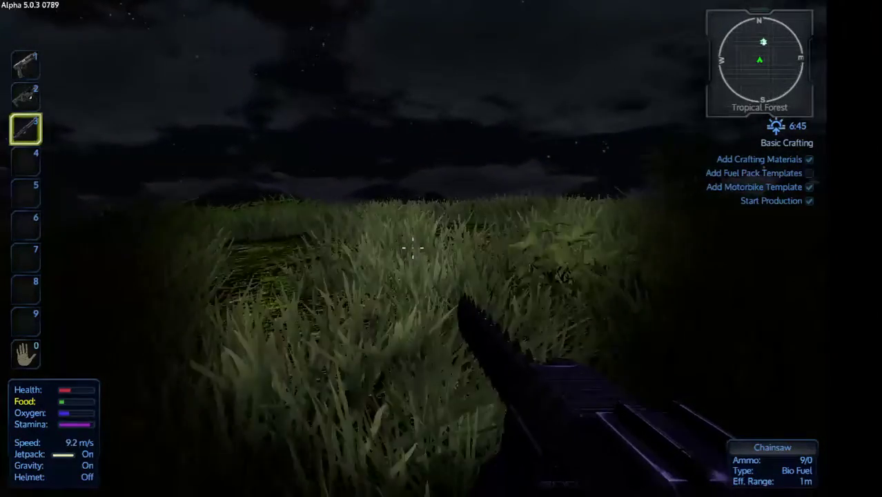
pyautogui.press('w')
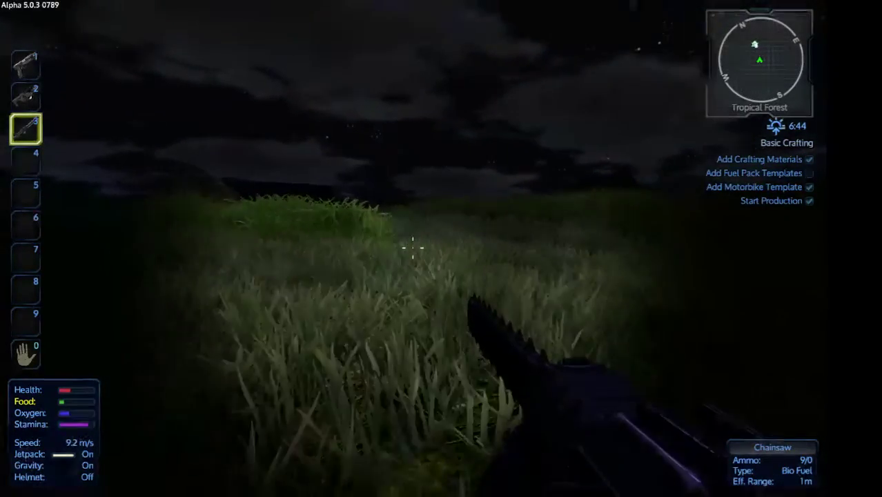
pyautogui.press('w')
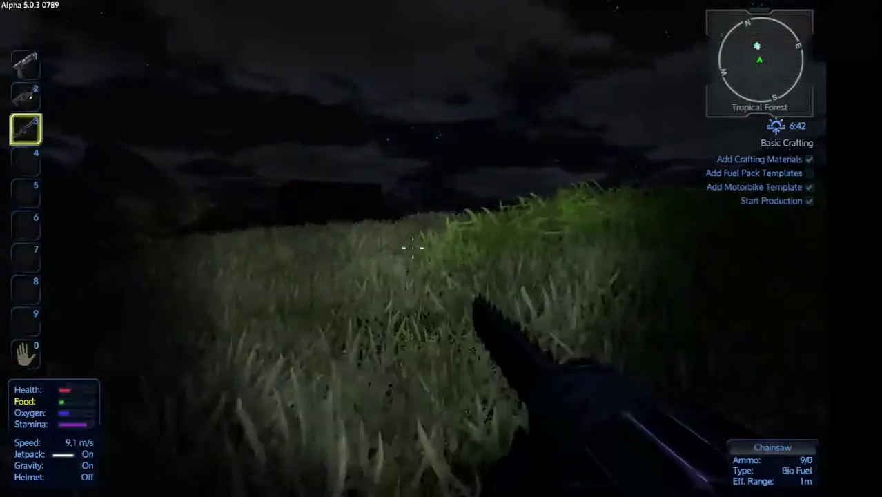
pyautogui.press('w')
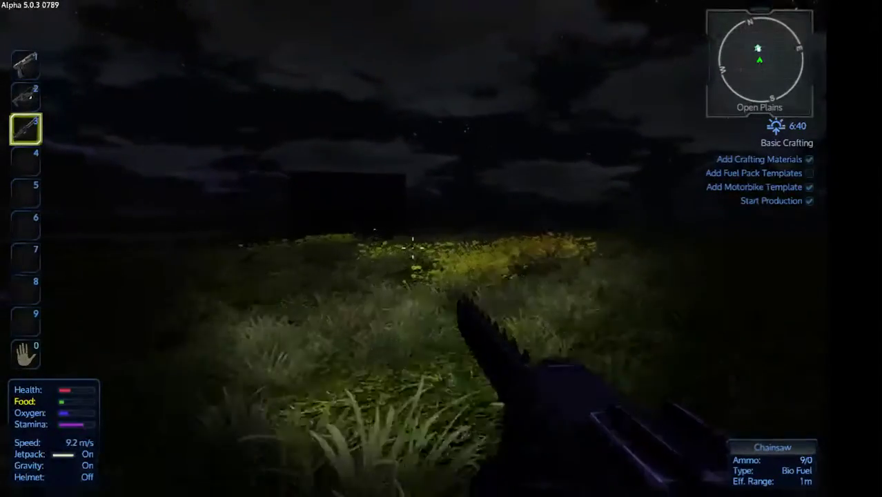
pyautogui.press('w')
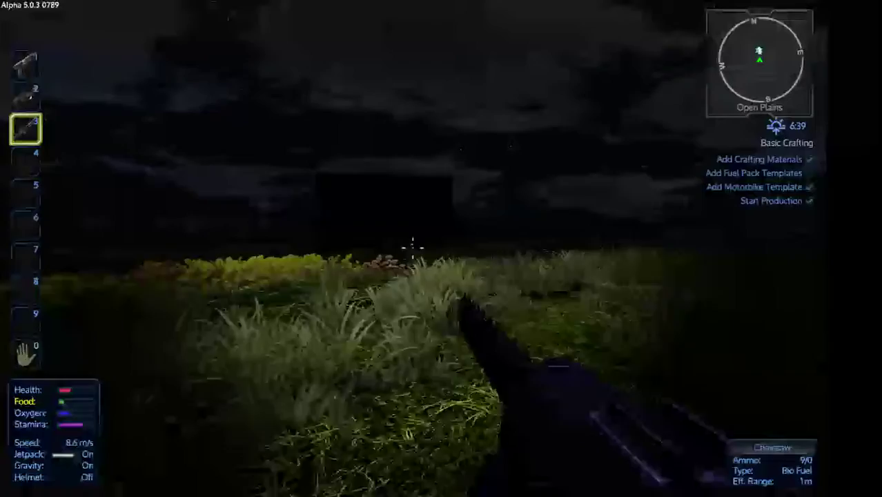
pyautogui.press('w')
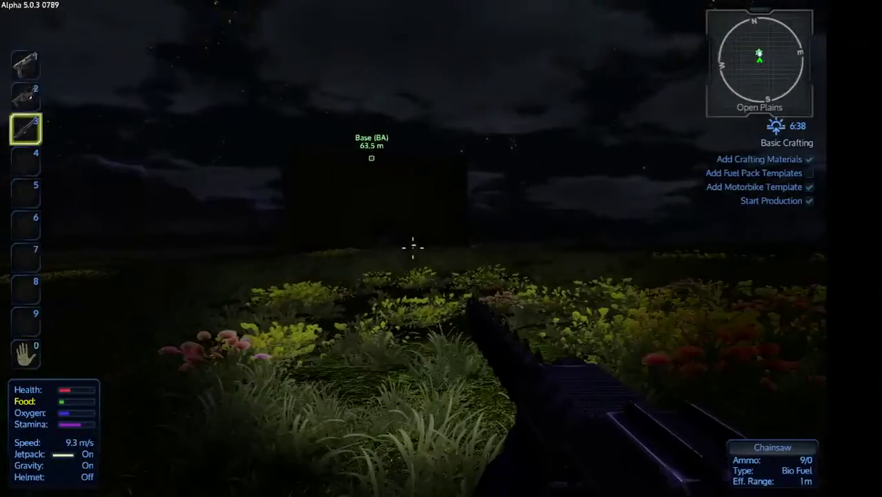
pyautogui.press('w')
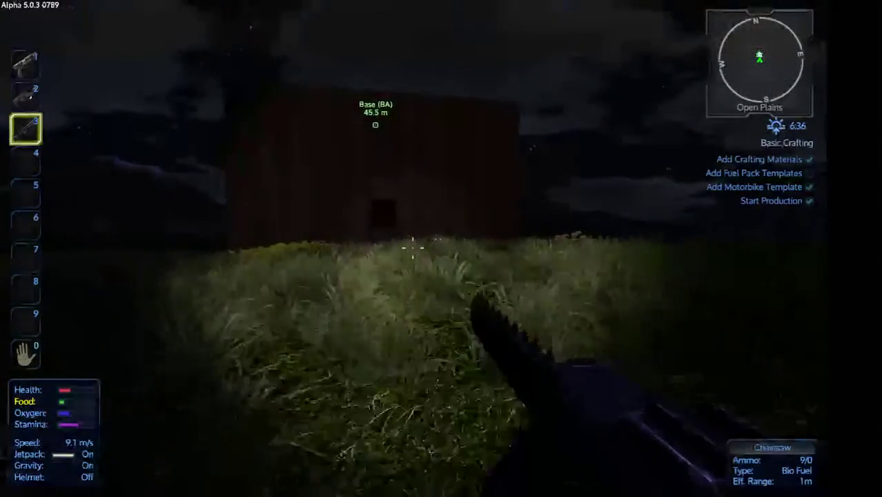
pyautogui.press('w')
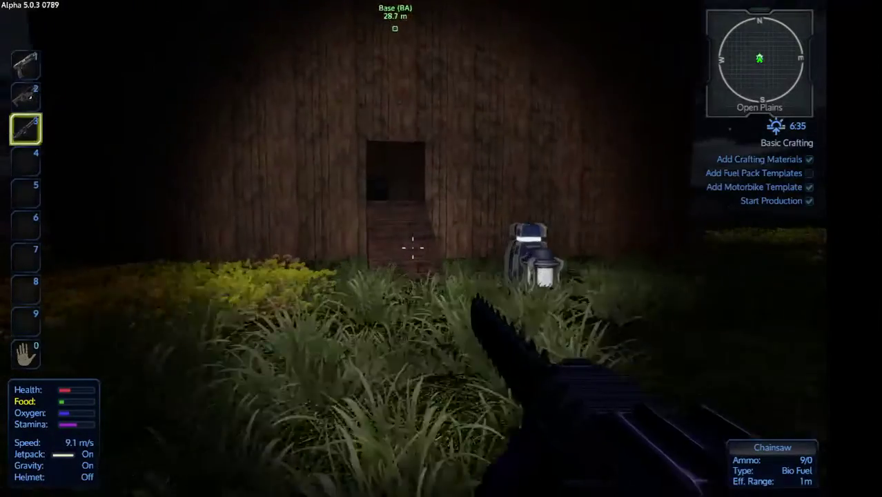
pyautogui.press('w')
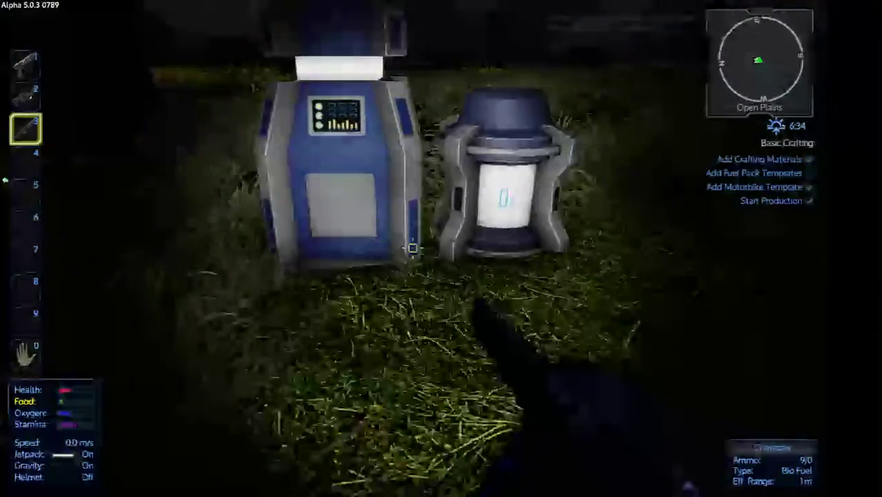
# Eat the Alien Honey from the inventory and open the Survival Constructor
pyautogui.press('Tab')
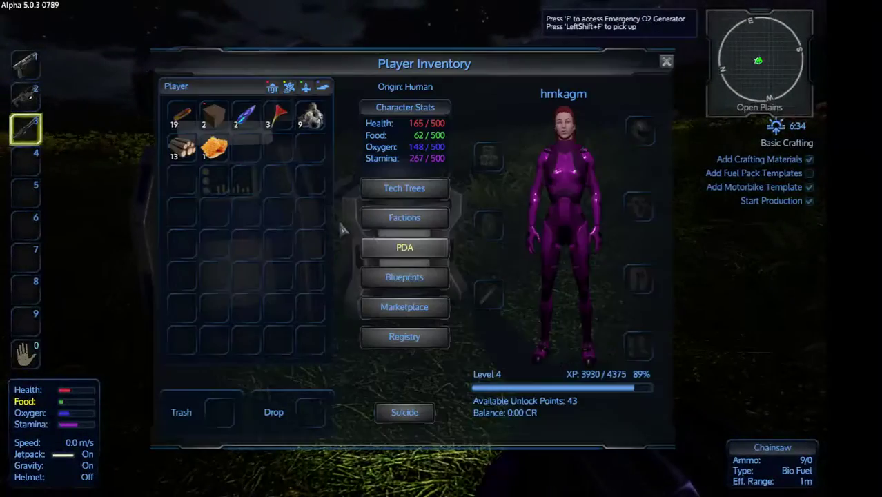
pyautogui.keyDown('shift'); pyautogui.rightClick(214, 156); pyautogui.keyUp('shift')
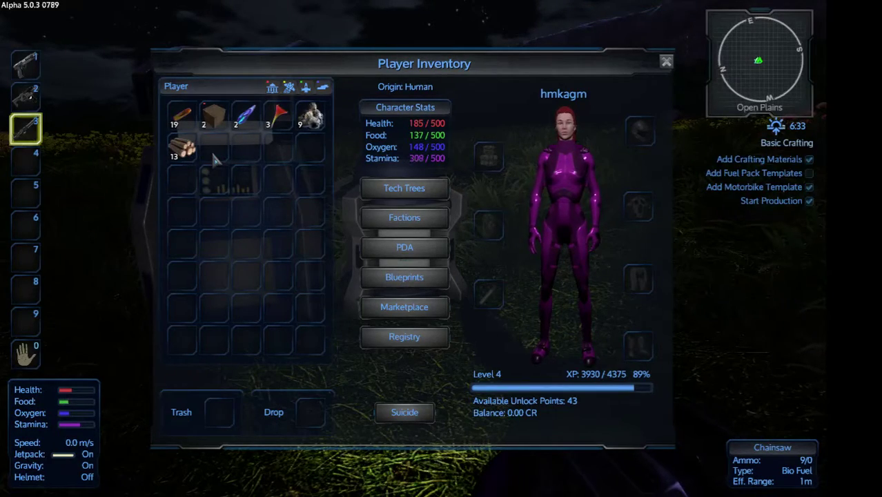
pyautogui.press('Tab')
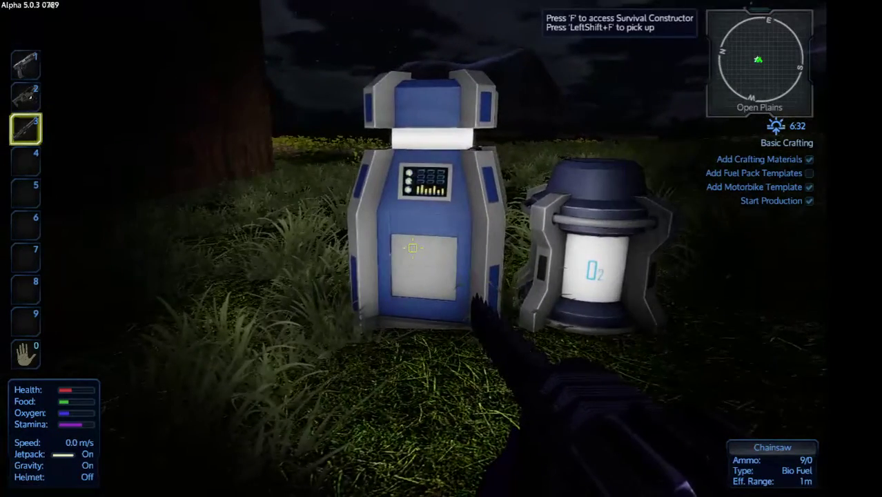
pyautogui.press('f')
# Load the wood logs into the constructor and queue a batch of Wood Planks
pyautogui.keyDown('shift'); pyautogui.click(185, 155); pyautogui.keyUp('shift')
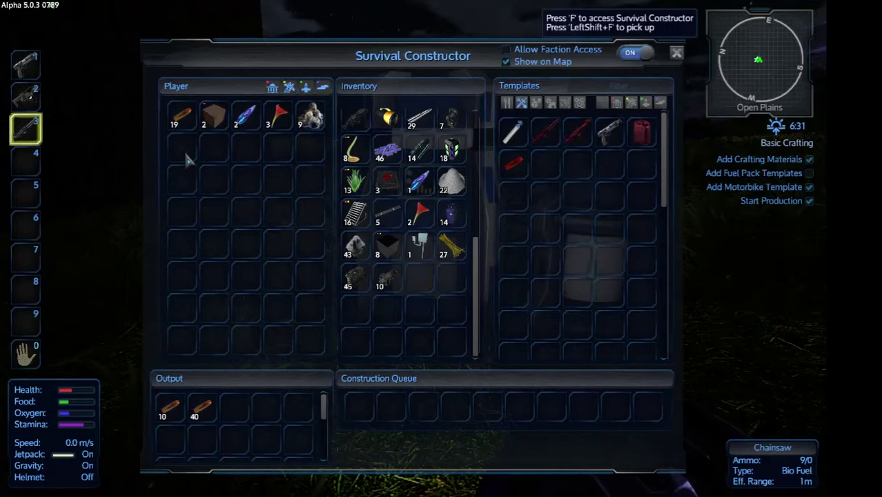
pyautogui.click(550, 102)
pyautogui.doubleClick(583, 176)
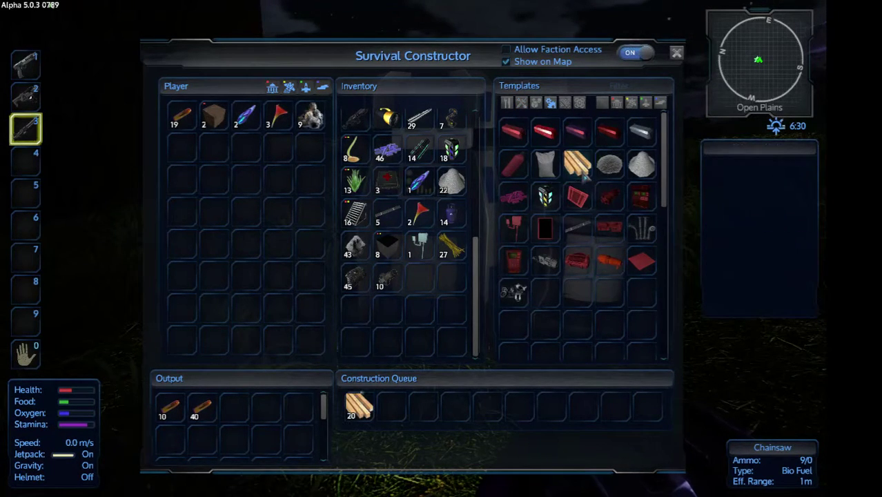
pyautogui.click(583, 176)
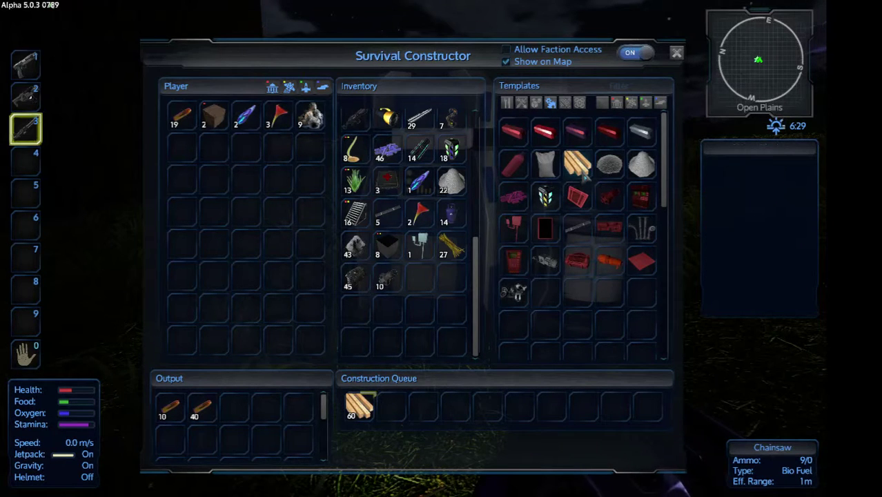
# Queue Wood Blocks from the building block templates and collect the finished .50Cal ammo
pyautogui.click(519, 104)
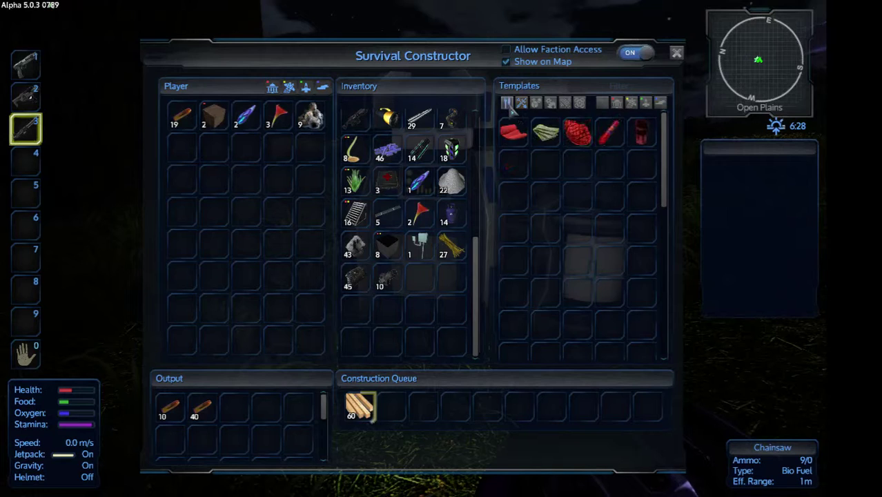
pyautogui.click(566, 105)
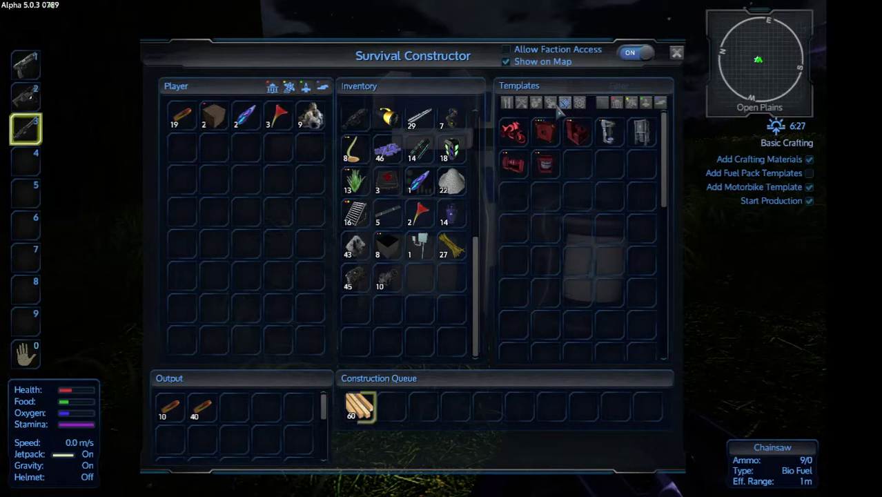
pyautogui.click(551, 103)
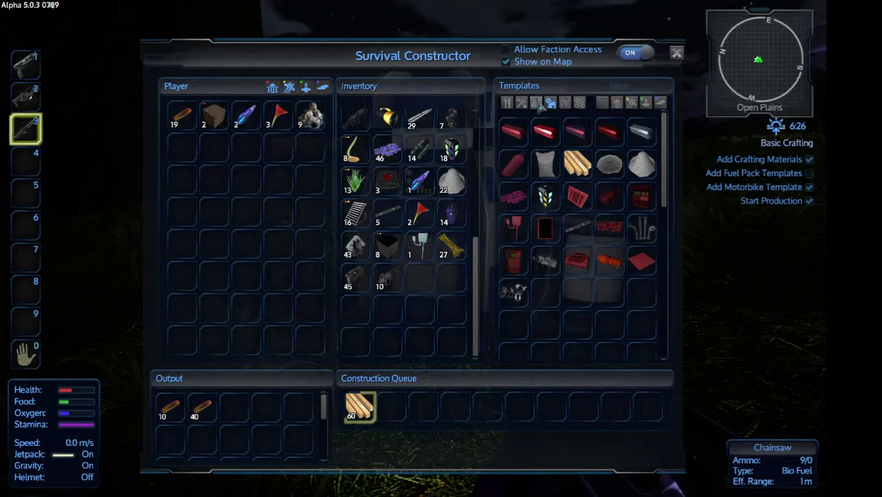
pyautogui.click(536, 103)
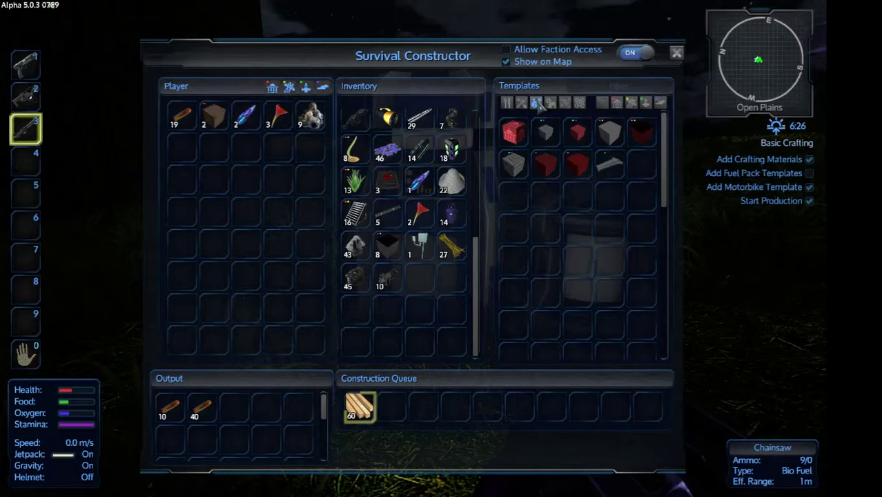
pyautogui.click(576, 165)
pyautogui.click(579, 171)
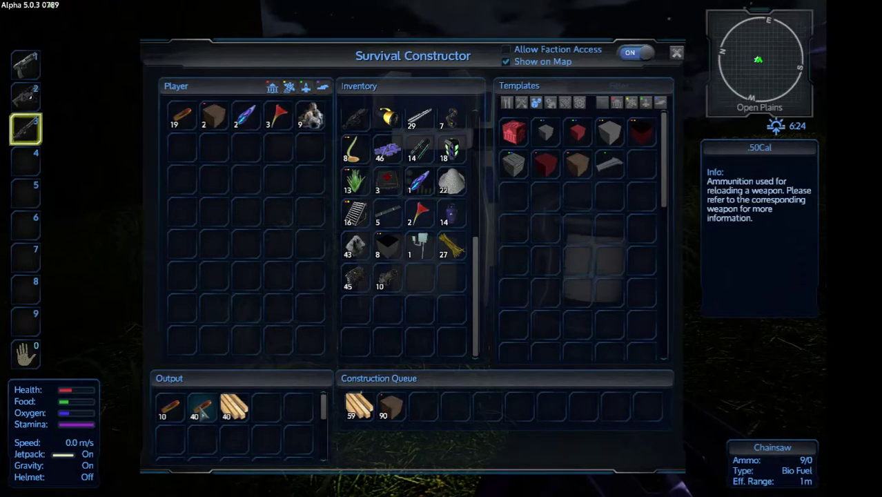
pyautogui.click(201, 408)
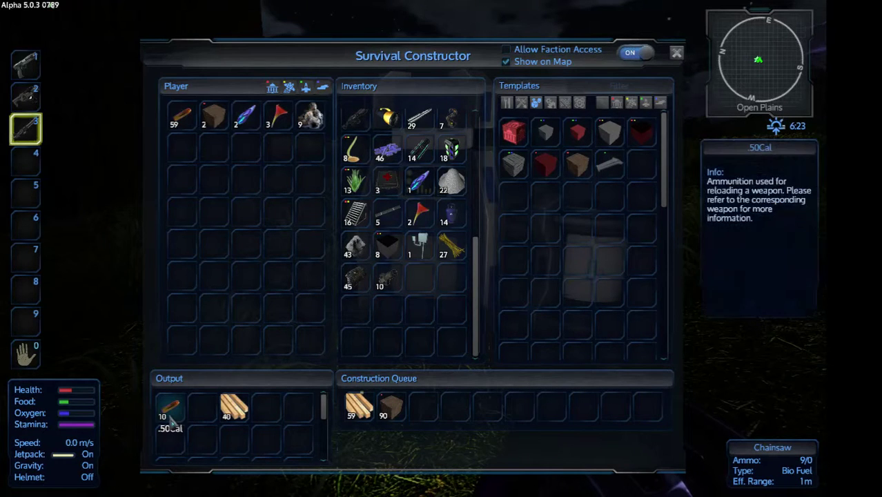
pyautogui.click(171, 410)
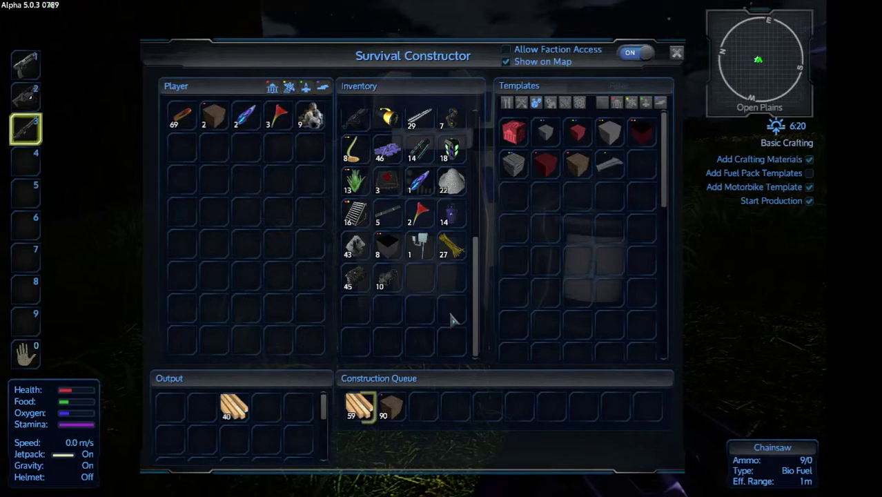
pyautogui.scroll(2, 421, 355)
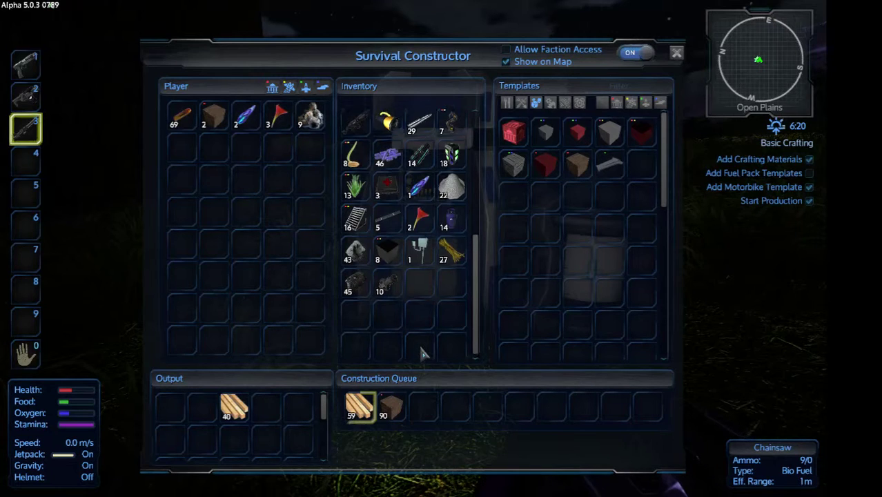
pyautogui.scroll(3, 421, 353)
pyautogui.scroll(3, 423, 350)
pyautogui.scroll(1, 422, 350)
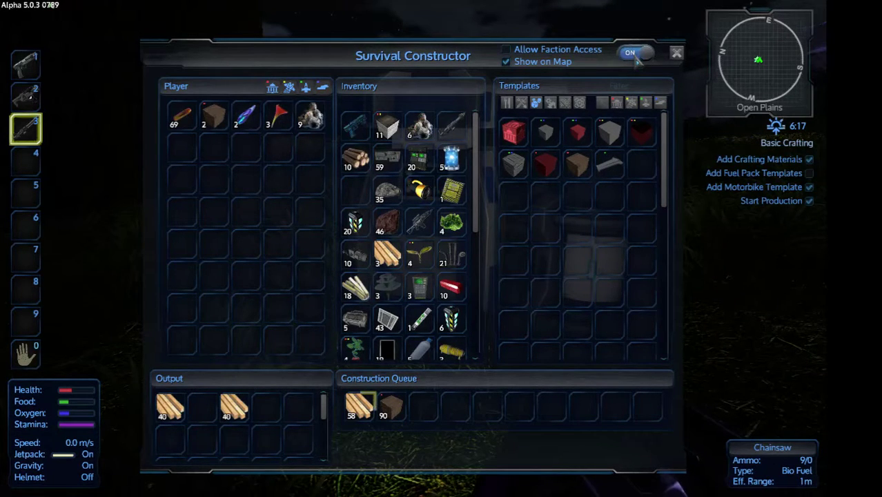
# Cancel the leftover Wood Planks order, then move the eight wood blocks to hotbar slot 4
pyautogui.click(635, 55)
pyautogui.moveTo(359, 406)
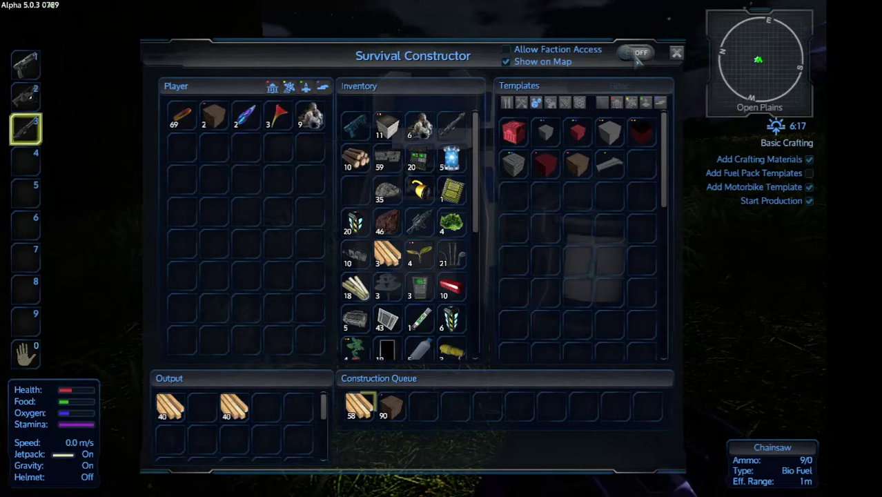
pyautogui.click(360, 412)
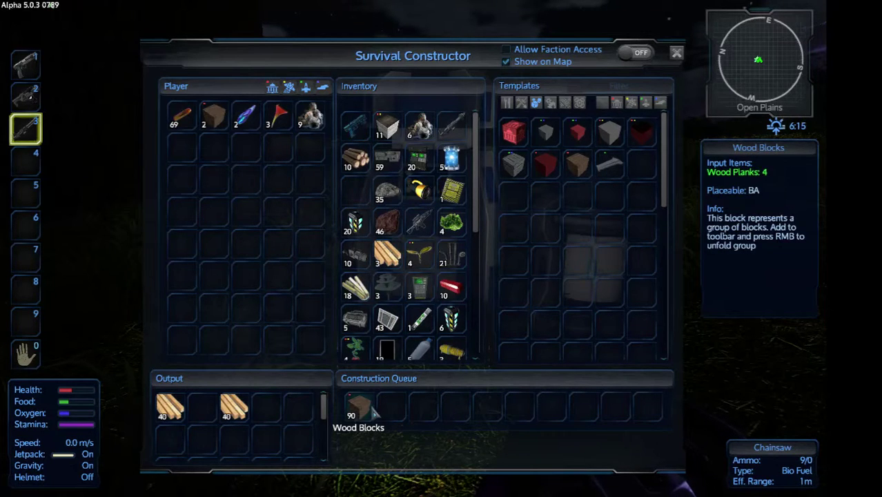
pyautogui.click(646, 58)
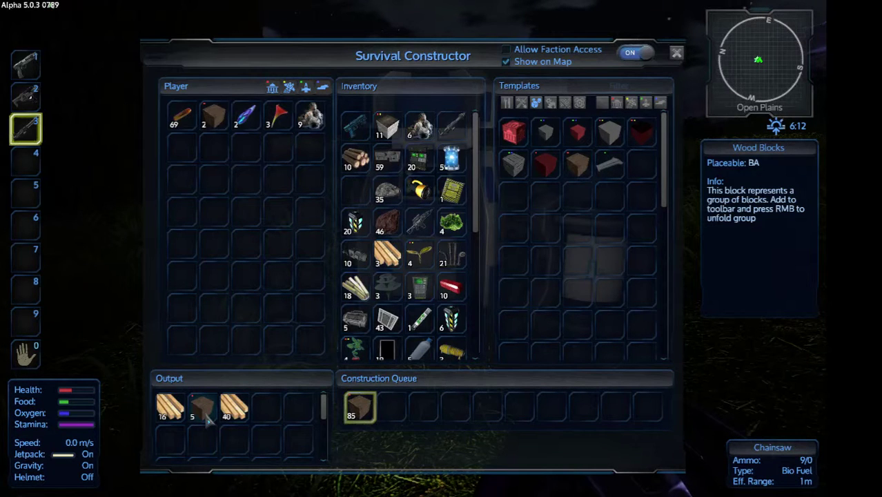
pyautogui.keyDown('shift'); pyautogui.click(203, 414); pyautogui.keyUp('shift')
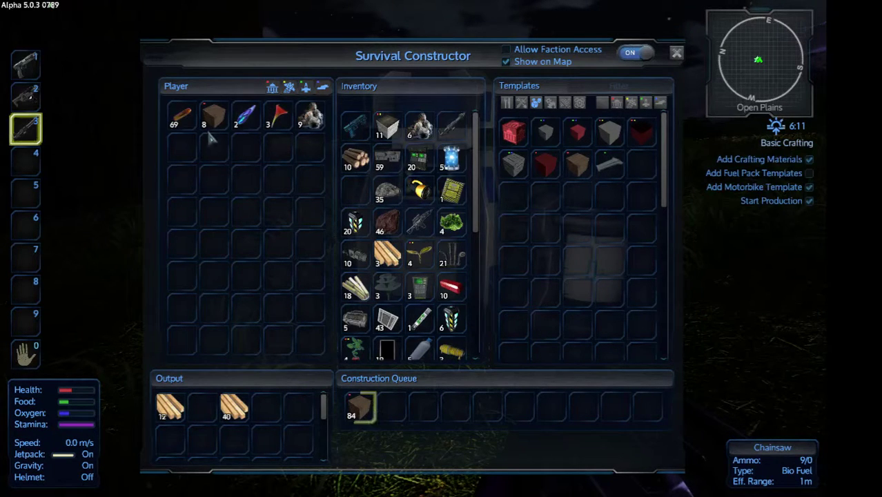
pyautogui.moveTo(210, 137); pyautogui.dragTo(25, 161)
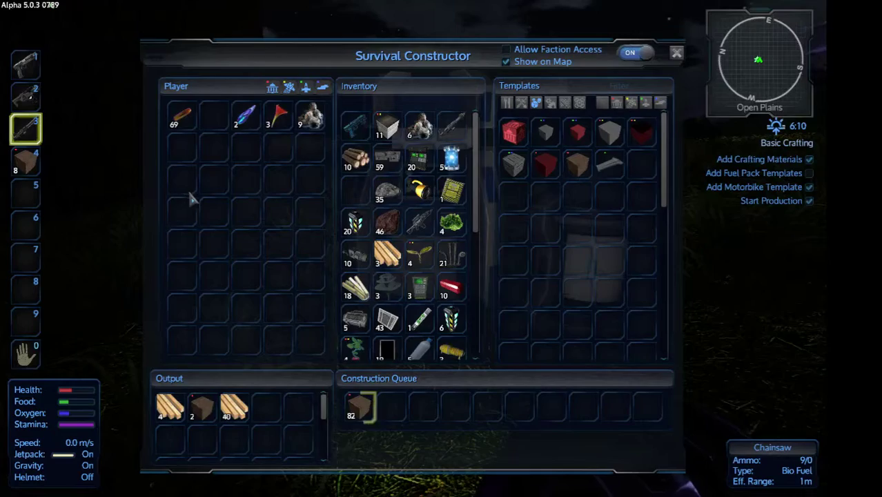
# Place the slot-4 wood blocks in a row across the wall gaps, then walk back to the constructor
pyautogui.press('Escape')
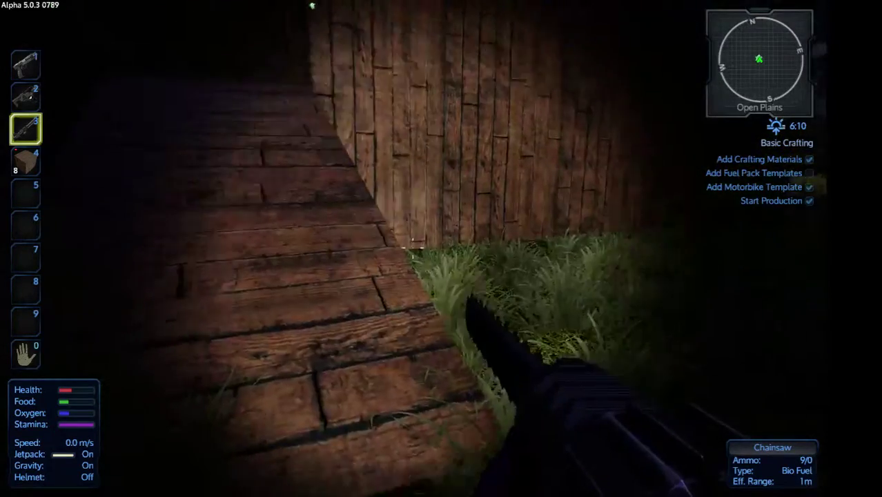
pyautogui.press('w')
pyautogui.press('4')
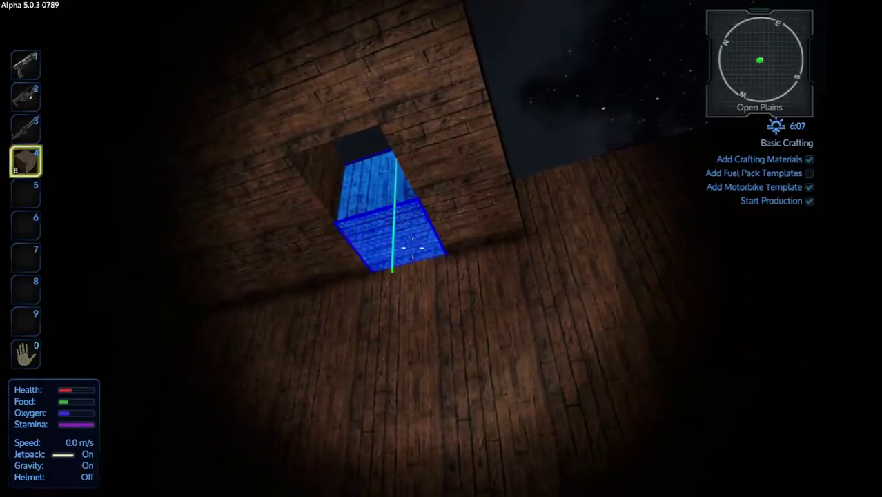
pyautogui.click(413, 247)
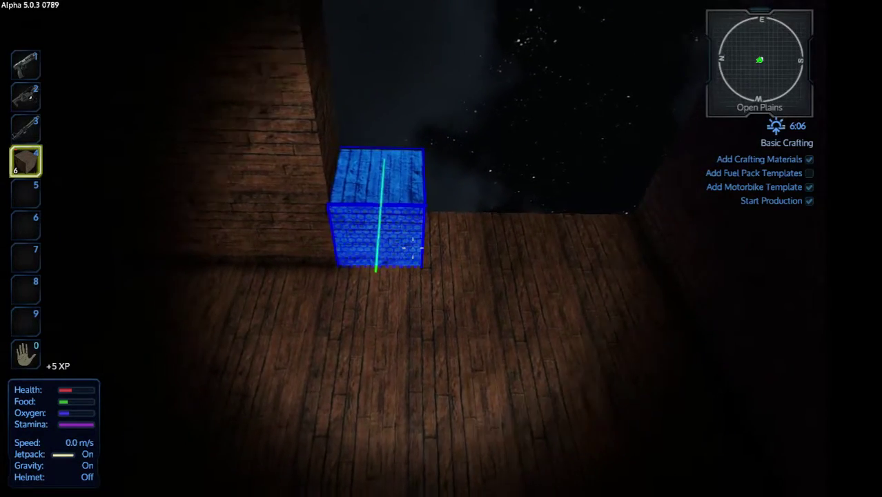
pyautogui.moveTo(413, 247); pyautogui.dragTo(413, 248)
pyautogui.press('w')
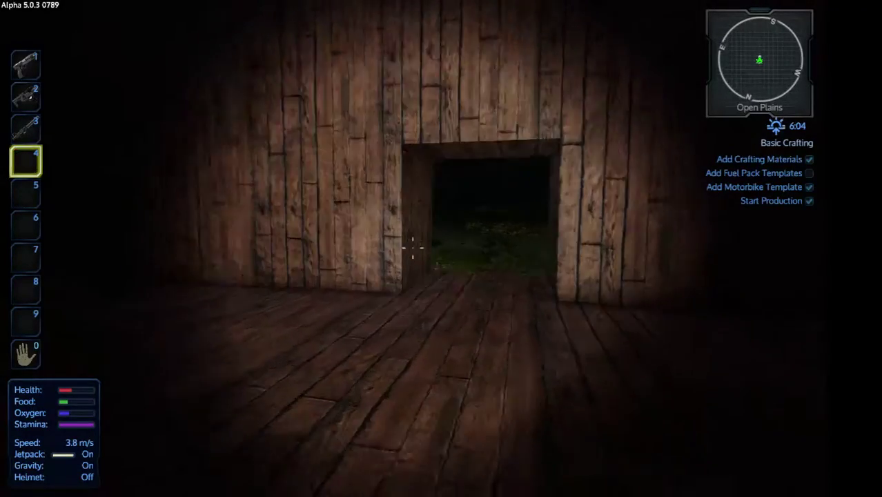
pyautogui.press('w')
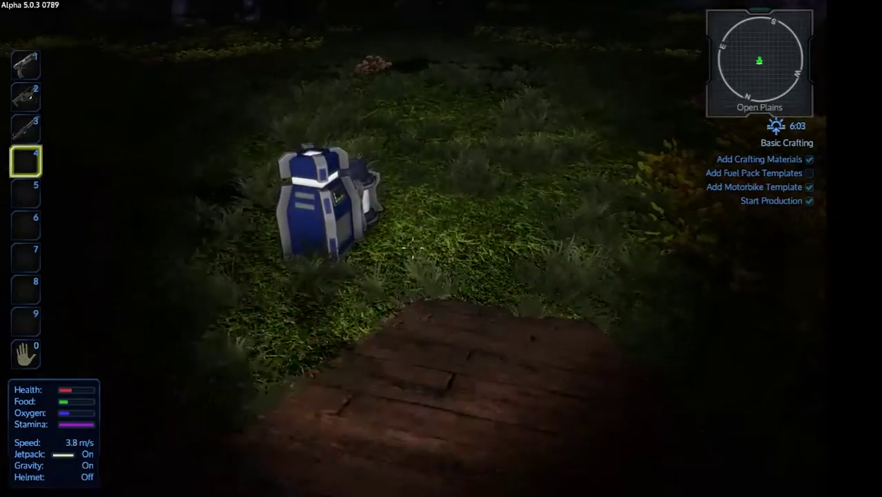
pyautogui.press('w')
# Collect the finished wood blocks and queue another batch of Wood Planks
pyautogui.press('f')
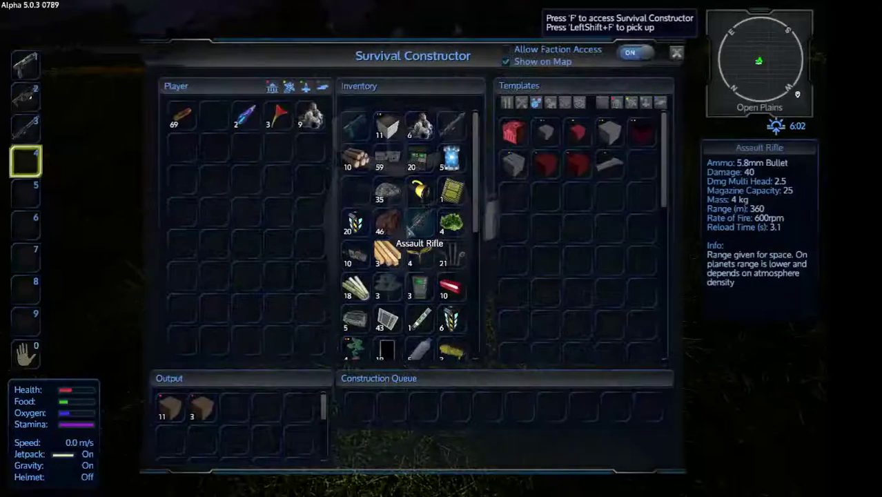
pyautogui.keyDown('shift'); pyautogui.click(172, 412); pyautogui.keyUp('shift')
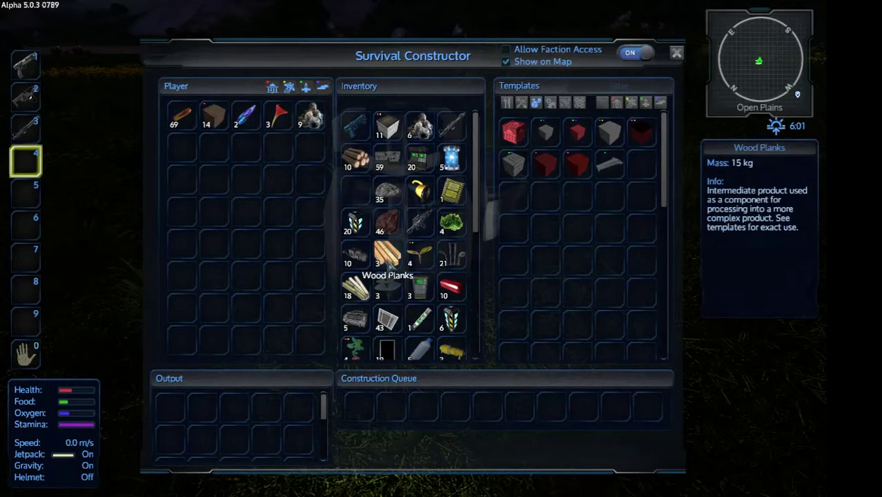
pyautogui.moveTo(389, 264); pyautogui.dragTo(355, 190)
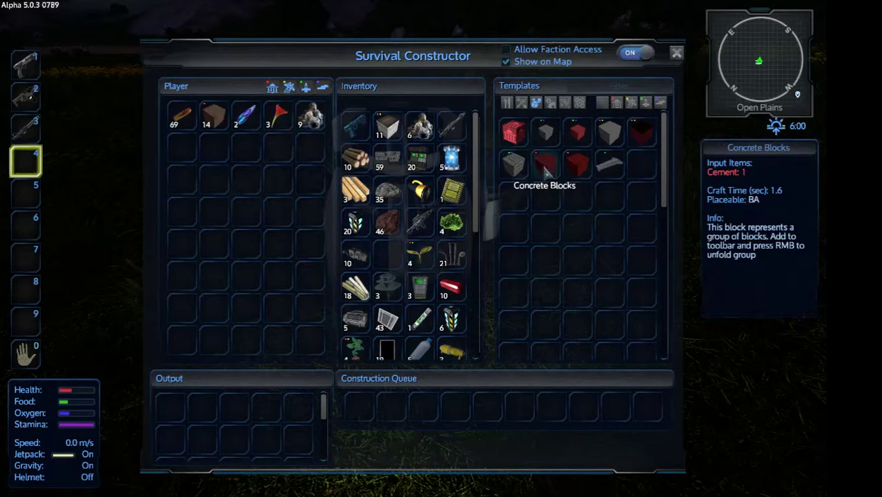
pyautogui.click(550, 104)
pyautogui.moveTo(576, 164)
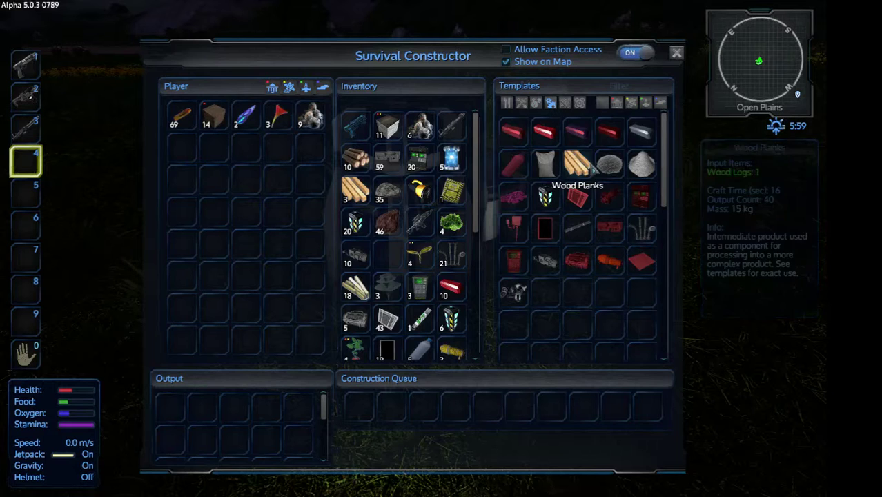
pyautogui.click(577, 164)
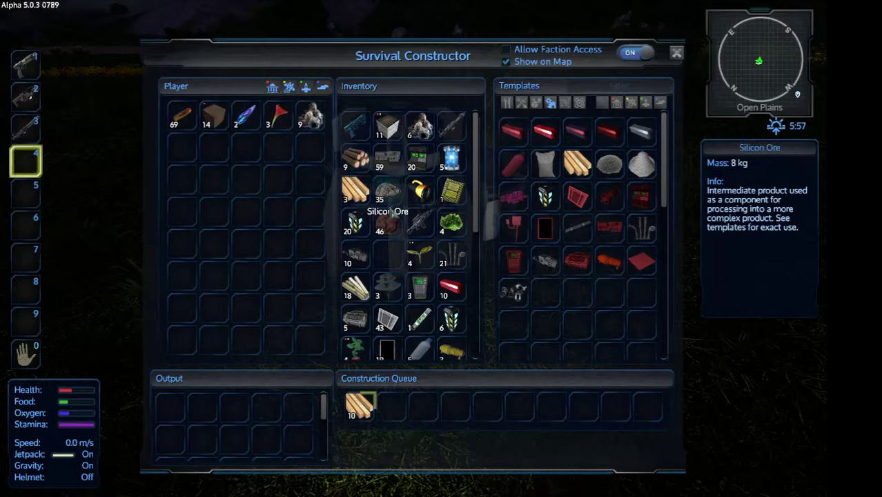
# Put the 14 wood blocks on the hotbar and queue more Wood Blocks
pyautogui.moveTo(214, 117); pyautogui.dragTo(26, 163)
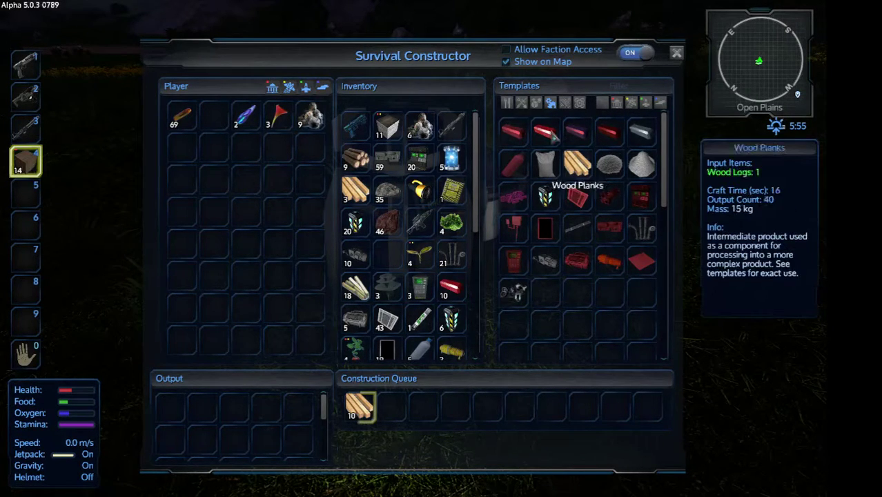
pyautogui.click(535, 102)
pyautogui.click(576, 163)
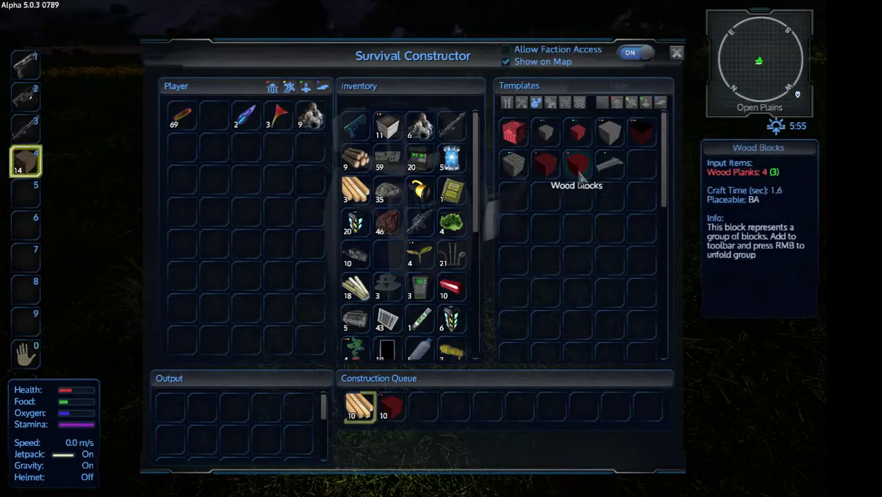
# Seal the first part of the wooden room's ceiling opening with wood blocks
pyautogui.press('Escape')
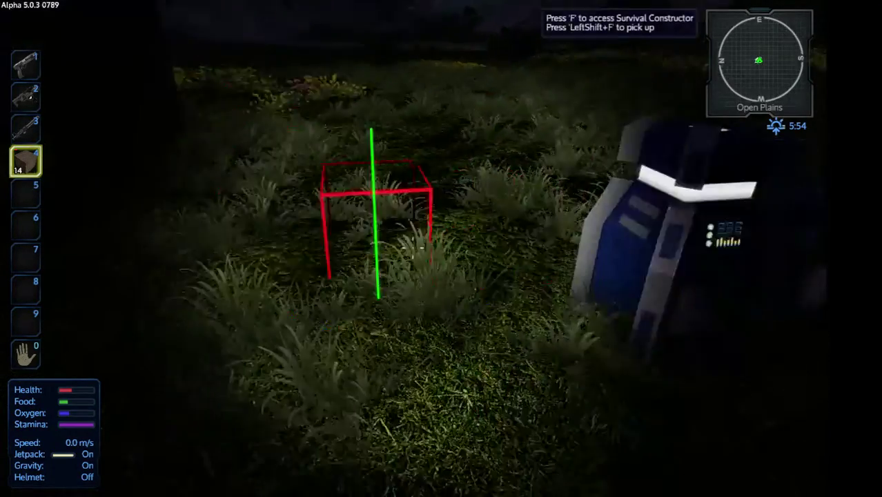
pyautogui.press('w')
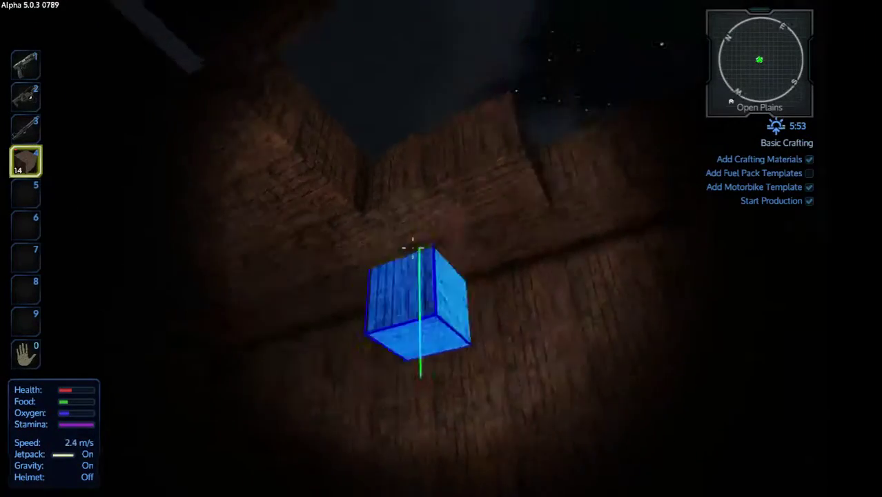
pyautogui.click(413, 247)
pyautogui.click(412, 247)
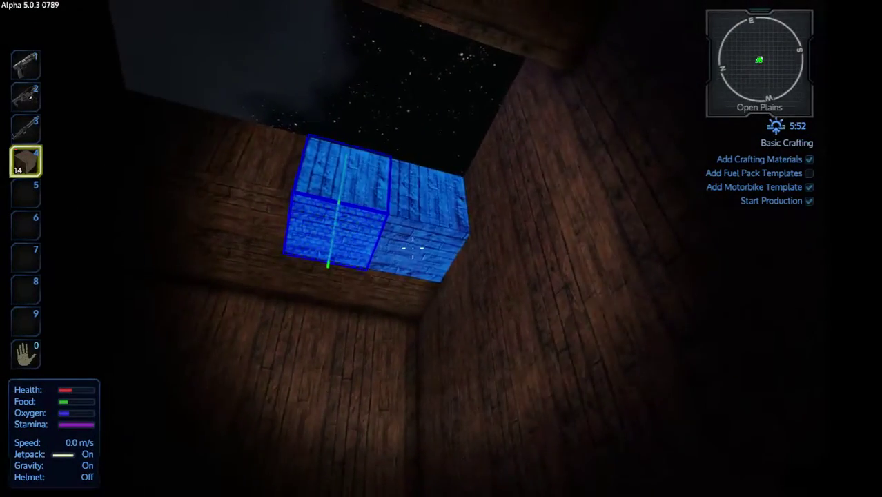
pyautogui.press('w')
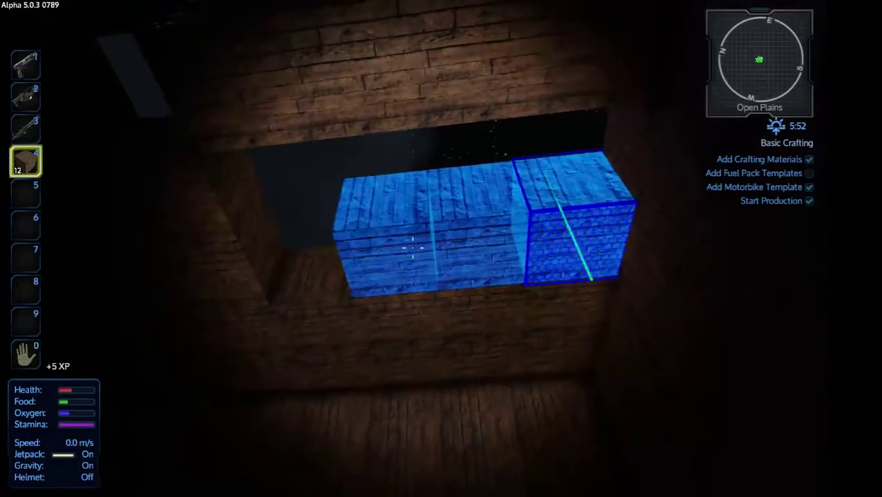
pyautogui.click(413, 247)
pyautogui.click(412, 247)
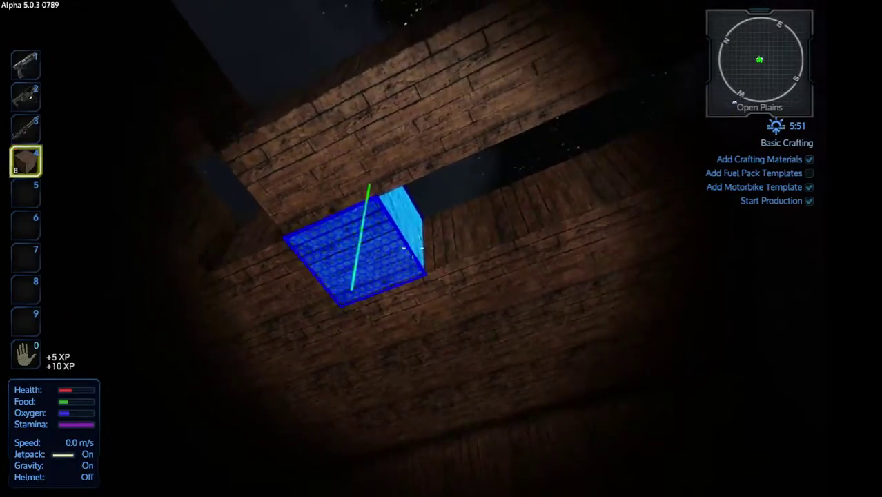
pyautogui.click(412, 247)
pyautogui.click(412, 247)
# Fill the rest of the roof gap with the last blocks and walk out the doorway
pyautogui.press('w')
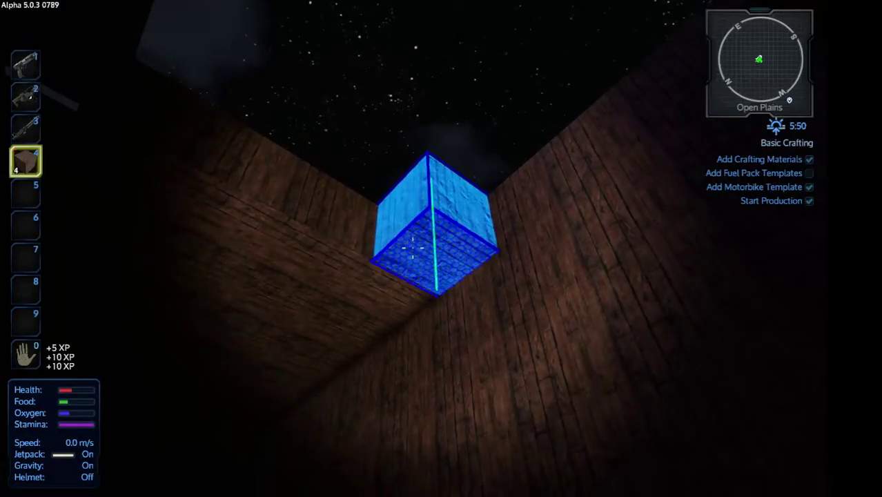
pyautogui.click(413, 247)
pyautogui.click(413, 247)
pyautogui.click(413, 247)
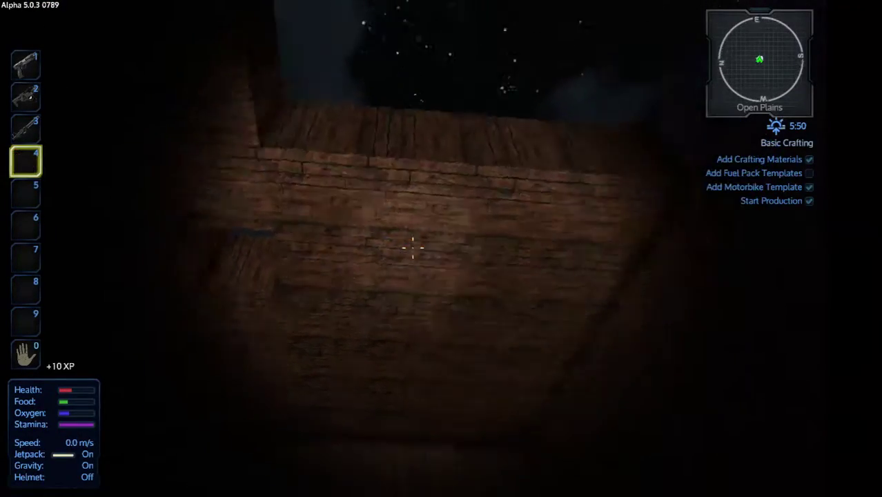
pyautogui.press('w')
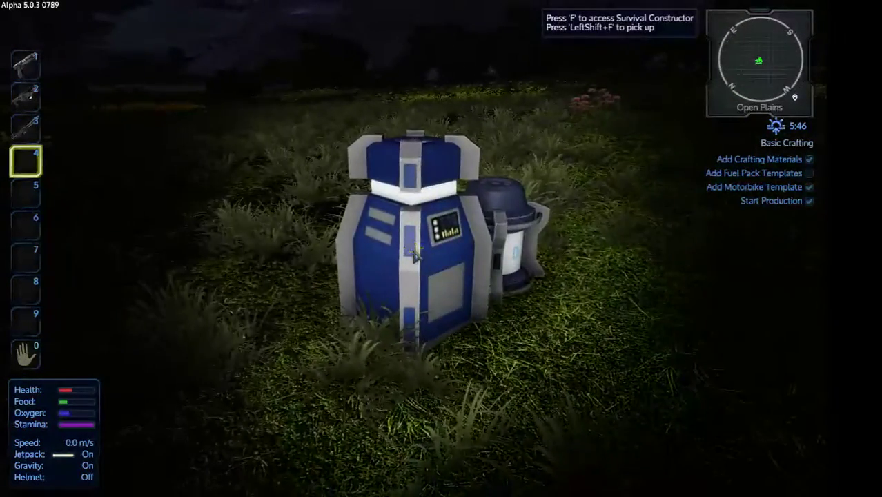
# Power the constructor off, remove the Wood Planks job, power it back on, and collect the finished wood blocks
pyautogui.press('f')
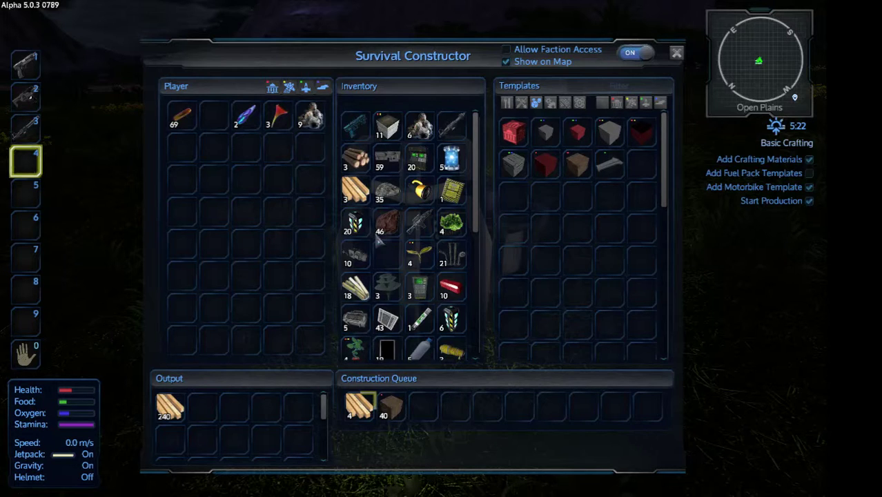
pyautogui.click(634, 54)
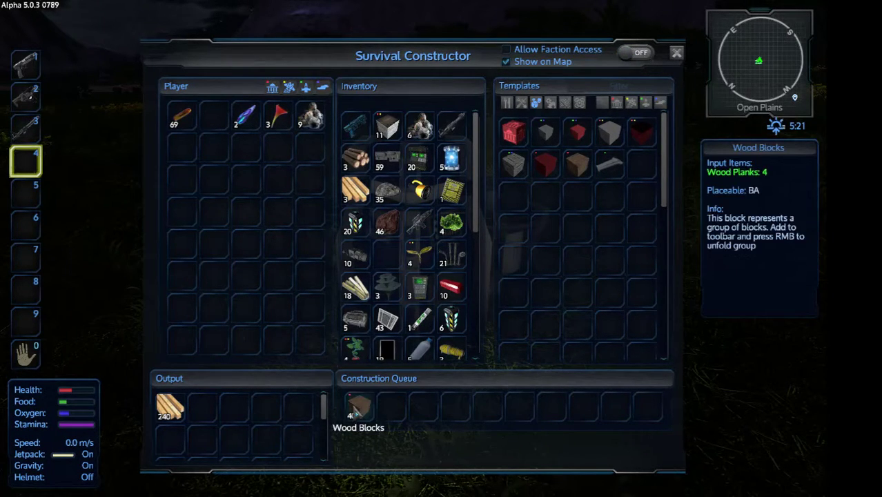
pyautogui.click(361, 407)
pyautogui.click(637, 55)
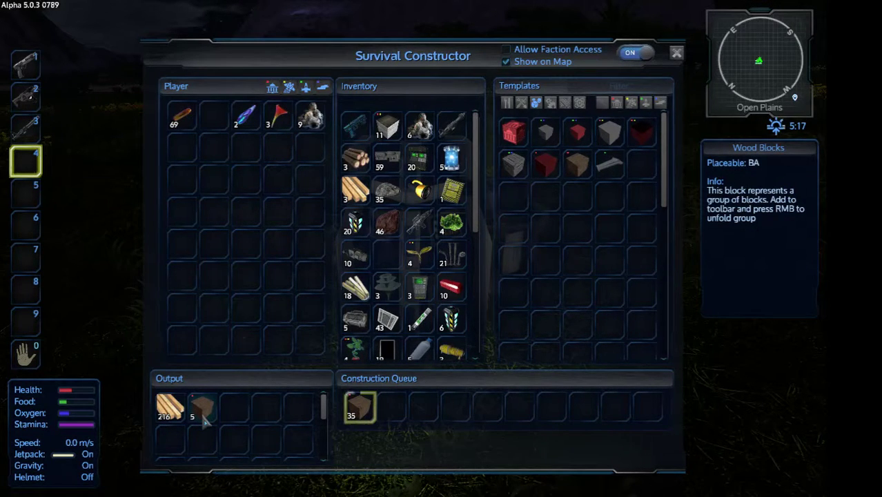
pyautogui.keyDown('shift'); pyautogui.click(203, 415); pyautogui.keyUp('shift')
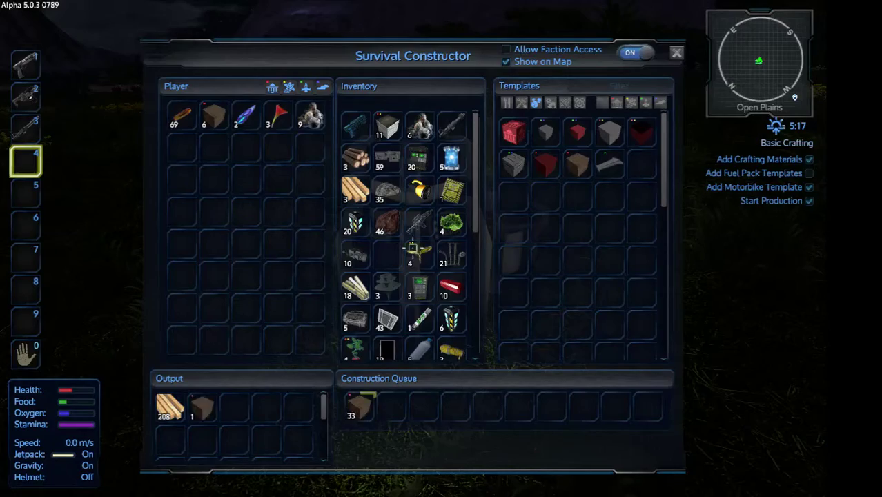
# Walk into the wooden room and move the wood blocks to hotbar slot 4
pyautogui.press('Escape')
pyautogui.press('w')
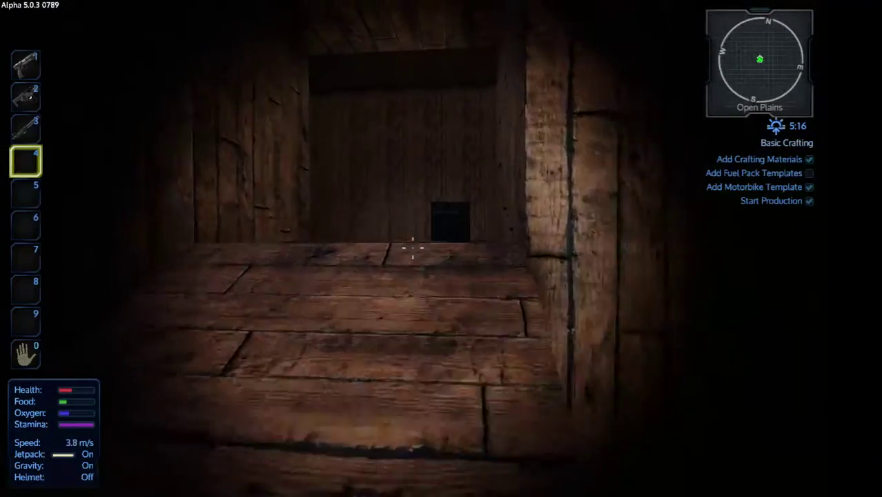
pyautogui.press('w')
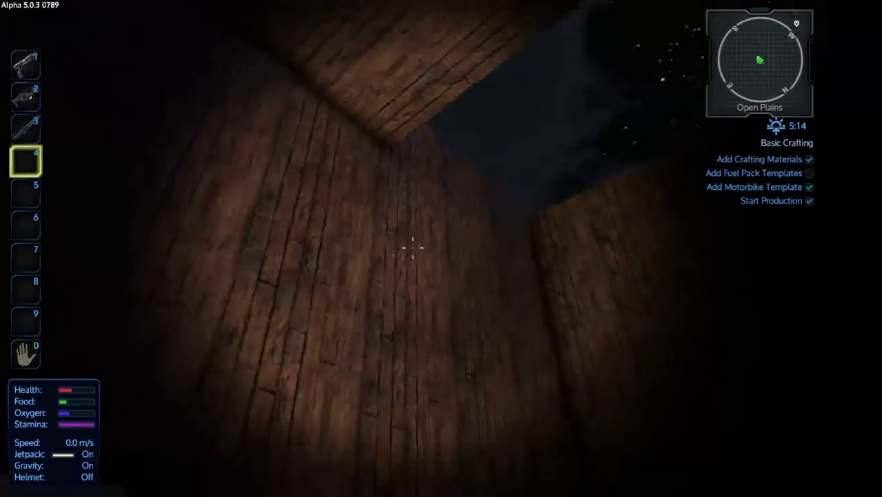
pyautogui.press('w')
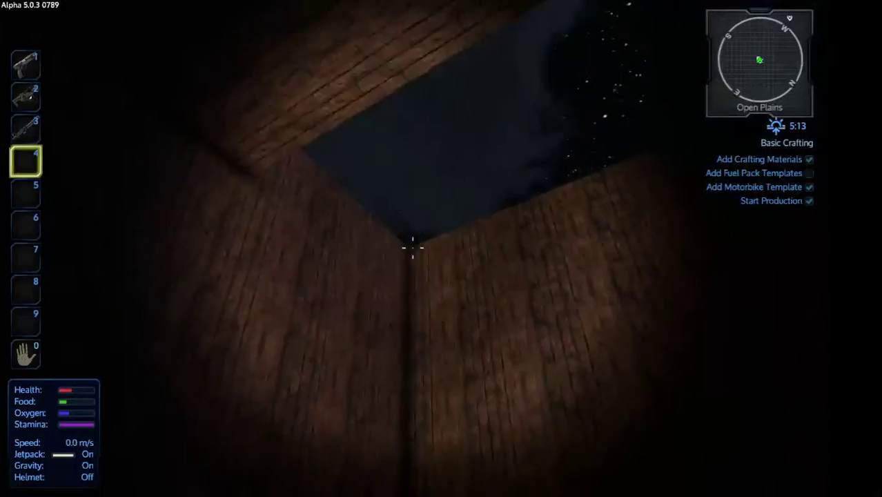
pyautogui.press('i')
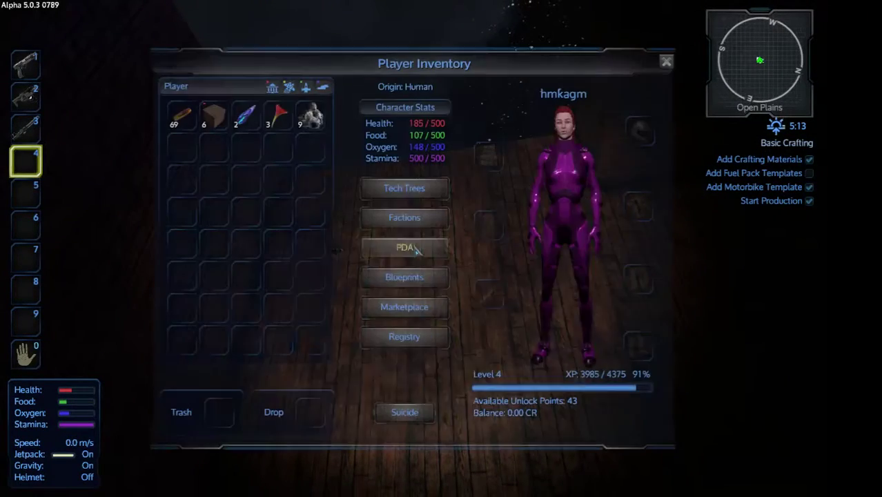
pyautogui.moveTo(182, 117)
pyautogui.mouseDown()
pyautogui.moveTo(42, 168)
pyautogui.moveTo(27, 163)
pyautogui.mouseUp()
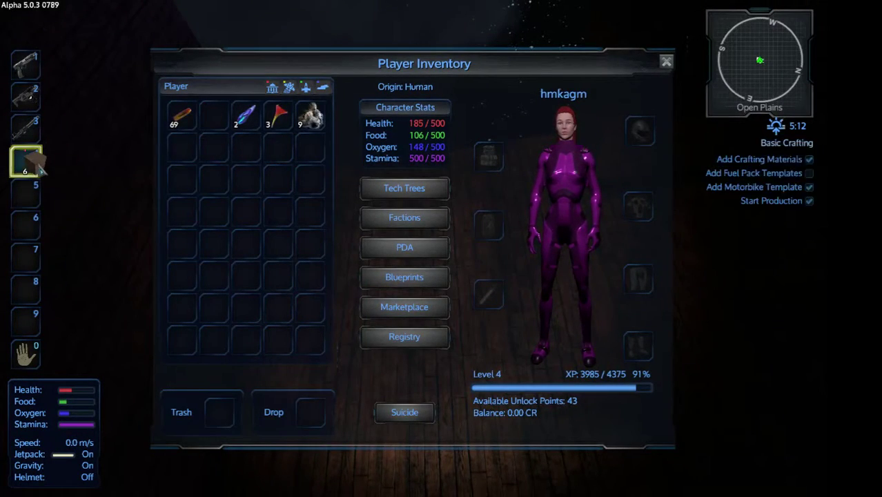
pyautogui.press('i')
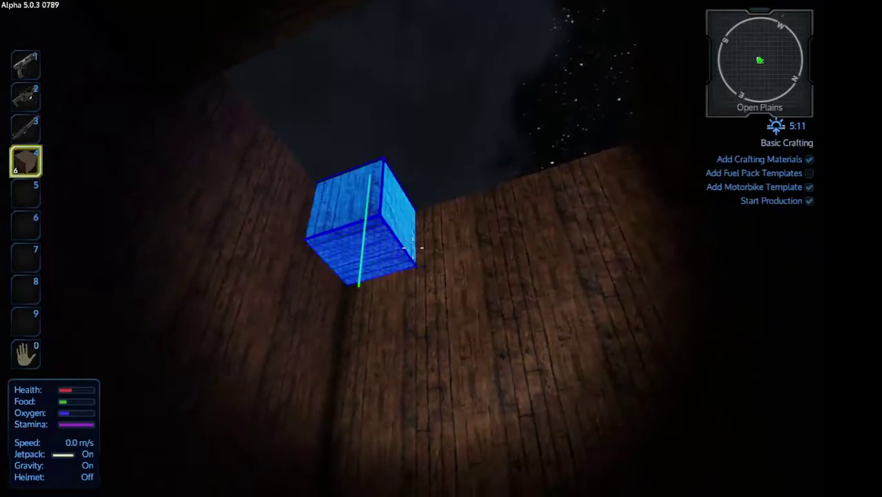
# Place a row of six wood blocks along the ceiling gap and head out
pyautogui.moveTo(412, 247); pyautogui.dragTo(412, 247)
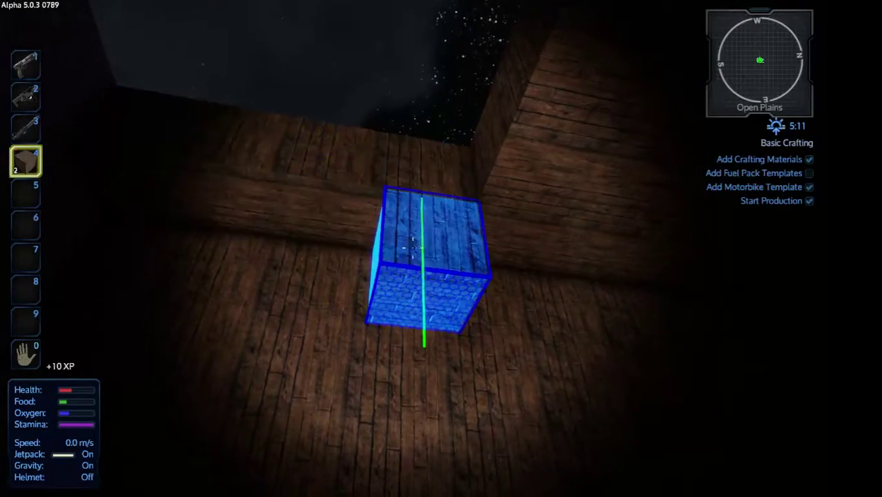
pyautogui.click(412, 247)
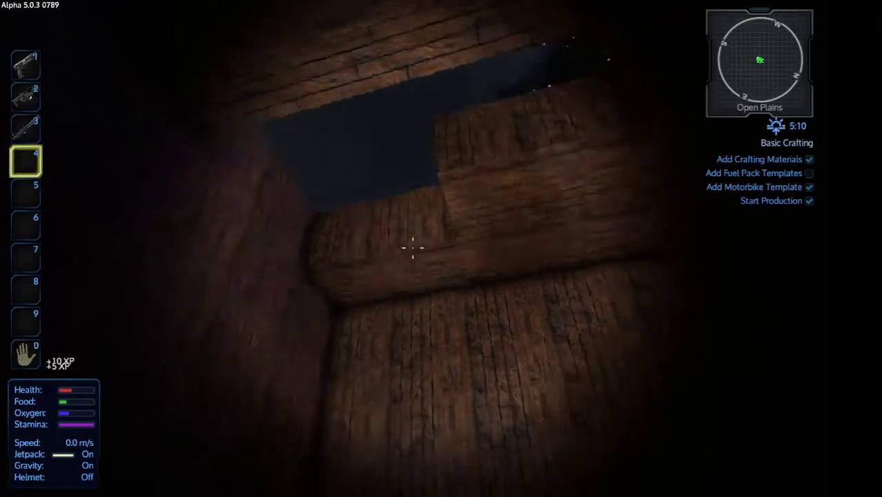
pyautogui.press('w')
pyautogui.press('w')
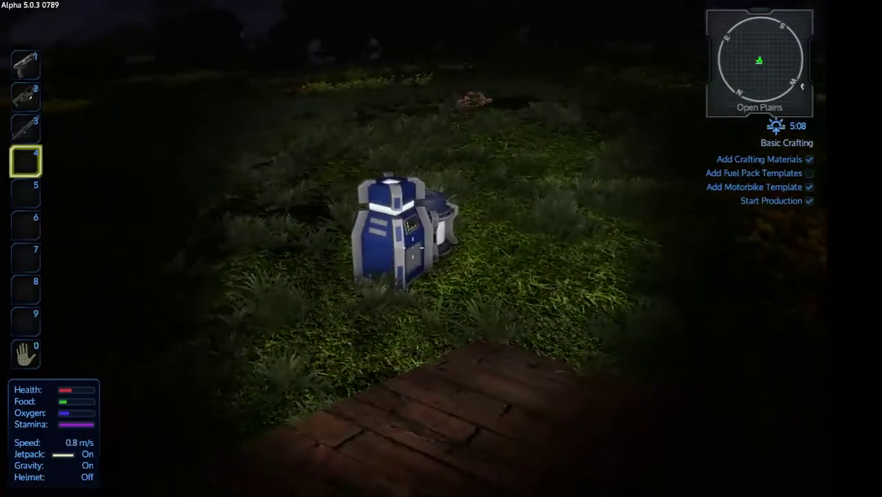
# Move the 19 finished wood blocks from the Survival Constructor output to hotbar slot 4
pyautogui.press('w')
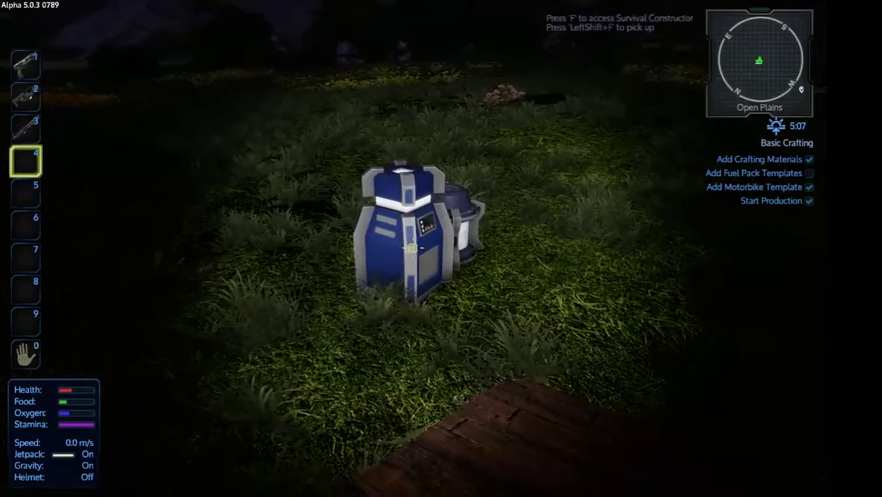
pyautogui.press('w')
pyautogui.press('w')
pyautogui.press('f')
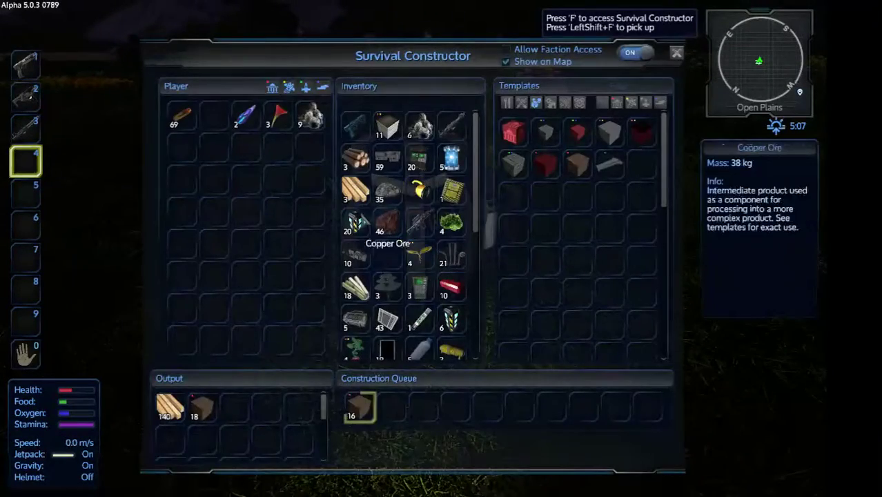
pyautogui.moveTo(203, 407)
pyautogui.mouseDown()
pyautogui.moveTo(97, 166)
pyautogui.moveTo(30, 169)
pyautogui.mouseUp()
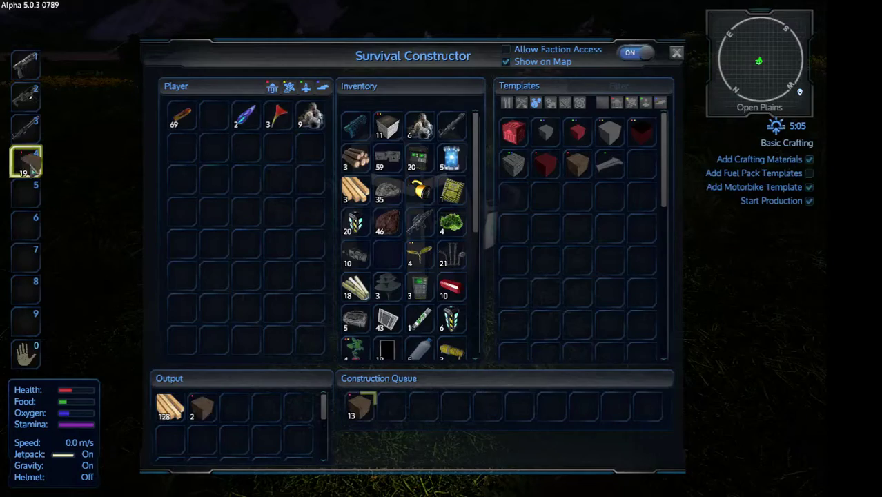
# Place six wood blocks into the ceiling gaps, then switch to empty hotbar slot 5
pyautogui.press('Escape')
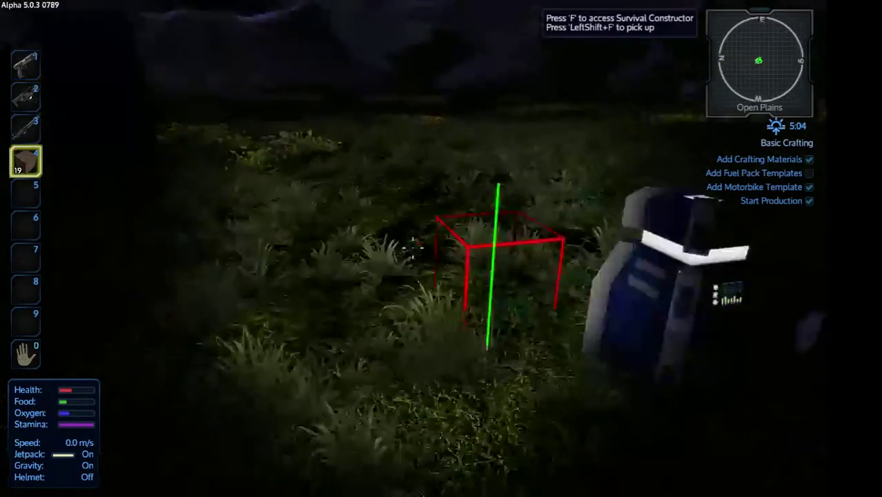
pyautogui.press('s')
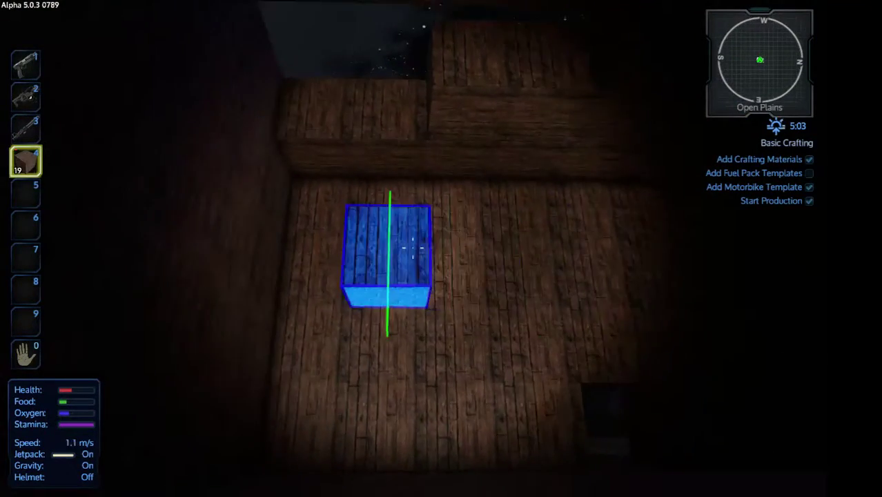
pyautogui.click(412, 247)
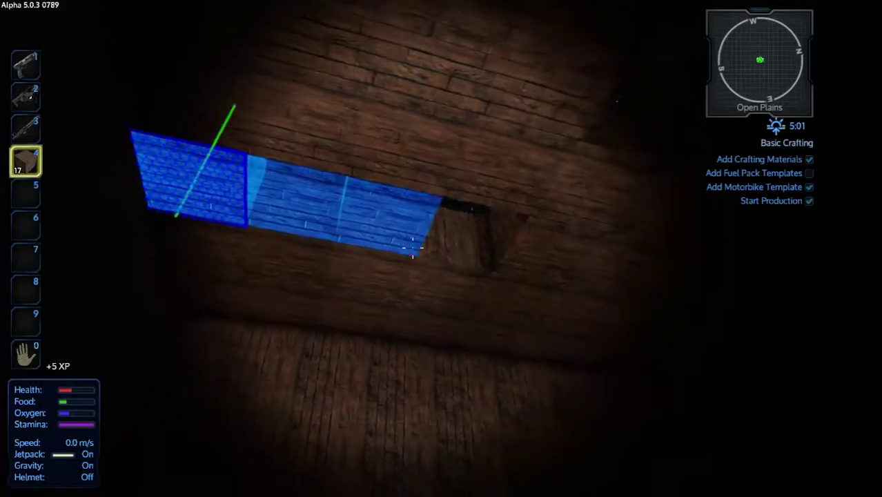
pyautogui.click(413, 247)
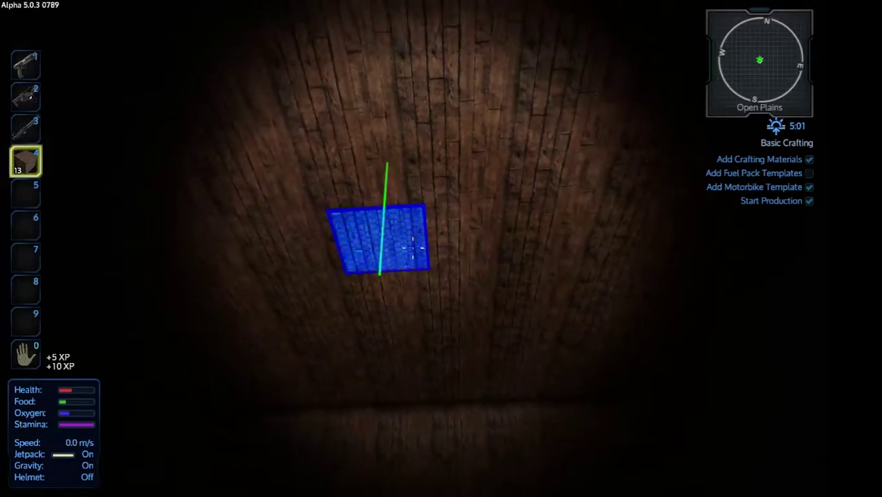
pyautogui.press('5')
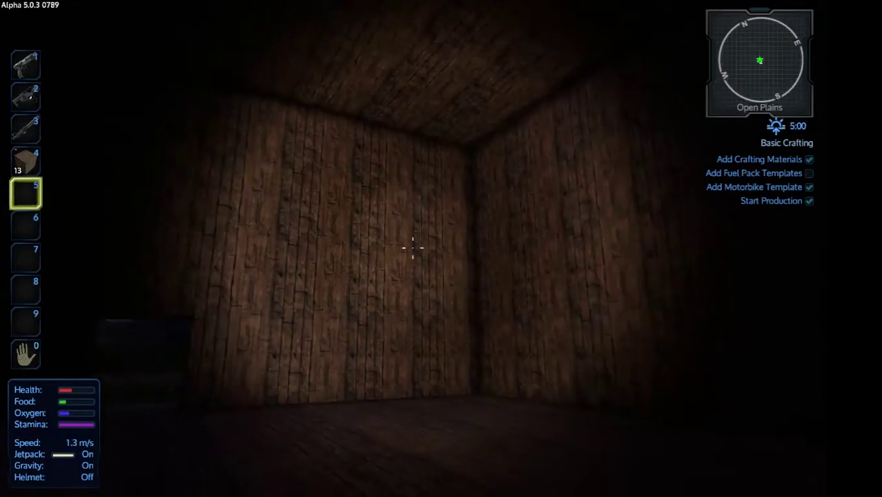
# Walk around the room inspecting the floor constructor, then empty your hands and open the inventory
pyautogui.press('w')
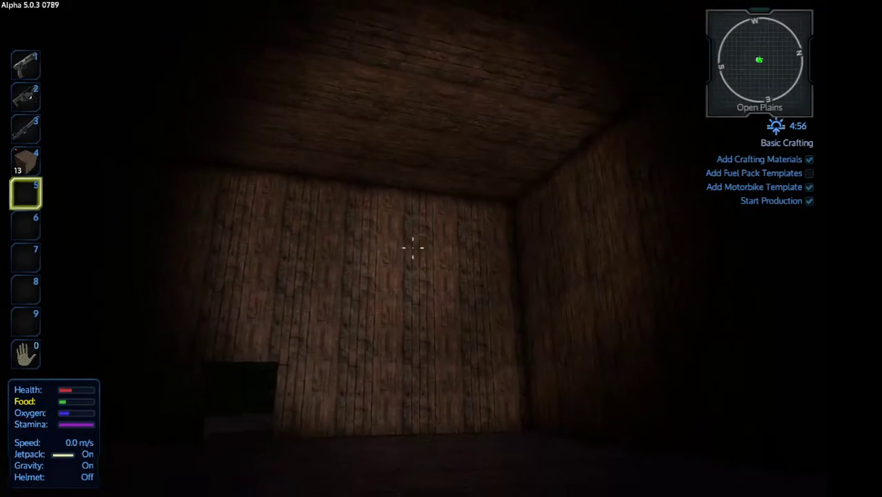
pyautogui.press('w')
pyautogui.press('w')
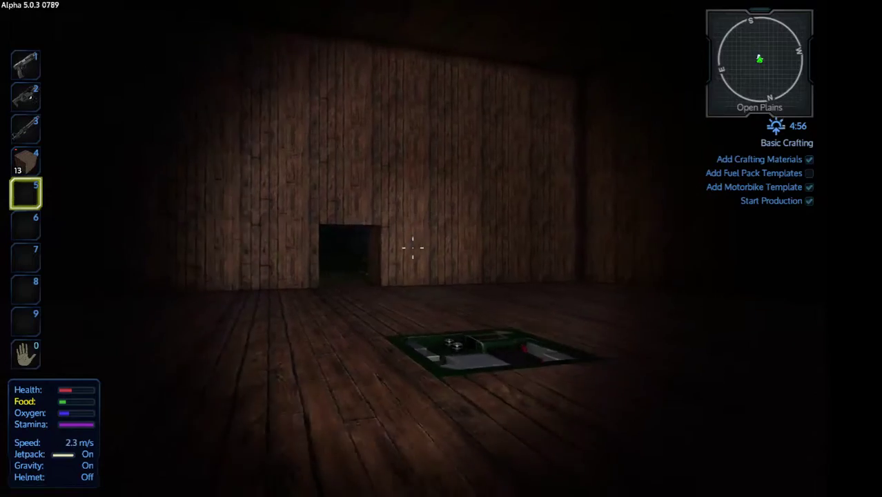
pyautogui.press('w')
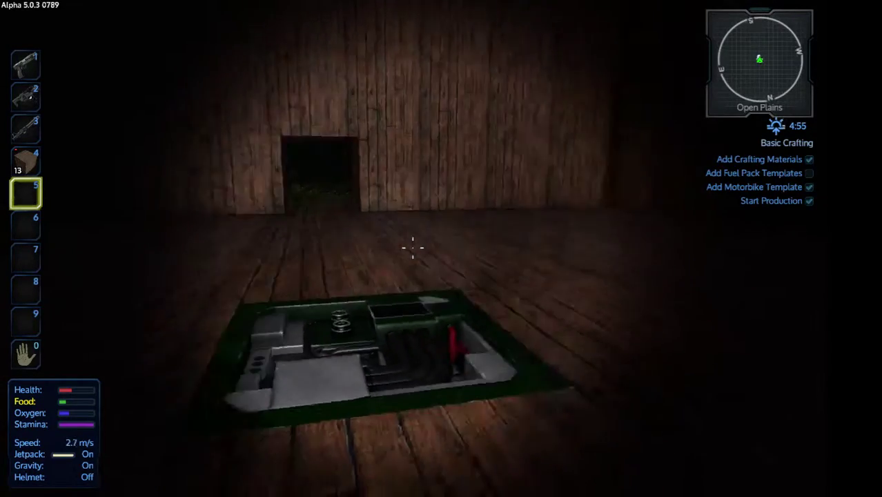
pyautogui.press('w')
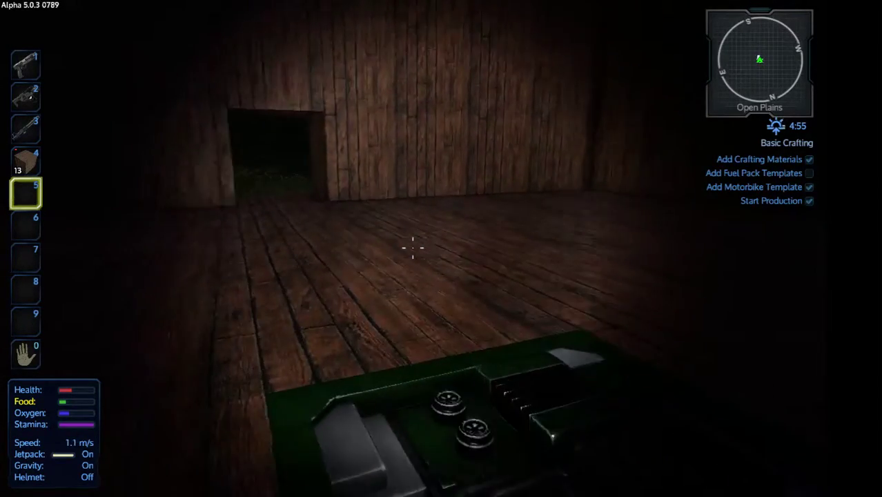
pyautogui.press('s')
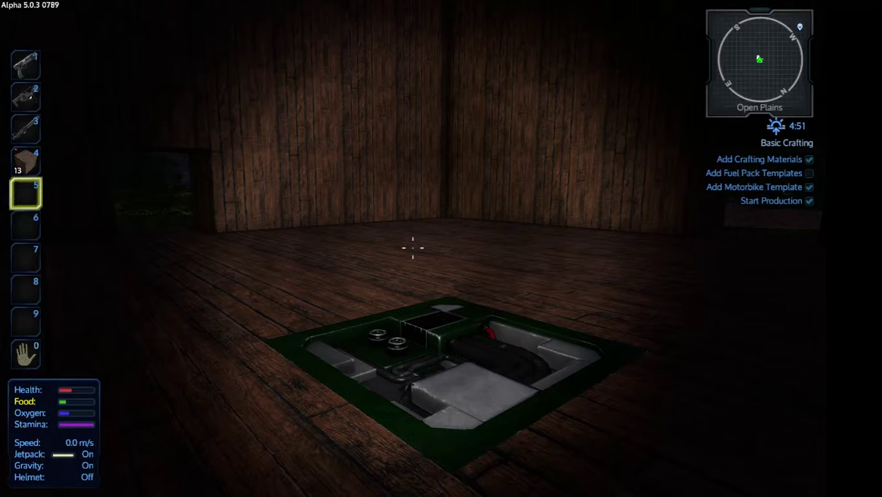
pyautogui.press('0')
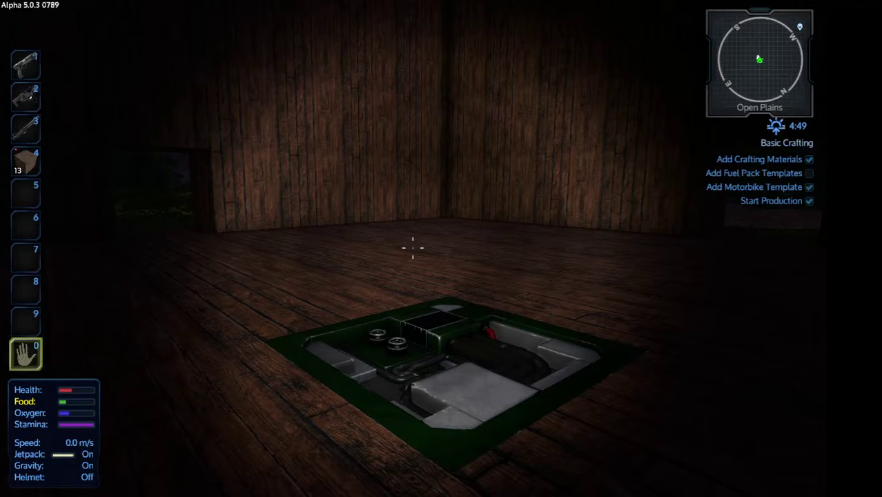
pyautogui.press('i')
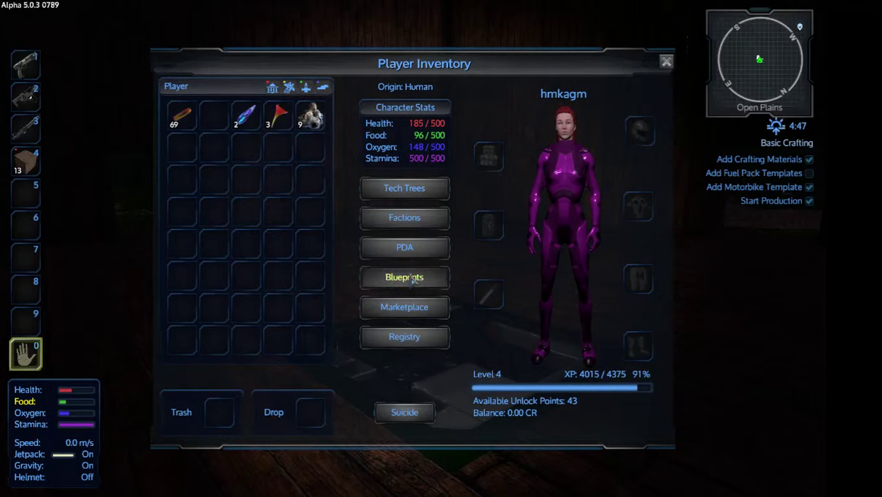
# Filter Blueprints to player-made and view HMK-s-Simple-Base's resources and 9m 20s production time
pyautogui.click(412, 279)
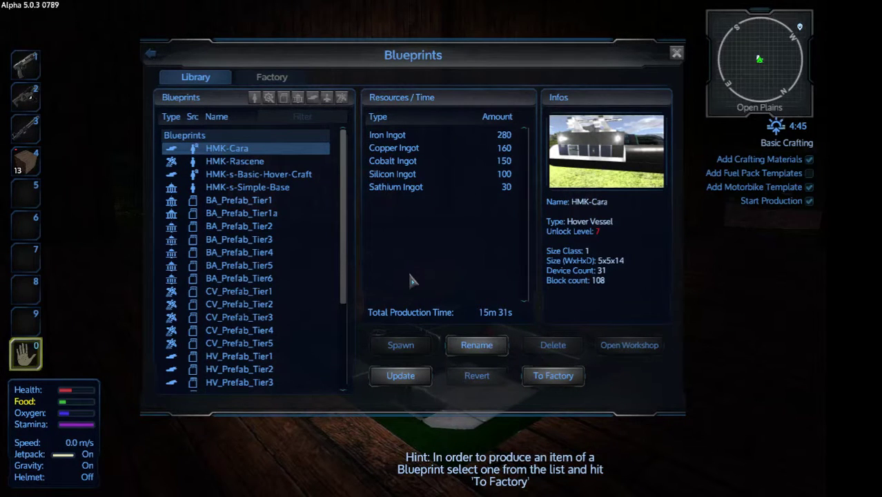
pyautogui.click(283, 189)
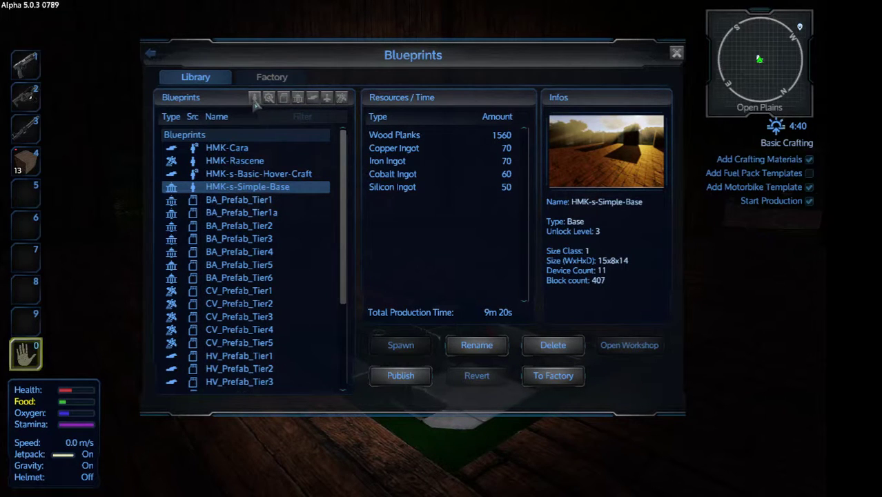
pyautogui.click(254, 97)
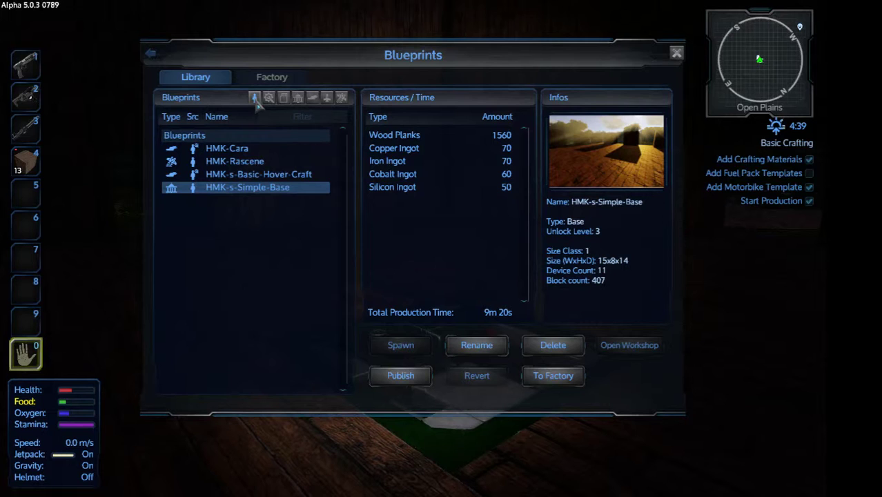
pyautogui.click(277, 80)
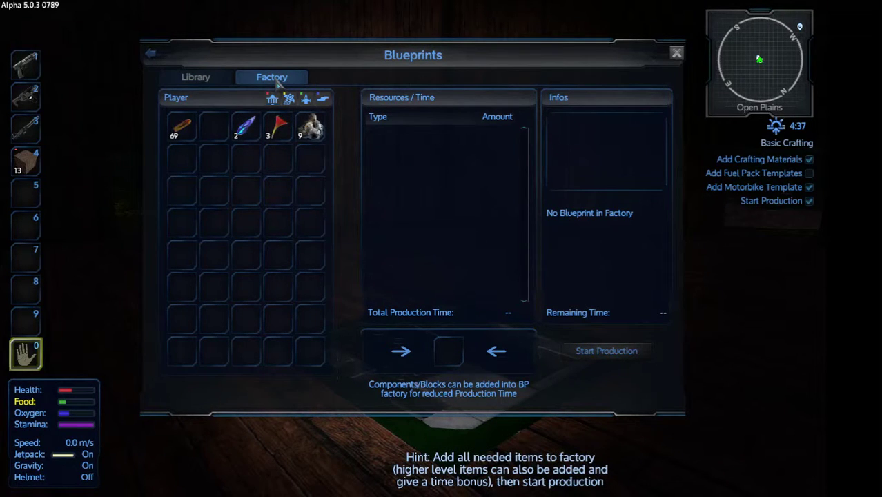
pyautogui.click(205, 82)
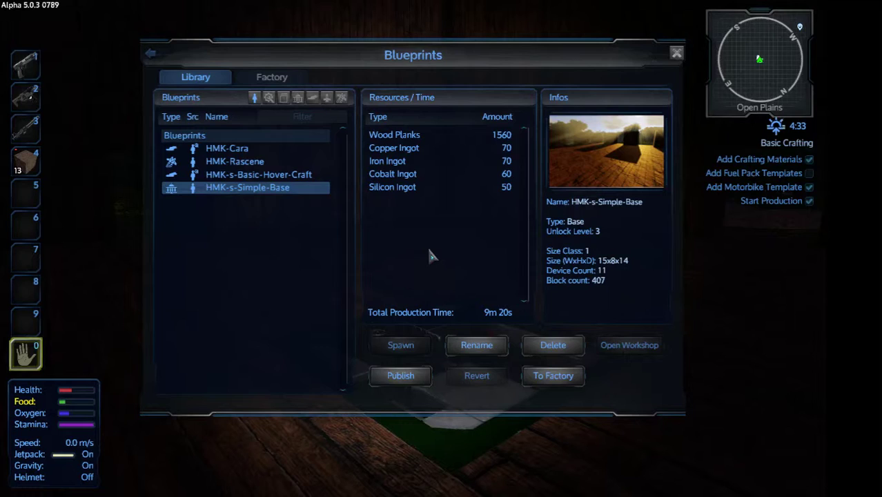
# Close Blueprints, walk out the doorway to the base's outer wall, and open the inventory
pyautogui.press('Escape')
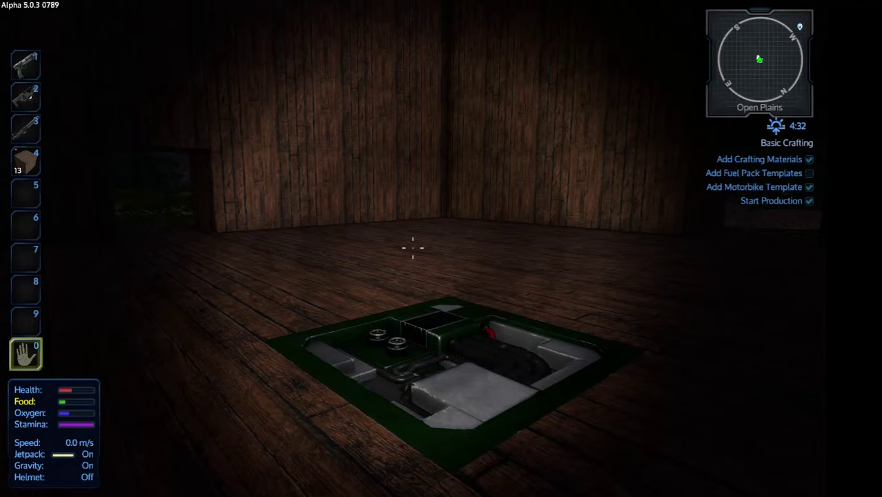
pyautogui.press('w')
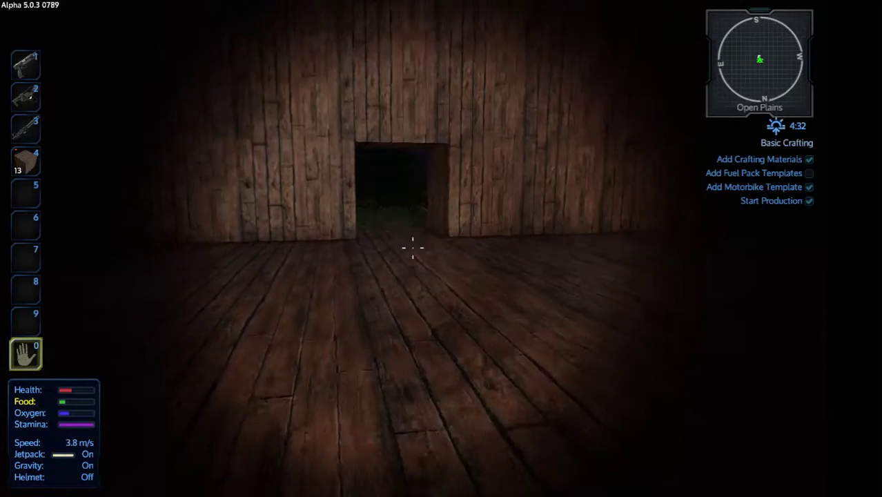
pyautogui.press('w')
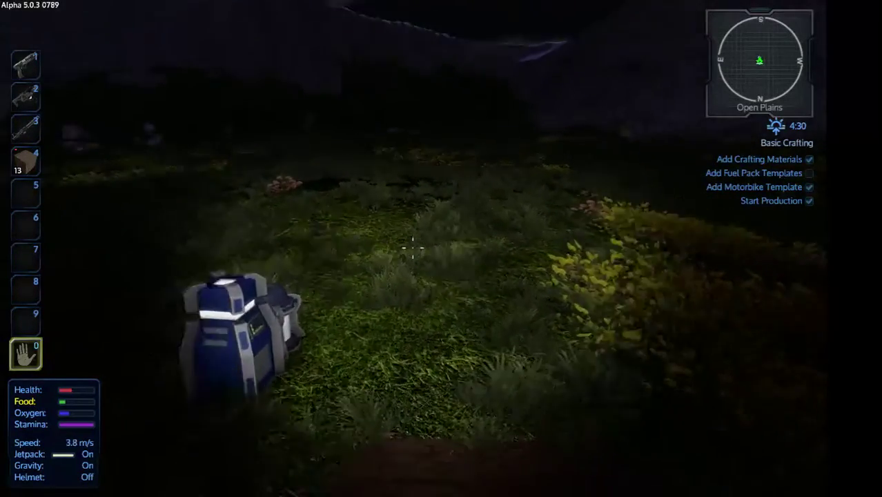
pyautogui.press('w')
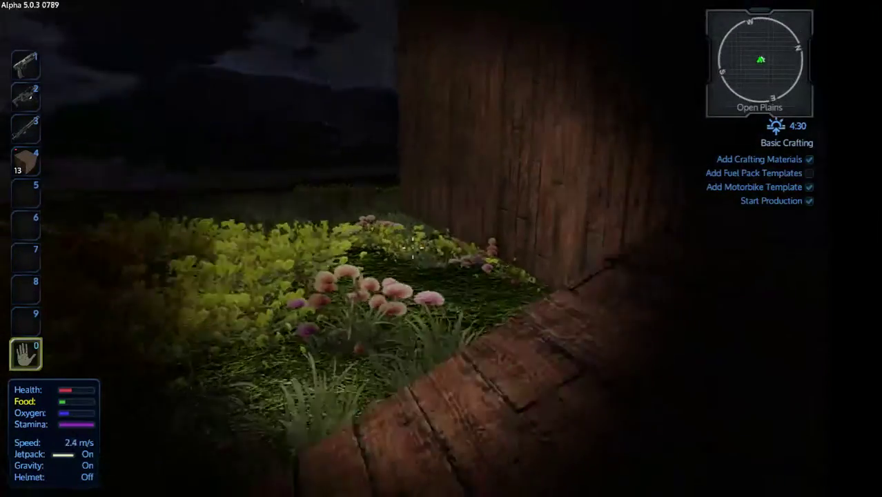
pyautogui.press('w')
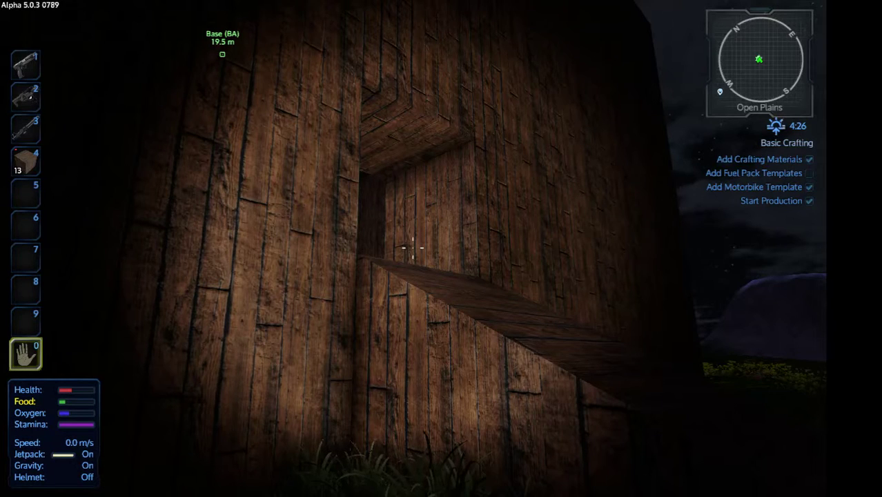
pyautogui.press('Tab')
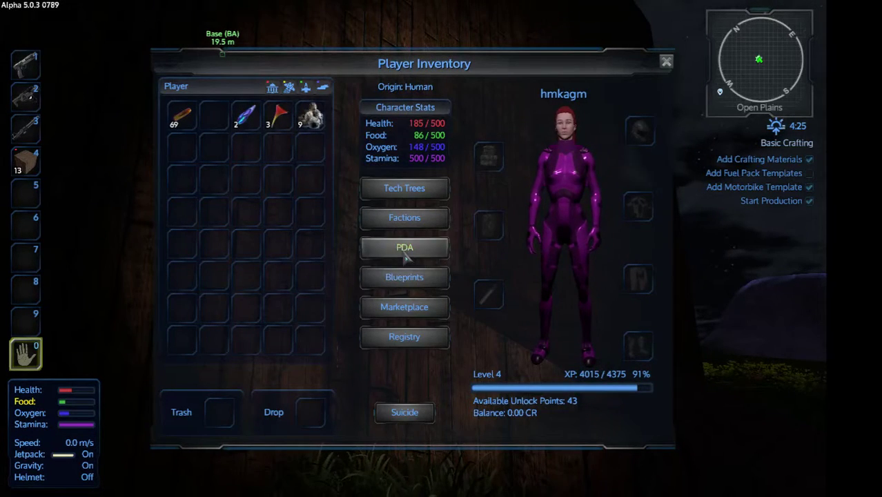
# Open the PDA, browse Chapter 2: Build a Base, then expand the FAQ's KNOWLEDGE BASE Q&A
pyautogui.click(407, 248)
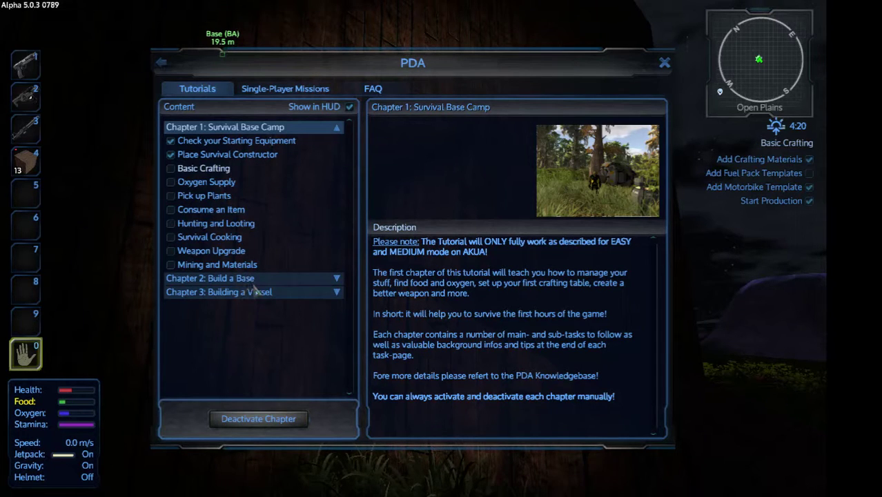
pyautogui.click(337, 278)
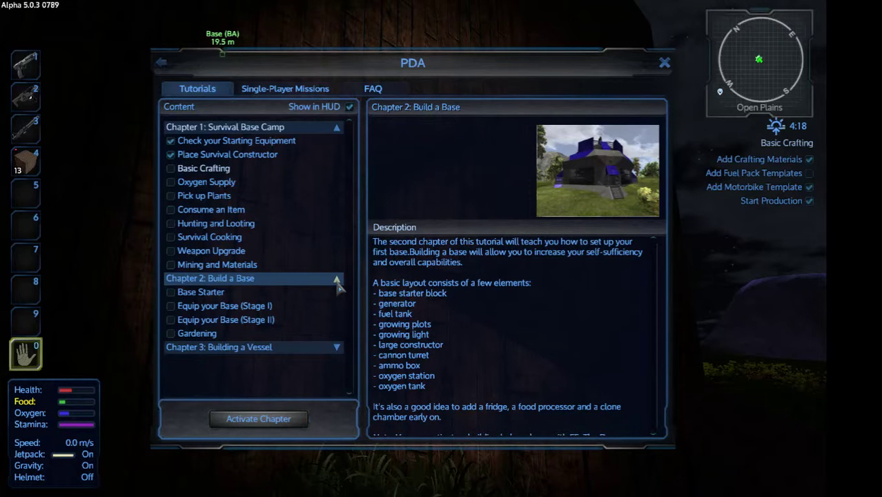
pyautogui.click(336, 281)
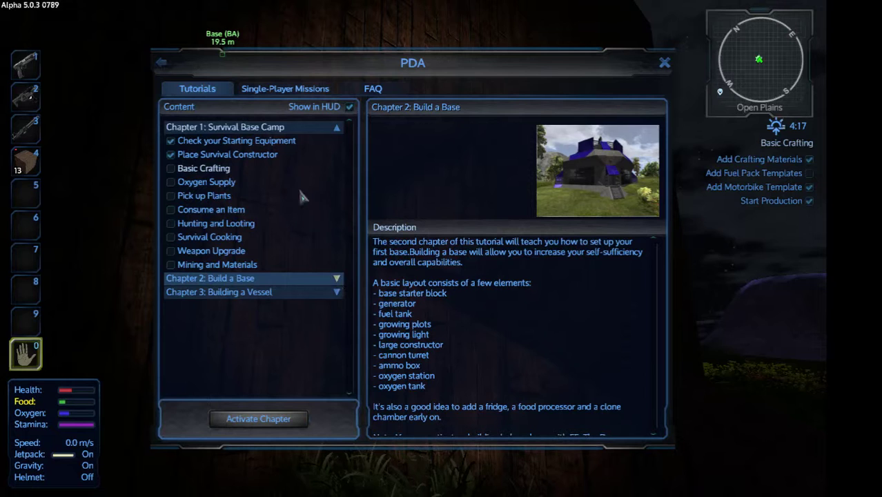
pyautogui.click(376, 95)
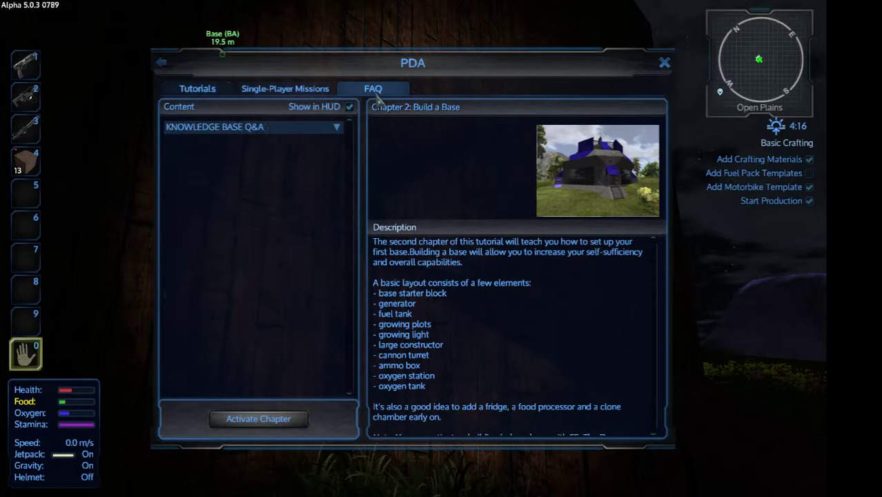
pyautogui.click(337, 127)
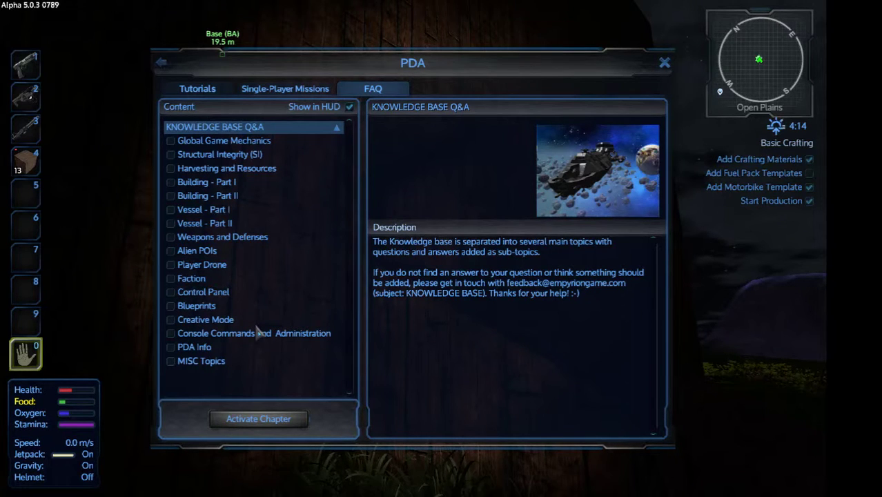
# Read the Blueprints FAQ entry, ending back at its Save a Blueprint section
pyautogui.click(194, 309)
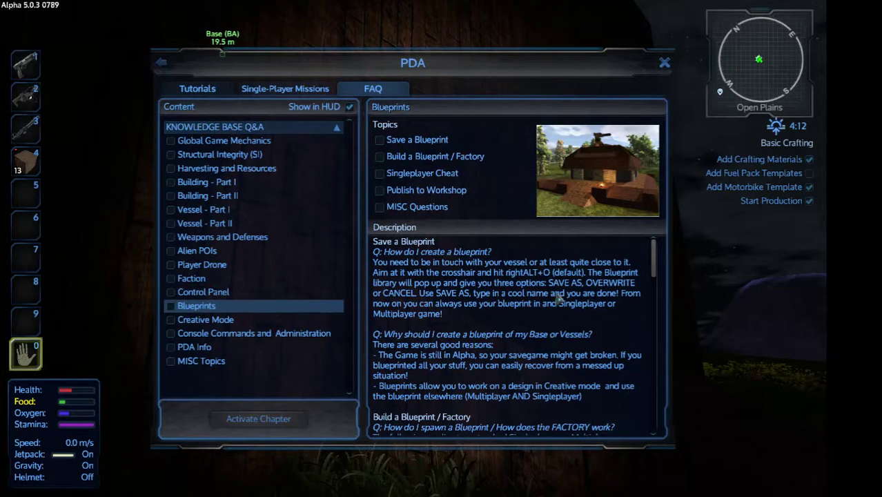
pyautogui.scroll(-3, 529, 333)
pyautogui.scroll(-3, 529, 332)
pyautogui.scroll(-3, 527, 335)
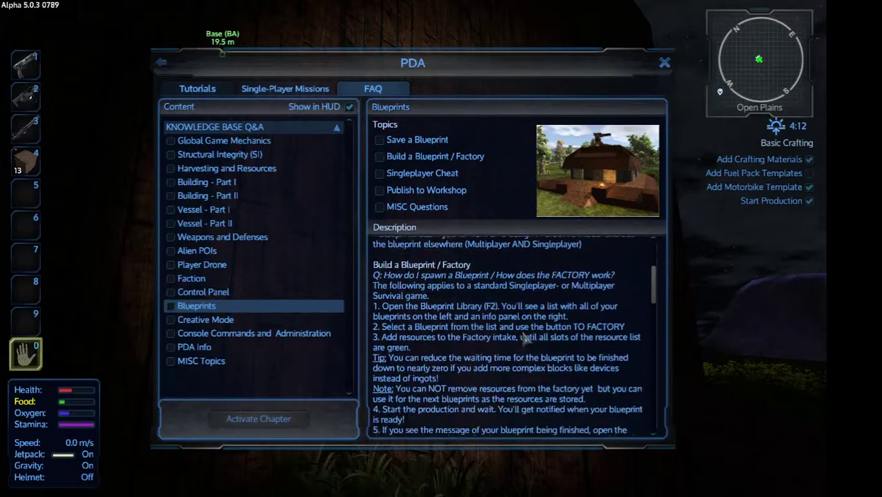
pyautogui.scroll(-3, 525, 338)
pyautogui.scroll(-3, 525, 338)
pyautogui.scroll(-1, 524, 338)
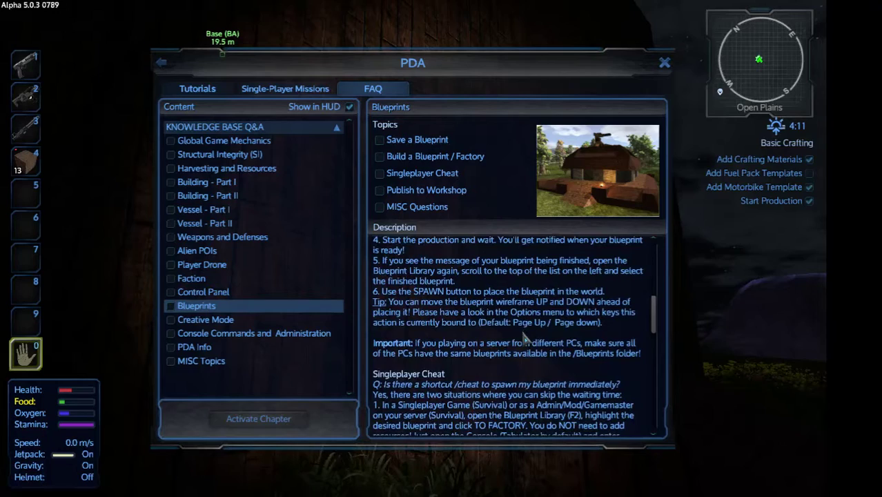
pyautogui.scroll(-1, 524, 338)
pyautogui.scroll(-1, 525, 337)
pyautogui.scroll(-1, 524, 337)
pyautogui.scroll(-1, 525, 336)
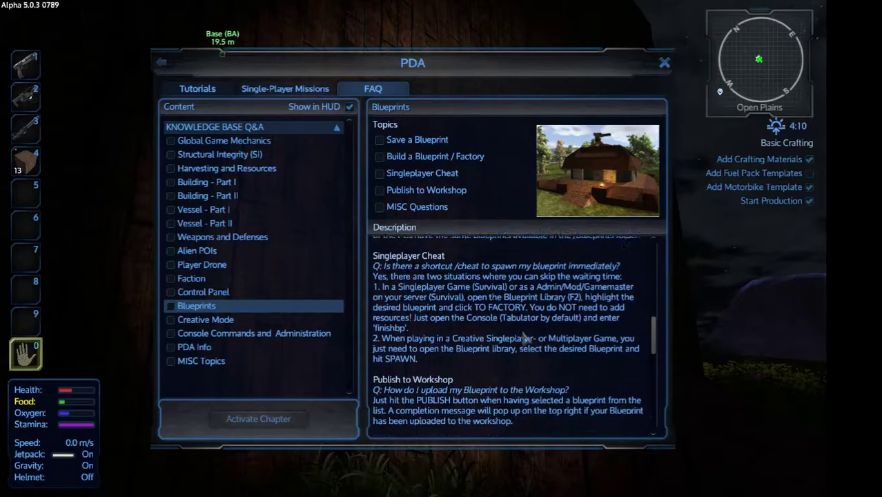
pyautogui.scroll(-1, 524, 335)
pyautogui.scroll(-1, 524, 336)
pyautogui.scroll(-1, 524, 336)
pyautogui.scroll(-1, 525, 336)
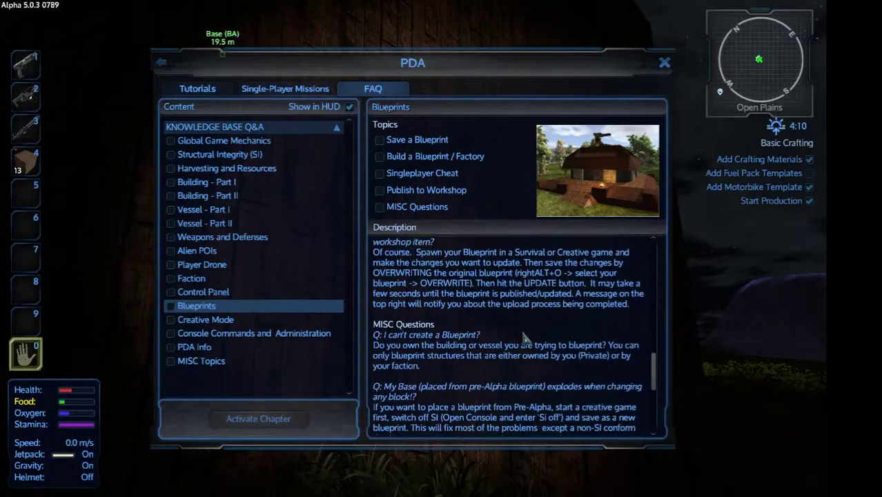
pyautogui.scroll(-1, 525, 336)
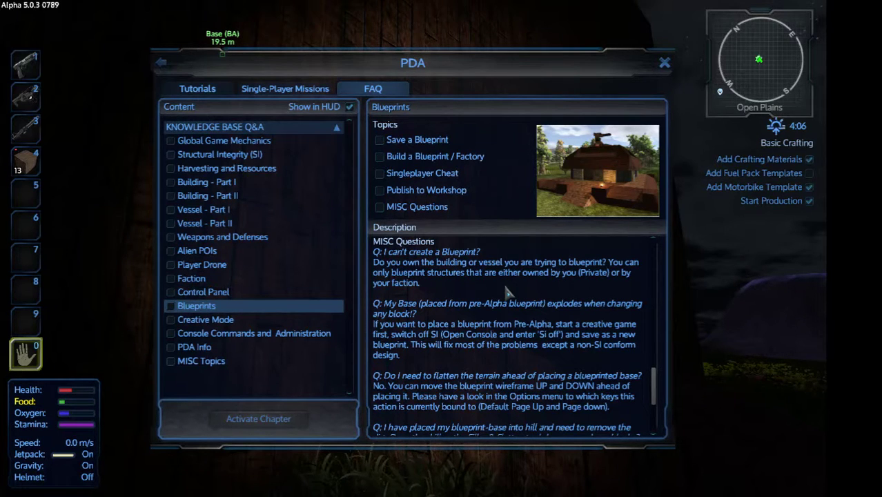
pyautogui.scroll(3, 507, 293)
pyautogui.scroll(3, 507, 293)
pyautogui.scroll(3, 507, 293)
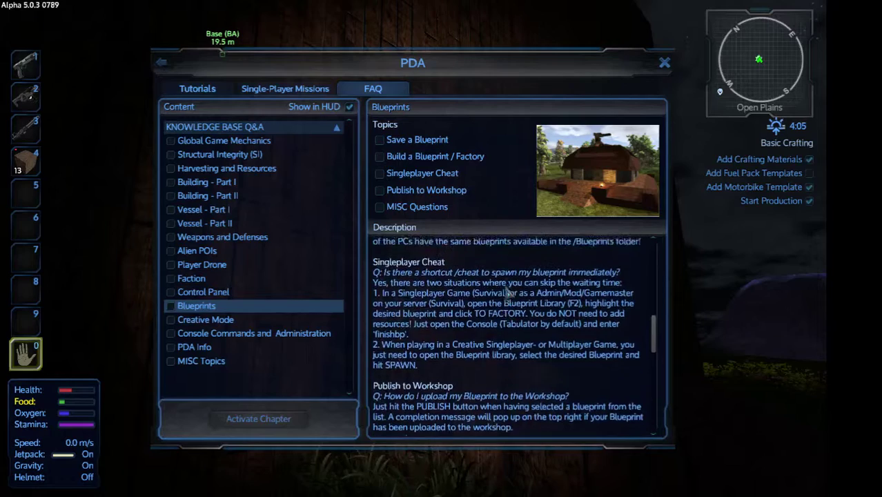
pyautogui.scroll(3, 507, 293)
pyautogui.scroll(3, 507, 293)
pyautogui.scroll(3, 507, 294)
pyautogui.scroll(3, 507, 293)
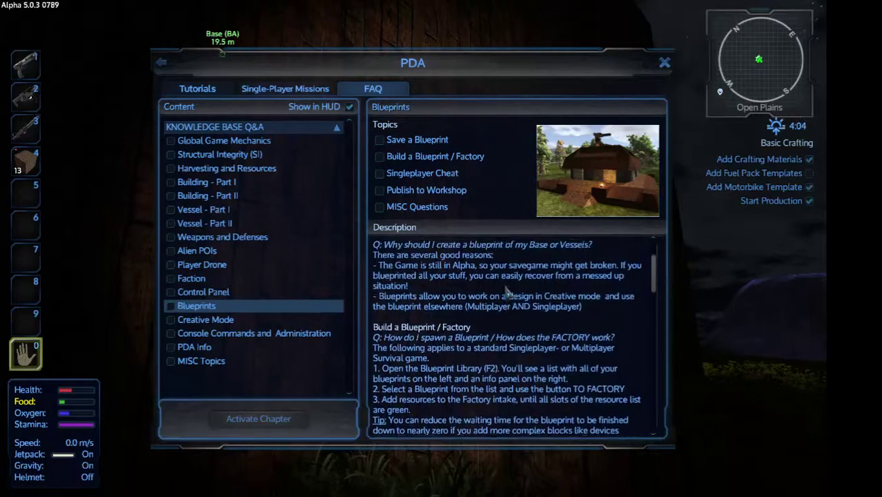
pyautogui.scroll(2, 507, 293)
pyautogui.scroll(-1, 507, 293)
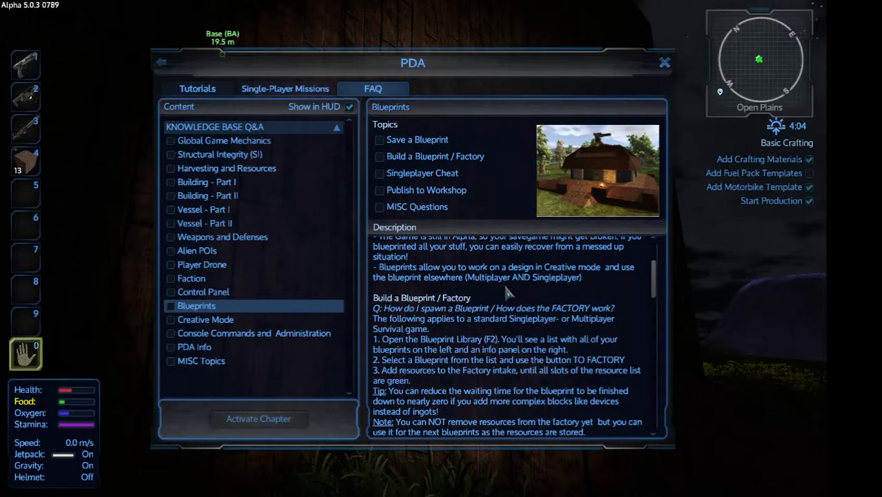
pyautogui.scroll(-1, 507, 294)
pyautogui.scroll(-1, 507, 293)
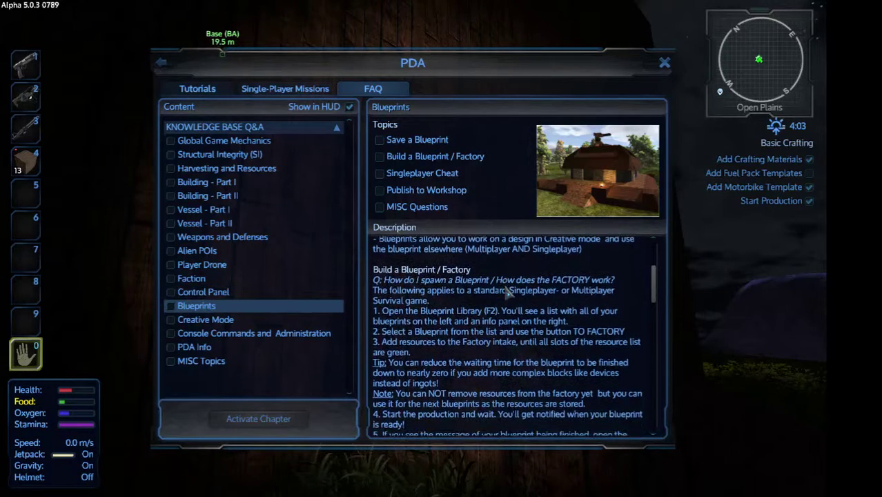
pyautogui.scroll(-1, 507, 293)
pyautogui.scroll(-1, 508, 294)
pyautogui.scroll(-1, 507, 293)
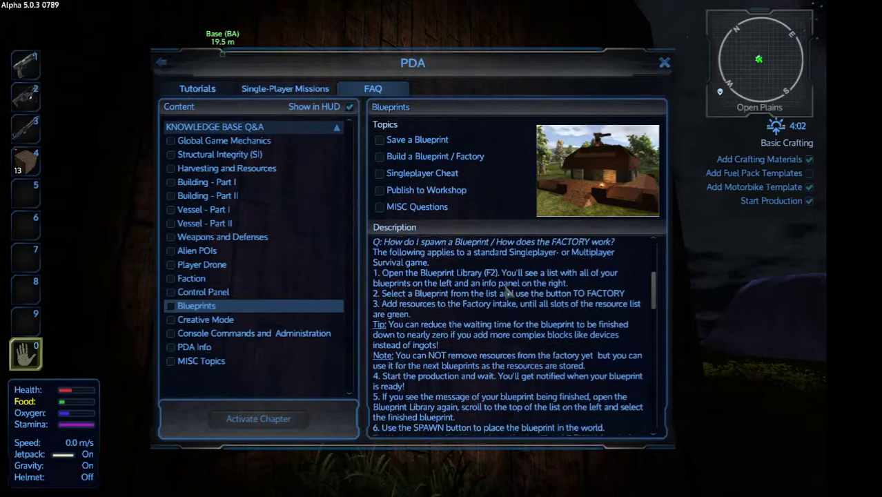
pyautogui.scroll(-2, 507, 293)
pyautogui.scroll(-1, 507, 294)
pyautogui.scroll(-1, 507, 293)
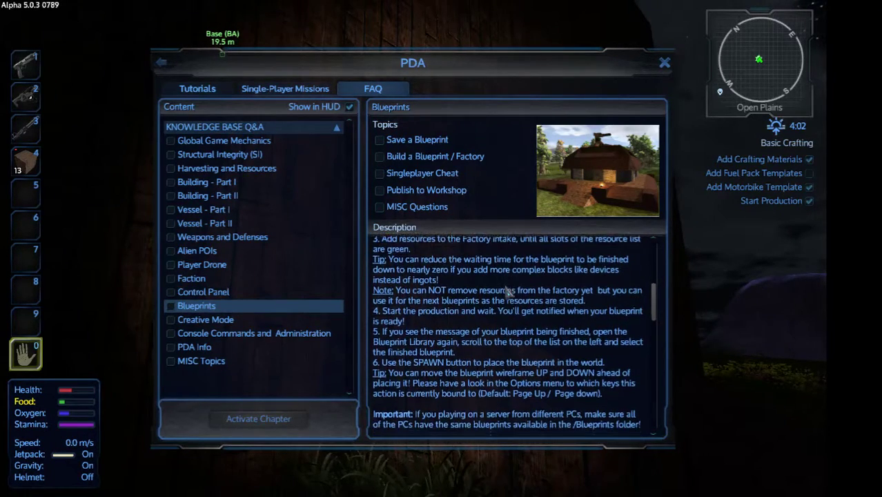
pyautogui.scroll(-1, 507, 293)
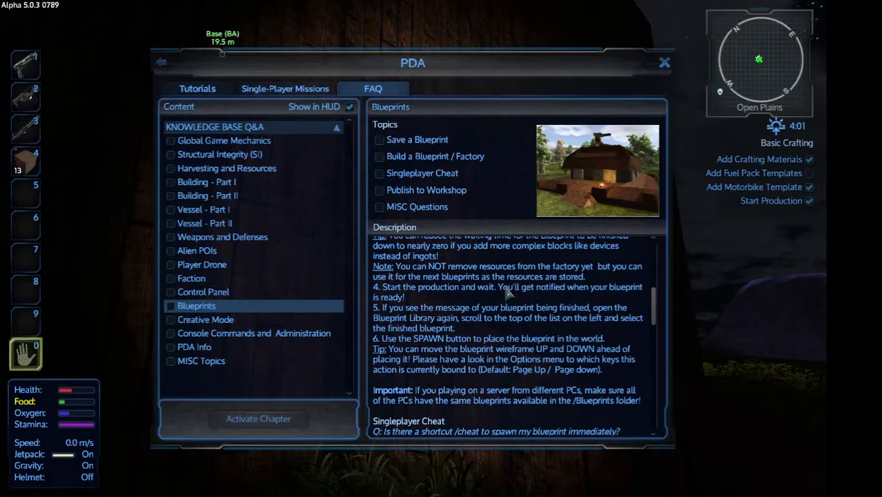
pyautogui.scroll(-1, 507, 293)
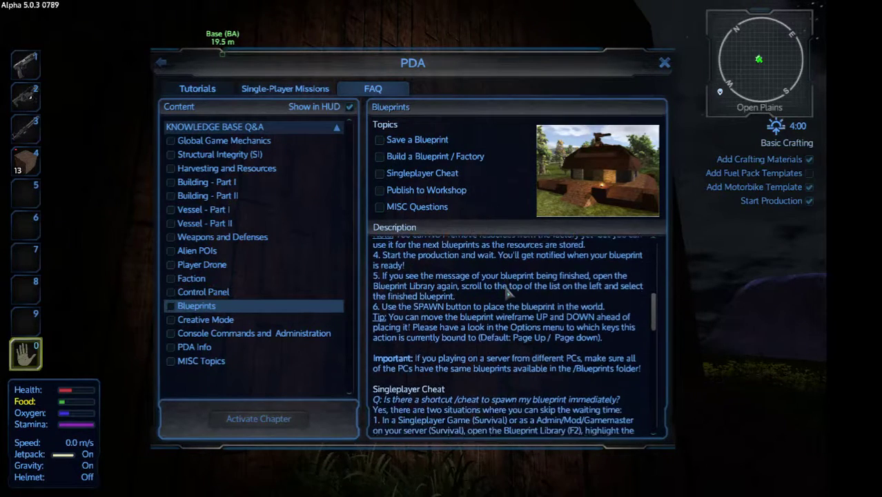
pyautogui.scroll(3, 507, 293)
pyautogui.scroll(1, 507, 293)
pyautogui.scroll(1, 507, 293)
pyautogui.scroll(1, 508, 293)
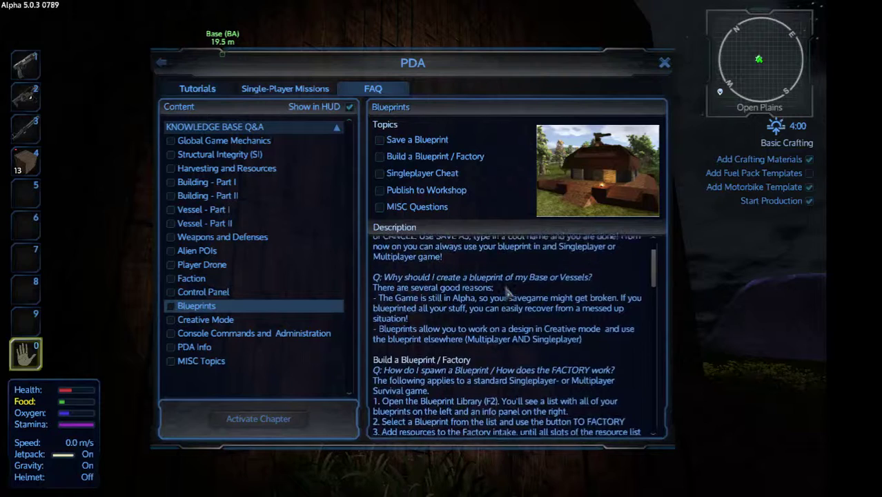
pyautogui.scroll(1, 507, 293)
pyautogui.scroll(1, 507, 294)
pyautogui.scroll(1, 507, 294)
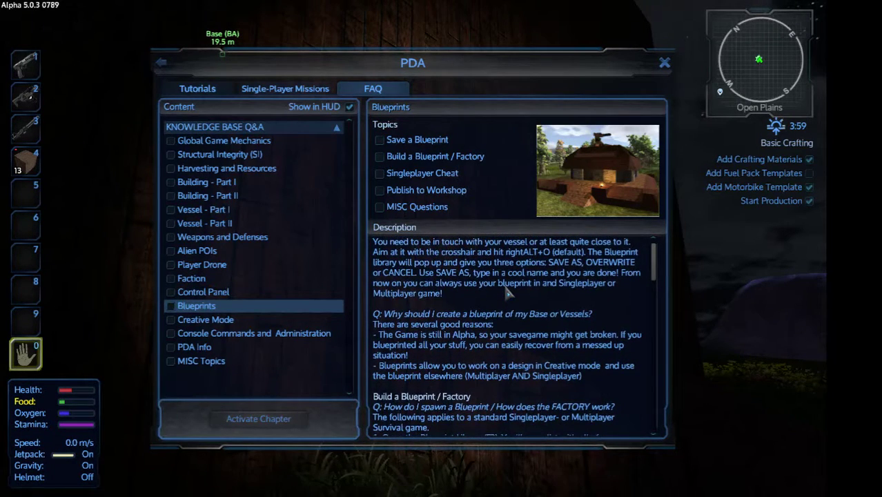
pyautogui.scroll(1, 508, 294)
pyautogui.scroll(1, 507, 293)
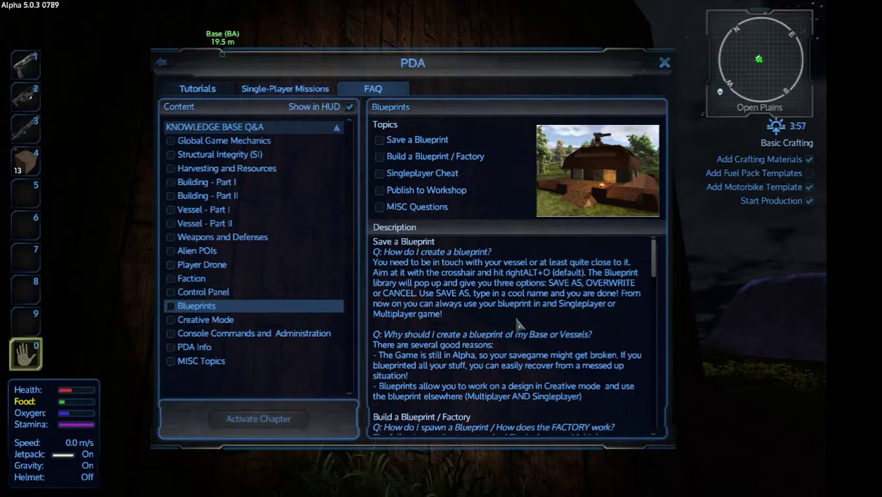
# Close the PDA and reopen the Blueprints library showing HMK-s-Simple-Base
pyautogui.press('Escape')
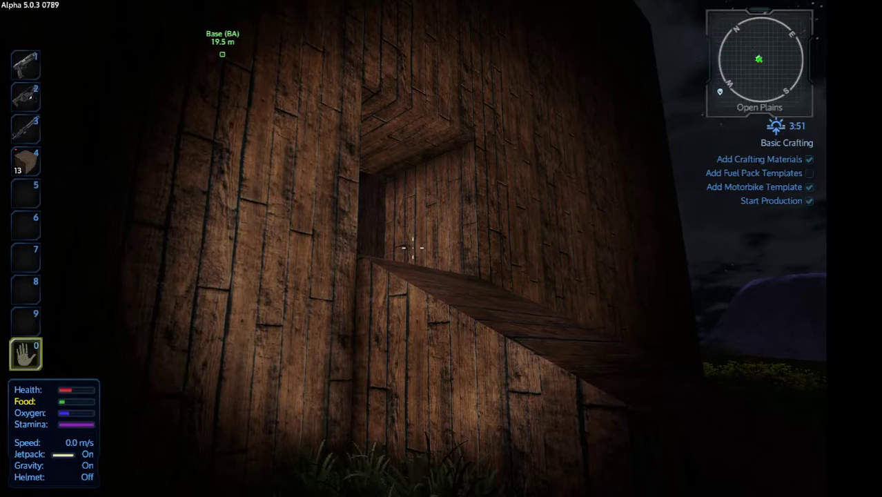
pyautogui.press('p')
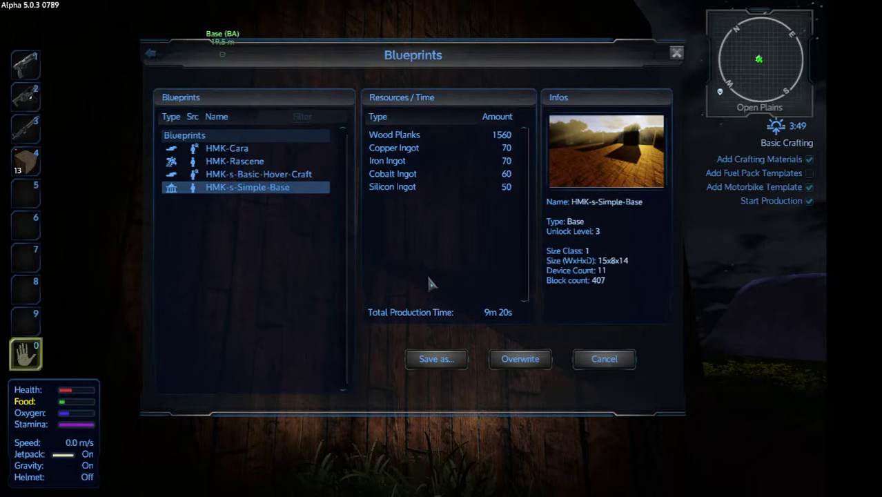
# Use Save as... to store the wooden base under the name HMK-Basic-Base
pyautogui.click(458, 364)
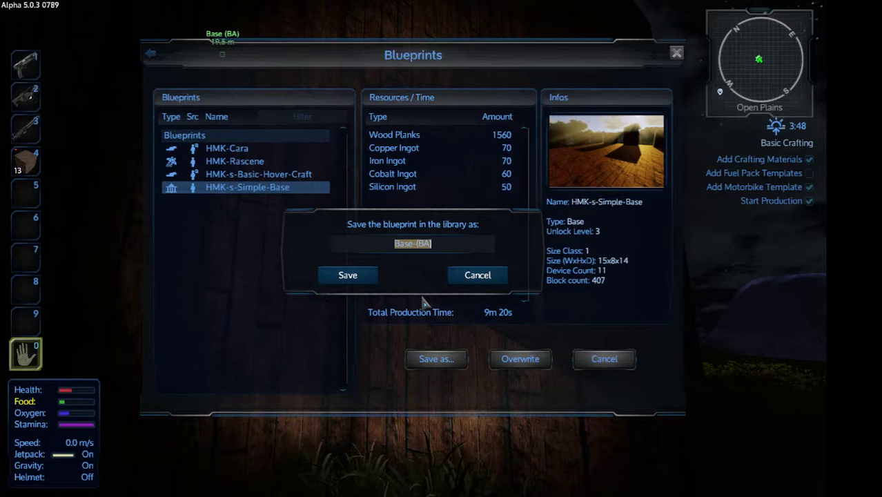
pyautogui.write('HMK')
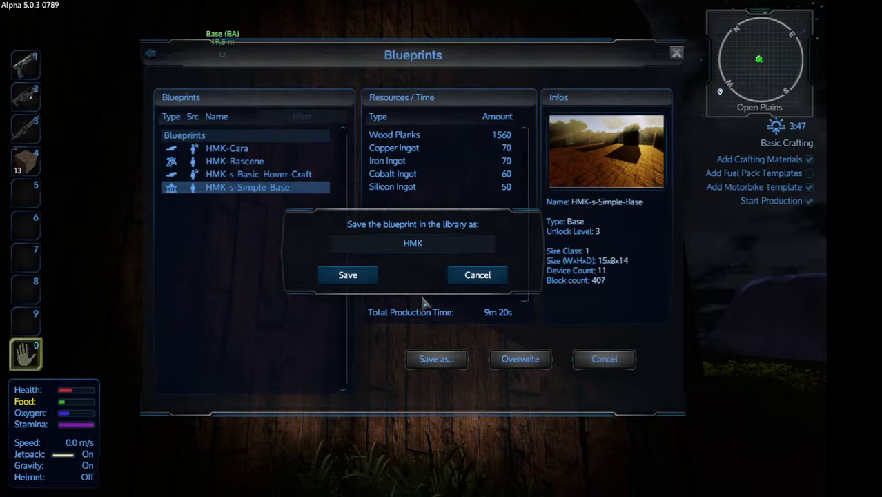
pyautogui.write('-')
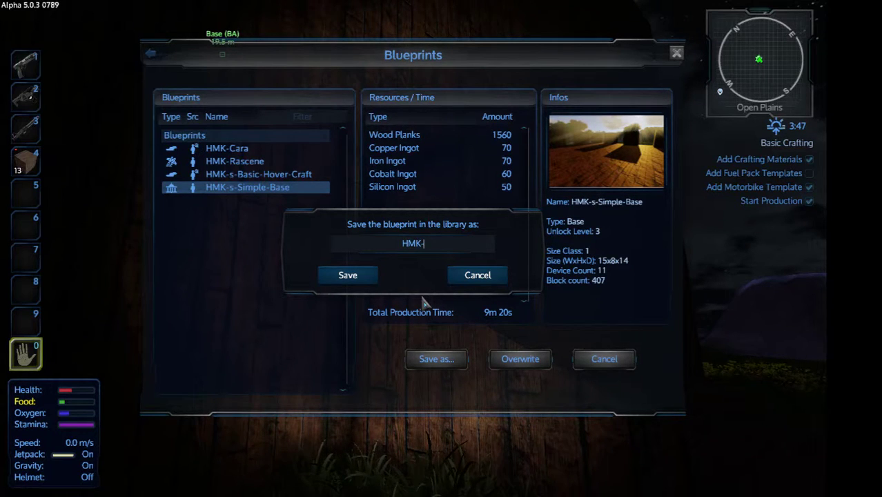
pyautogui.write('B')
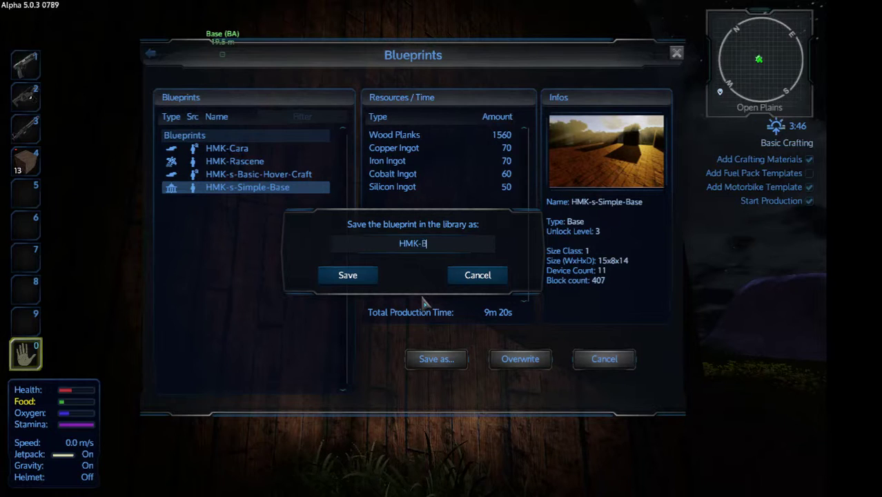
pyautogui.write('a')
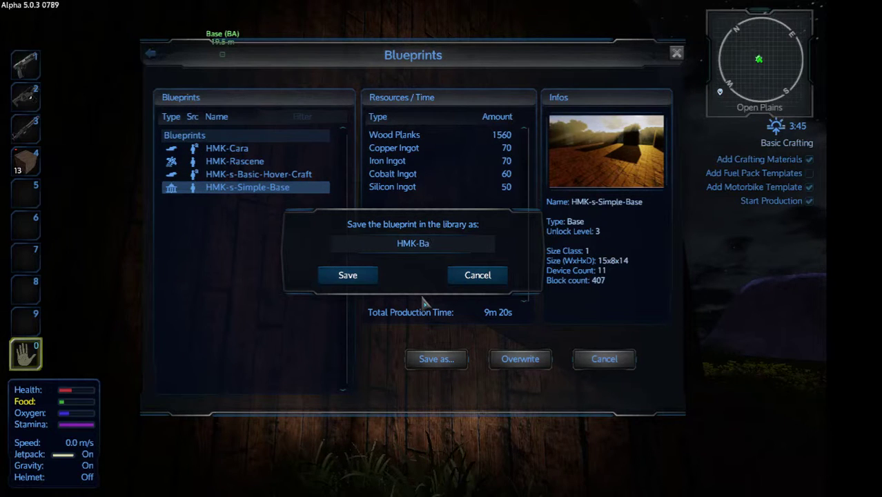
pyautogui.write('sic-')
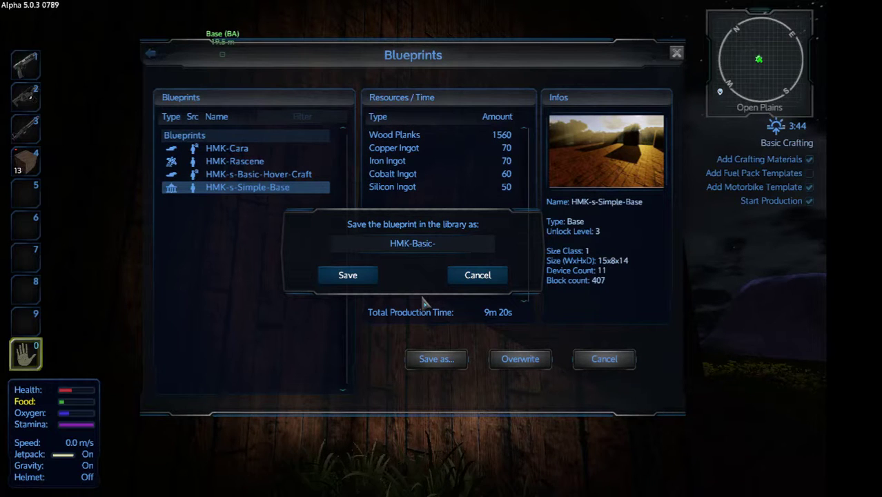
pyautogui.write('Base')
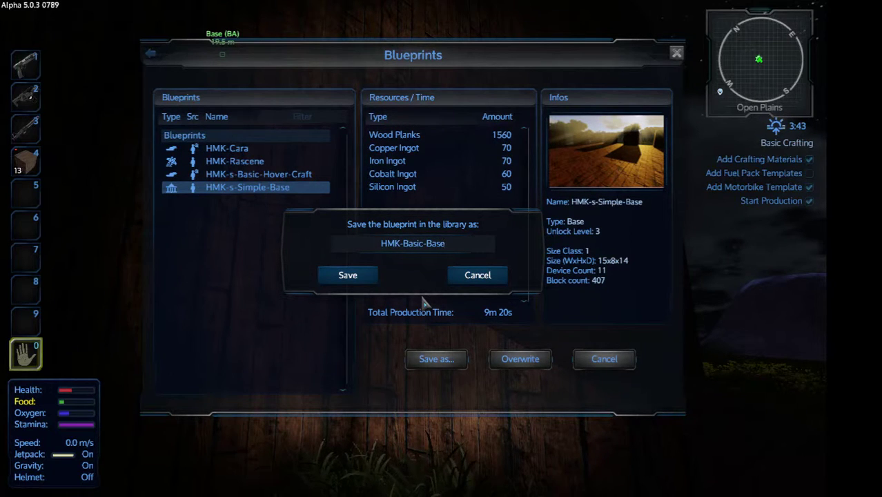
pyautogui.click(347, 275)
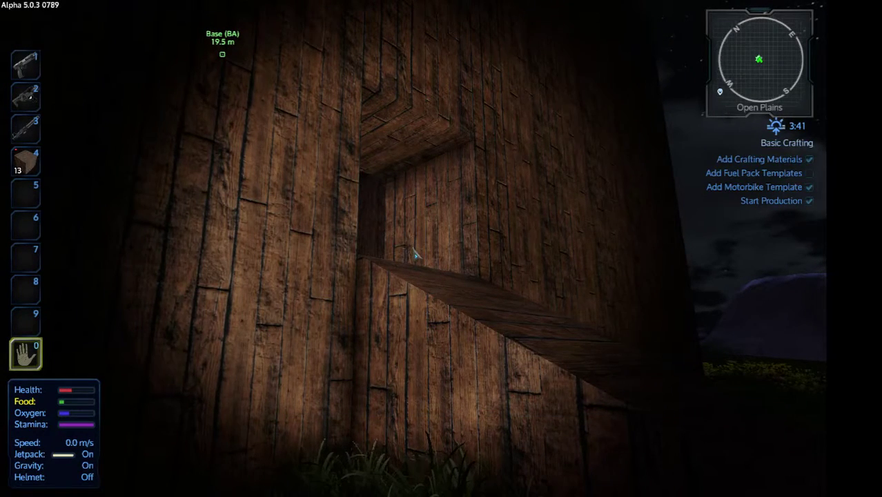
pyautogui.press('i')
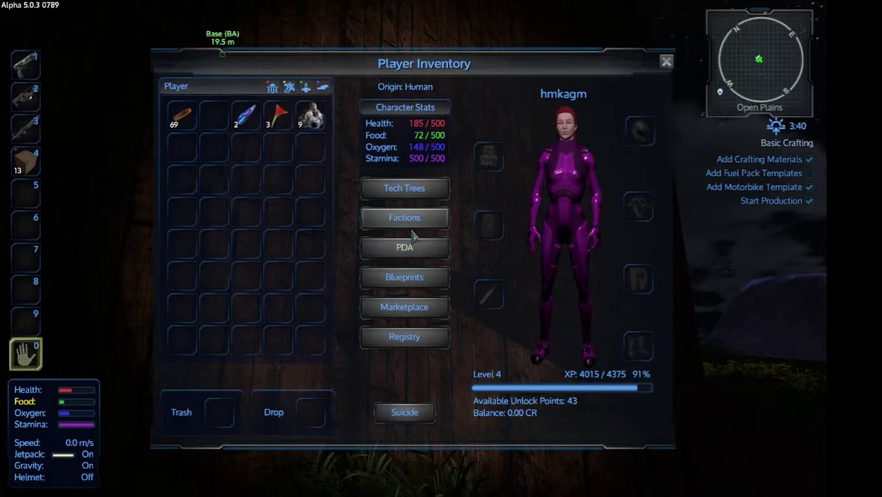
pyautogui.click(408, 279)
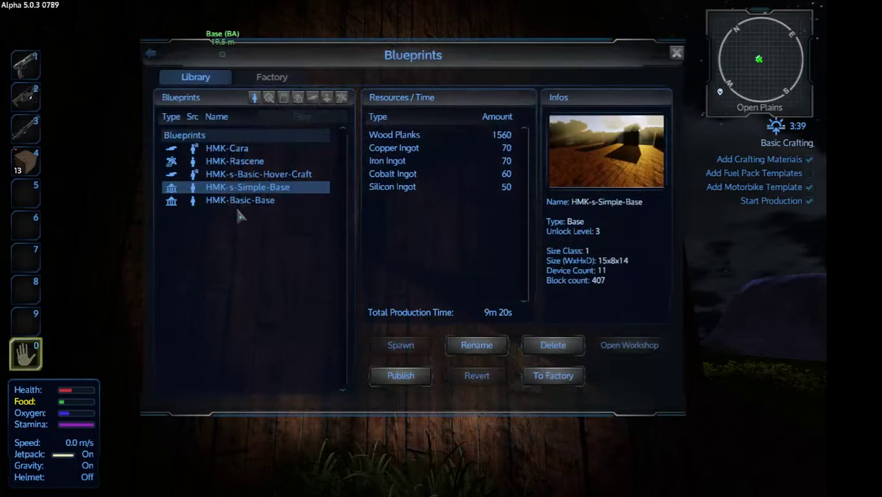
pyautogui.click(289, 200)
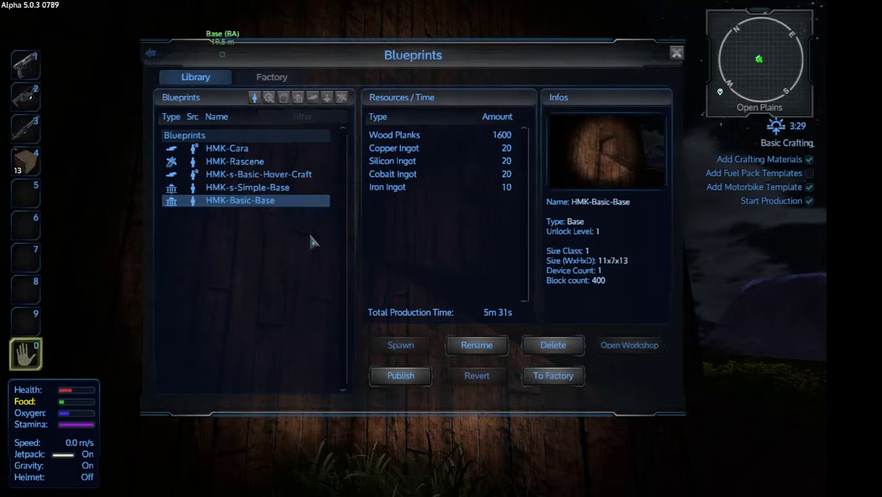
pyautogui.click(676, 53)
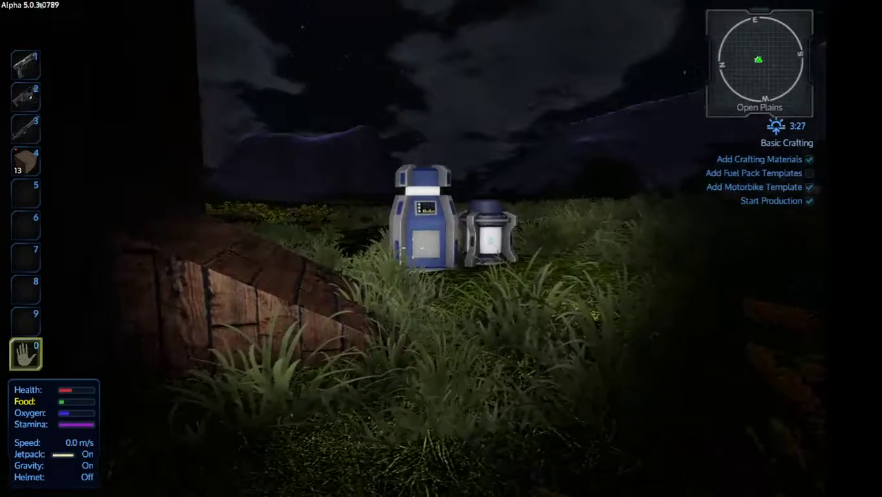
# Walk through the base interior and stop facing the open doorway to the grass
pyautogui.press('w')
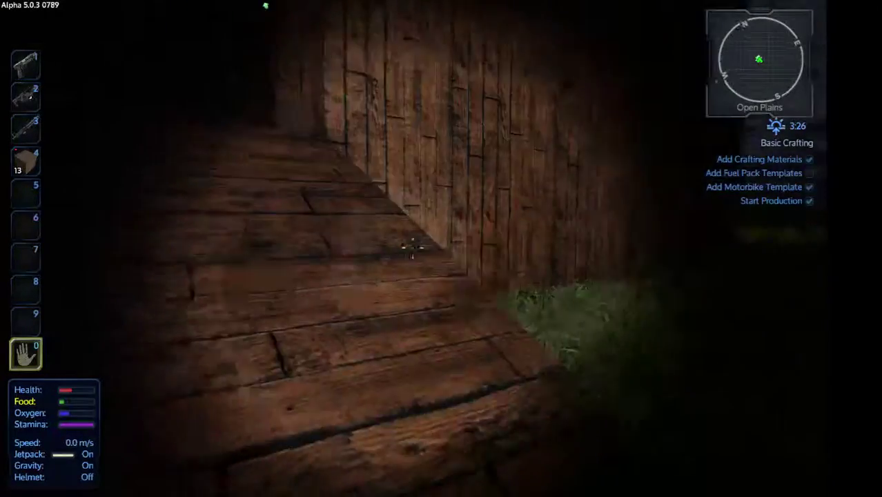
pyautogui.press('w')
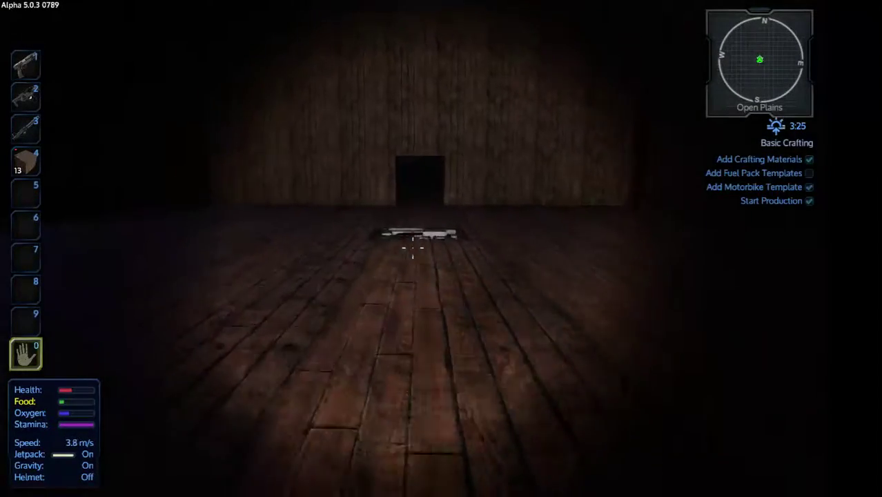
pyautogui.press('w')
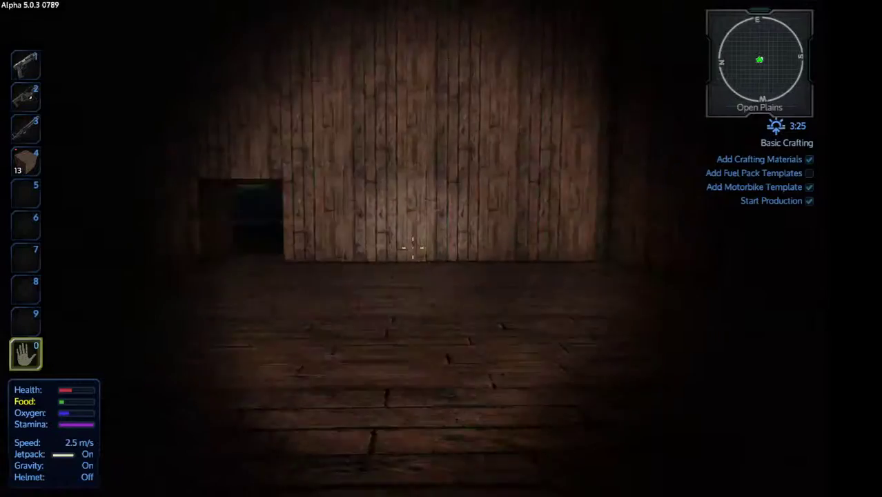
pyautogui.press('w')
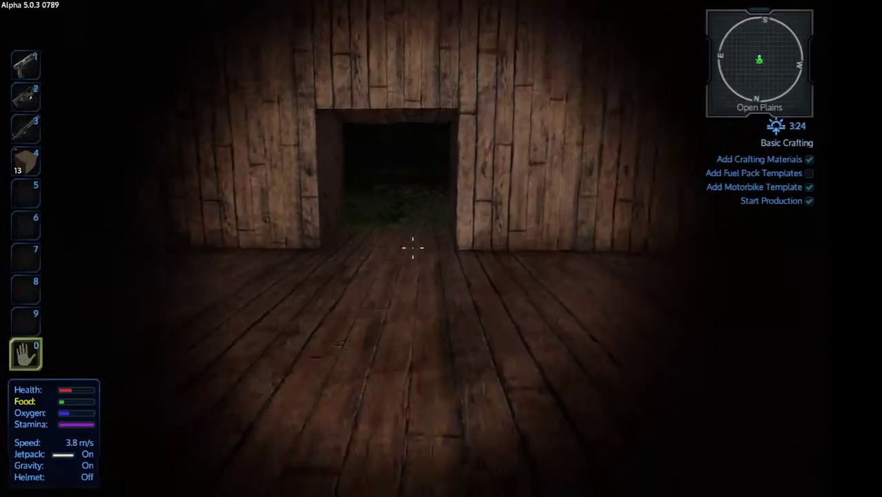
pyautogui.press('w')
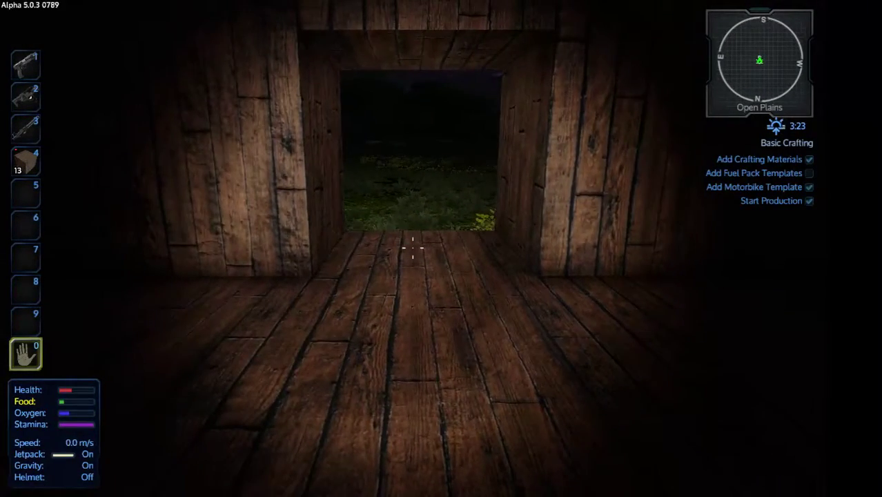